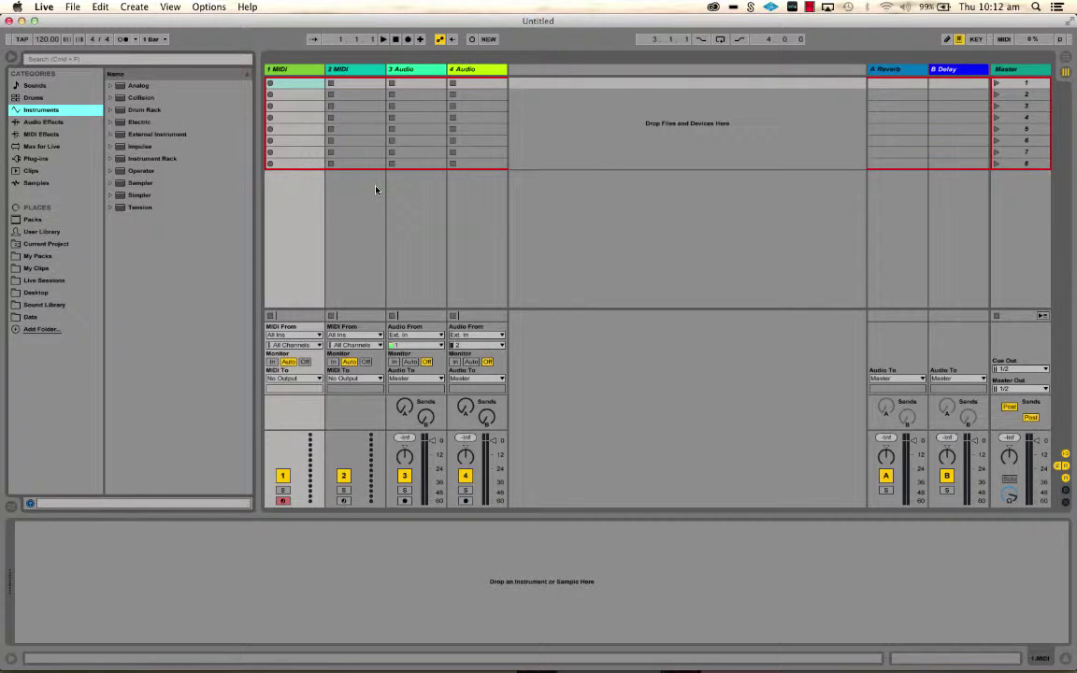
Select the first MIDI track, then the third audio track in the session
click(295, 67)
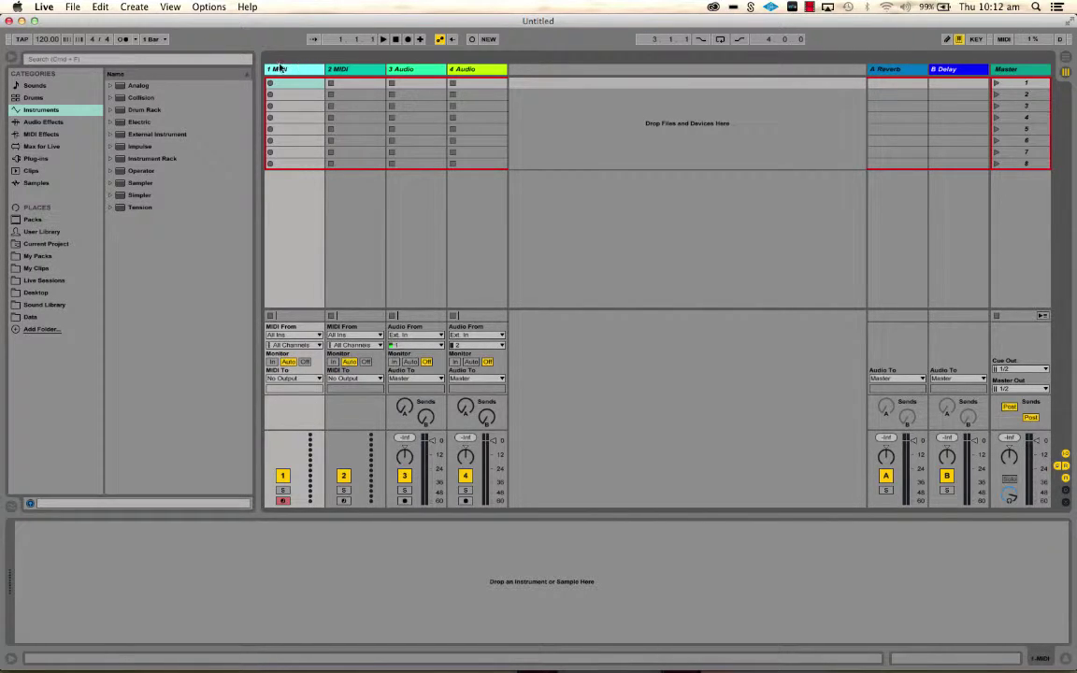
click(39, 60)
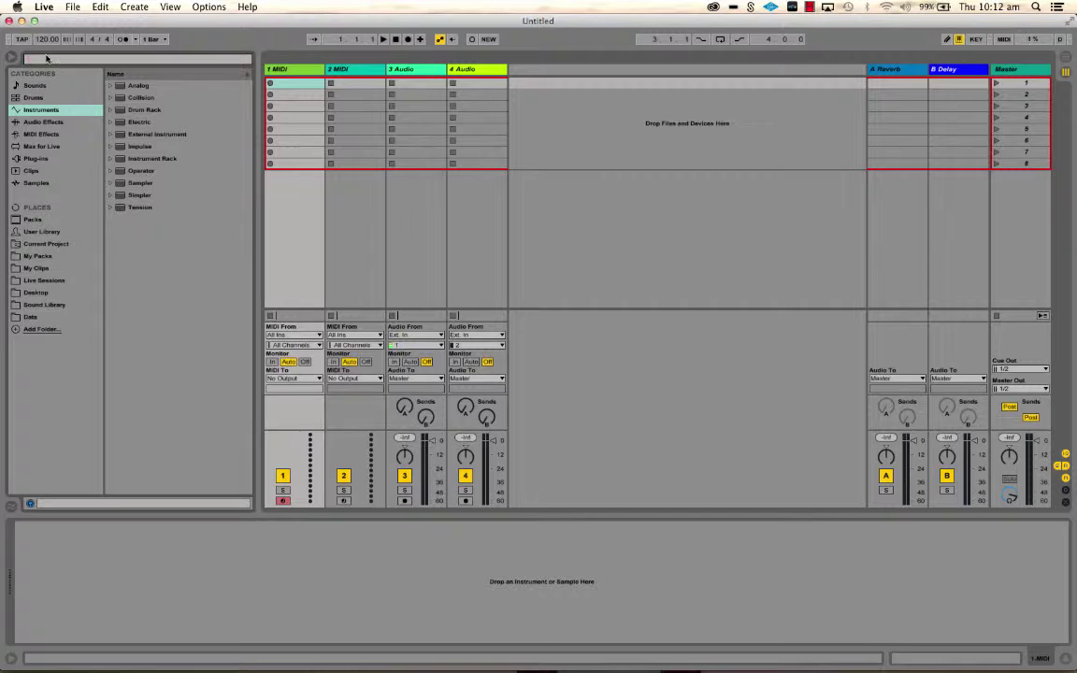
click(400, 201)
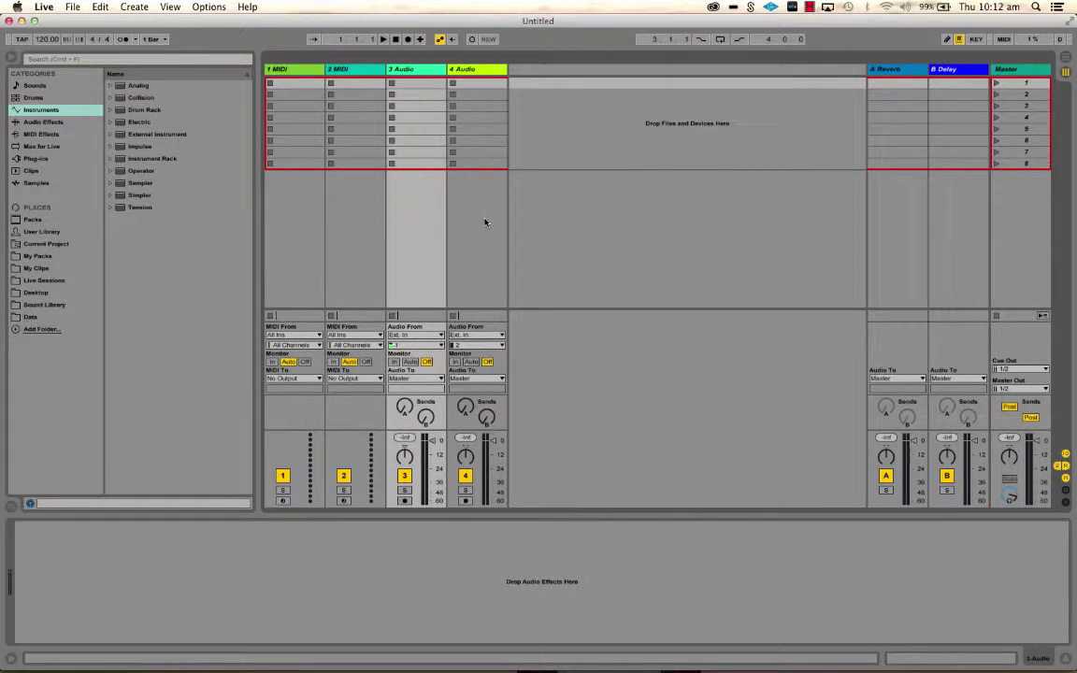
Search the library for 'old sch' and select Old School Roads.adg
key(super+f)
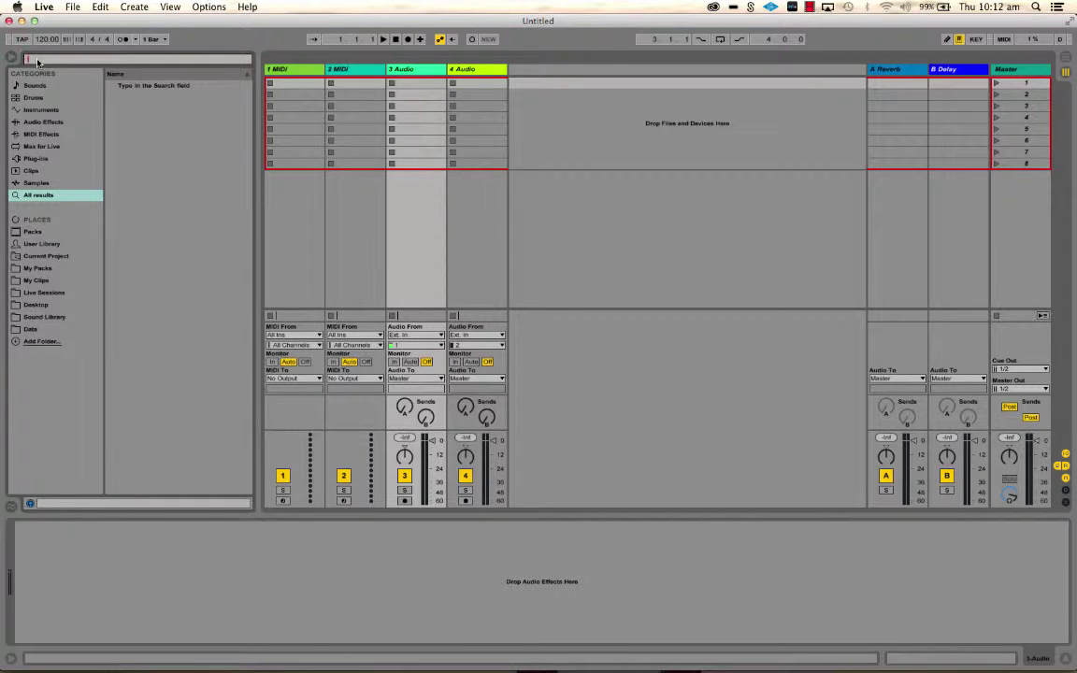
text(old)
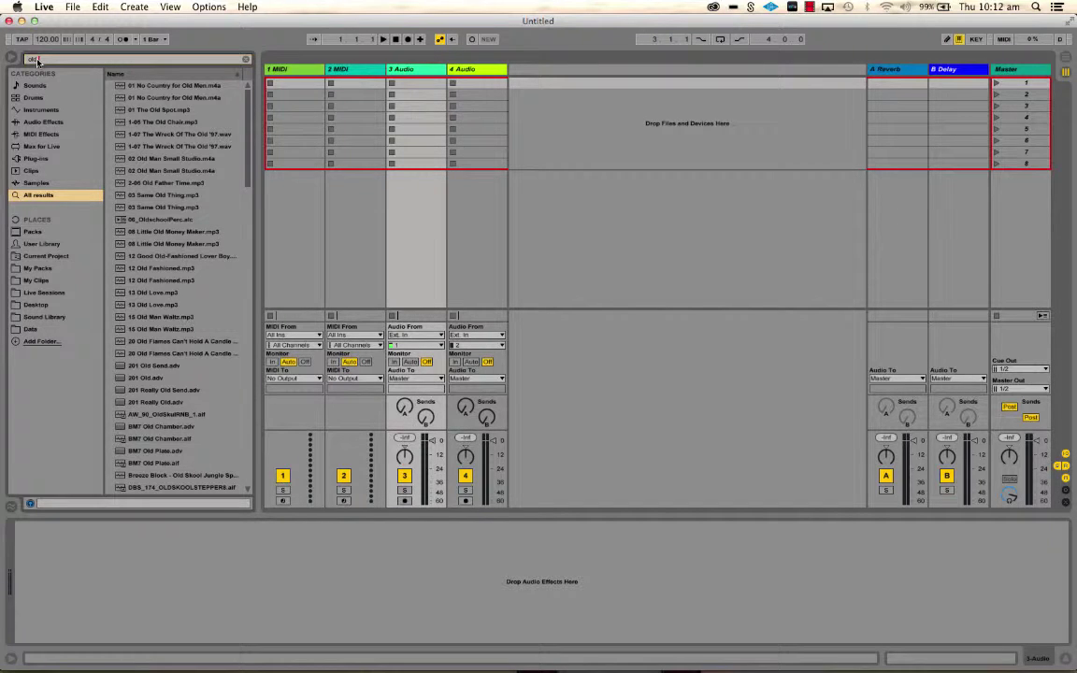
text( sch)
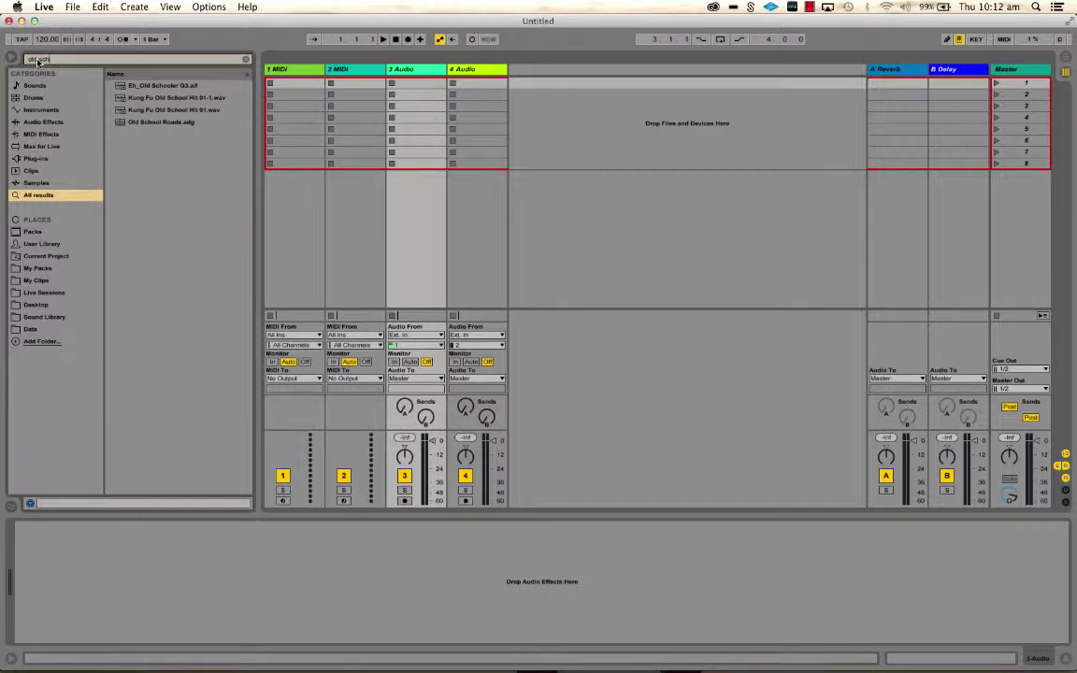
click(126, 123)
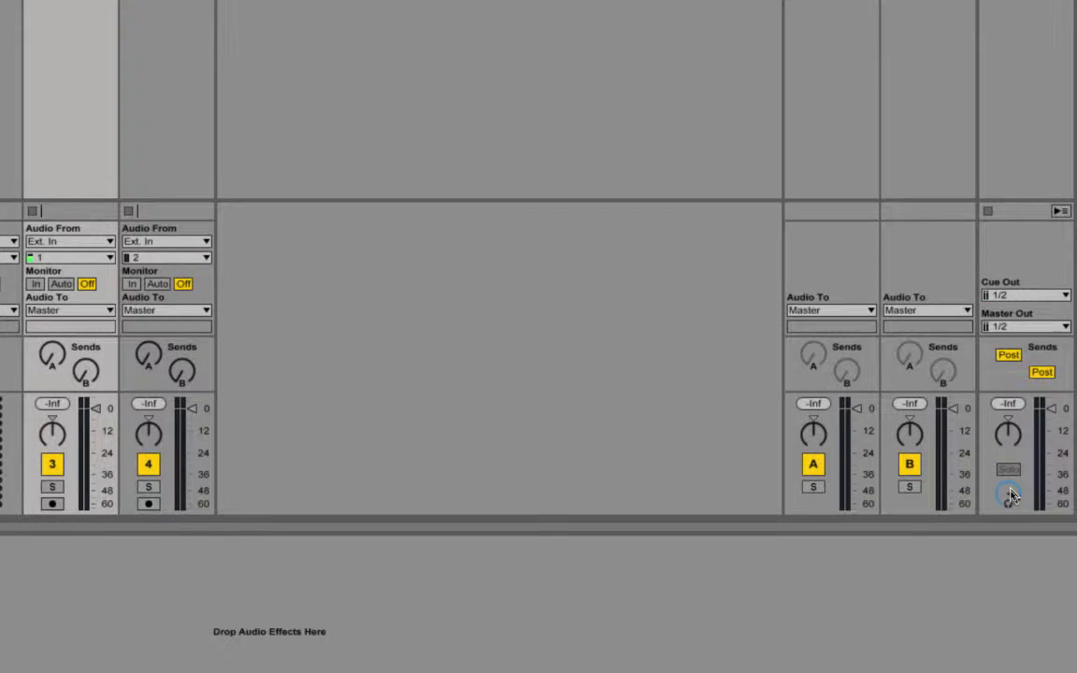
click(1010, 496)
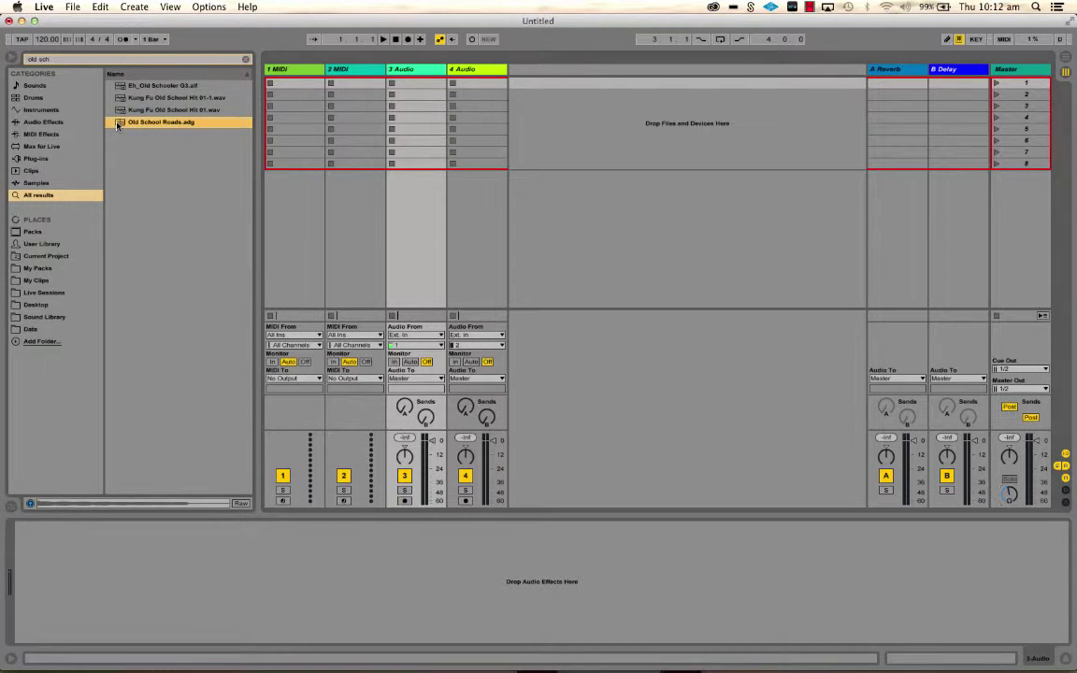
Put Old School Roads.adg on MIDI track 1 and set its Amp Amount macro to 44
drag(125, 122, 277, 214)
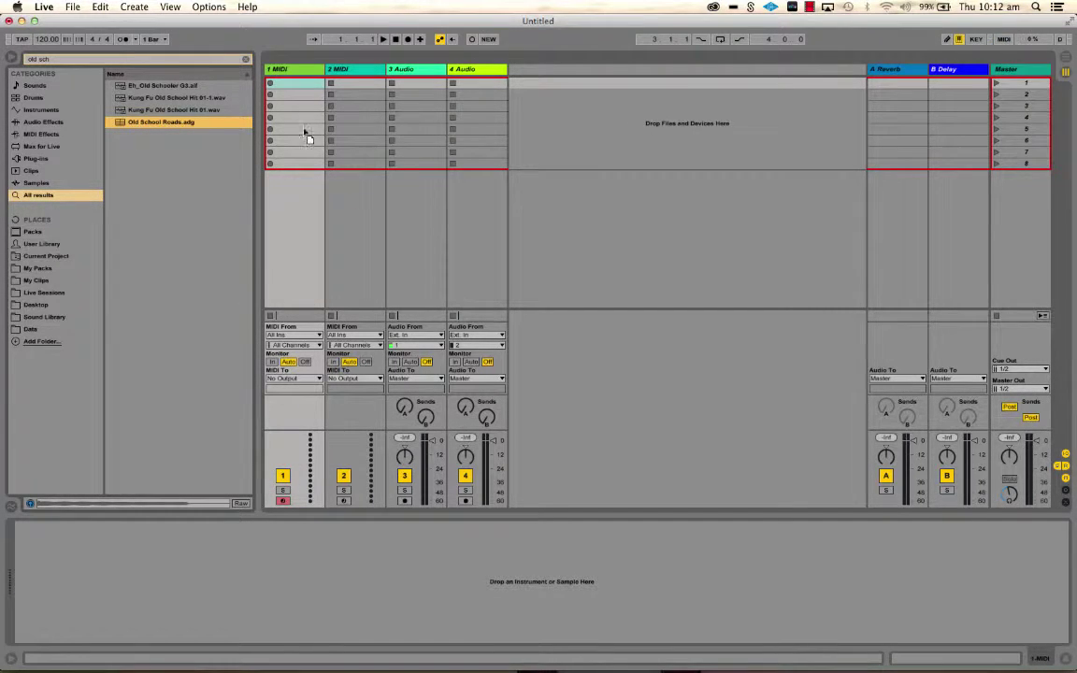
drag(278, 214, 170, 131)
key(Return)
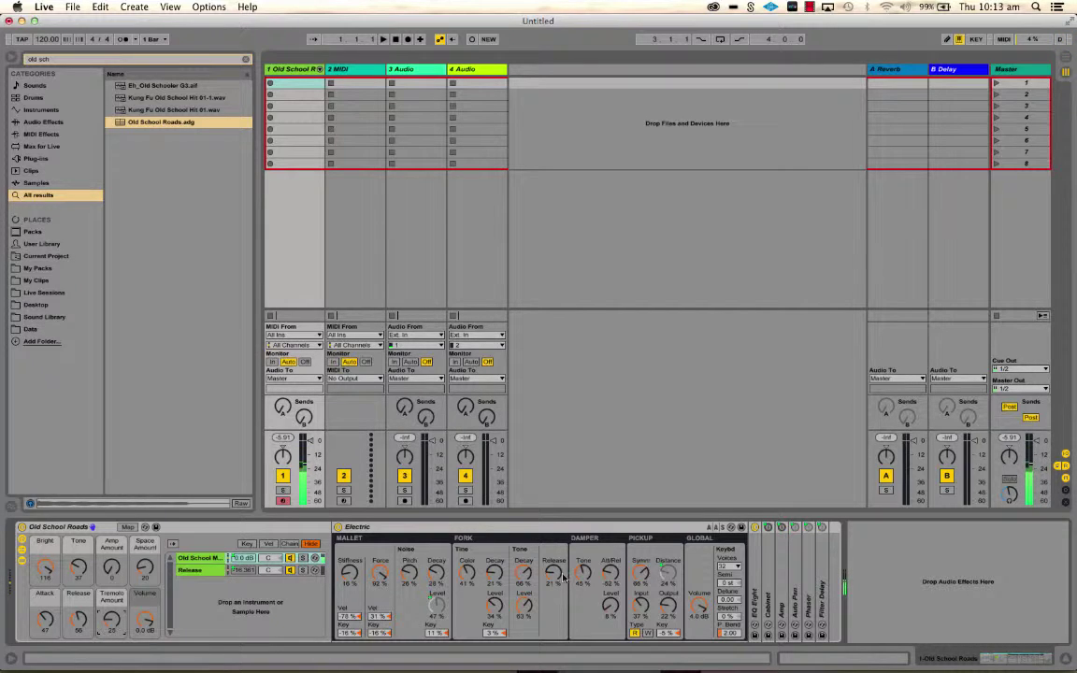
drag(112, 569, 97, 508)
drag(110, 573, 141, 523)
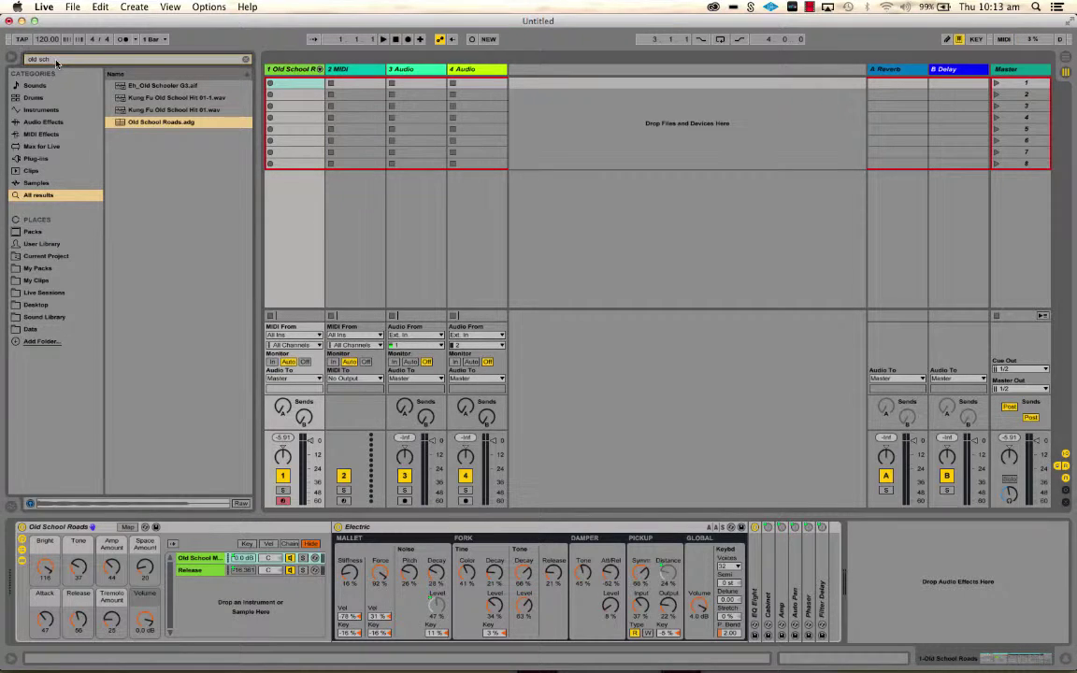
Clear the 'old sch' search, start playback and switch the metronome on
key(BackSpace)
key(BackSpace)
key(BackSpace)
key(BackSpace)
key(BackSpace)
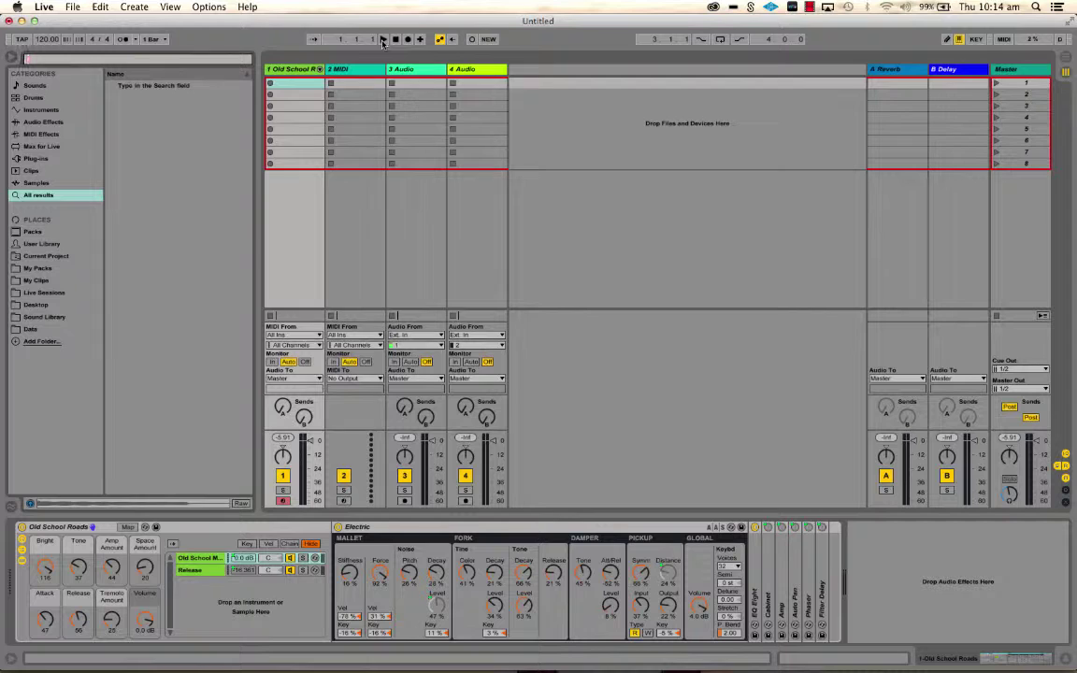
click(382, 40)
click(122, 39)
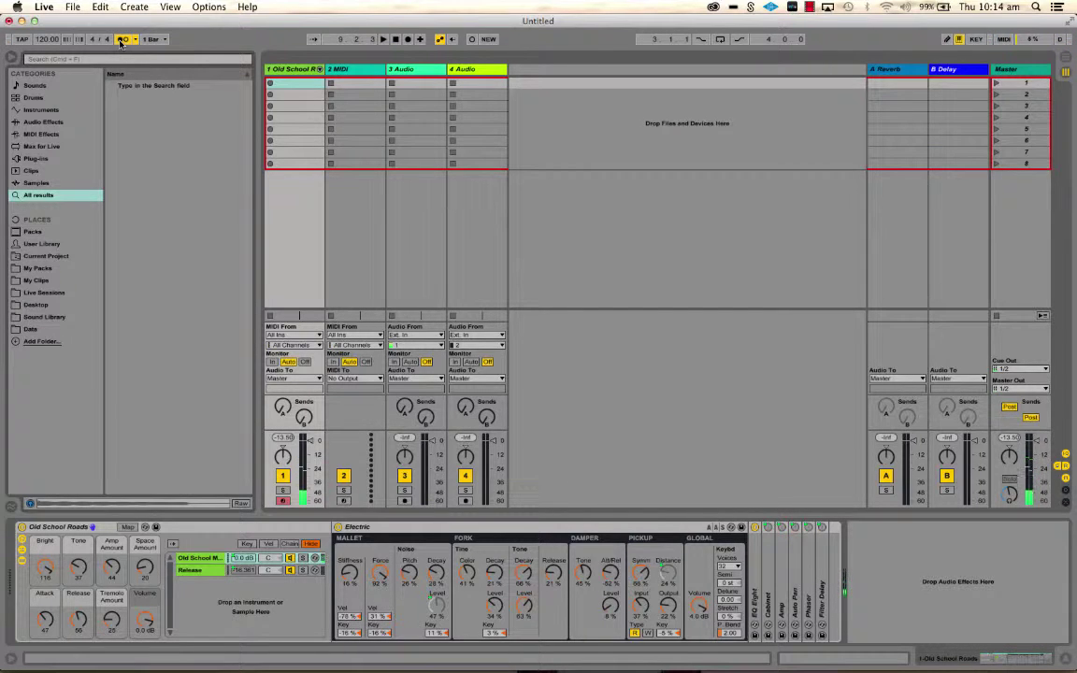
Stop playback, keep a one-bar count-in, and record a looping chord clip in track 1's first slot
key(space)
click(136, 39)
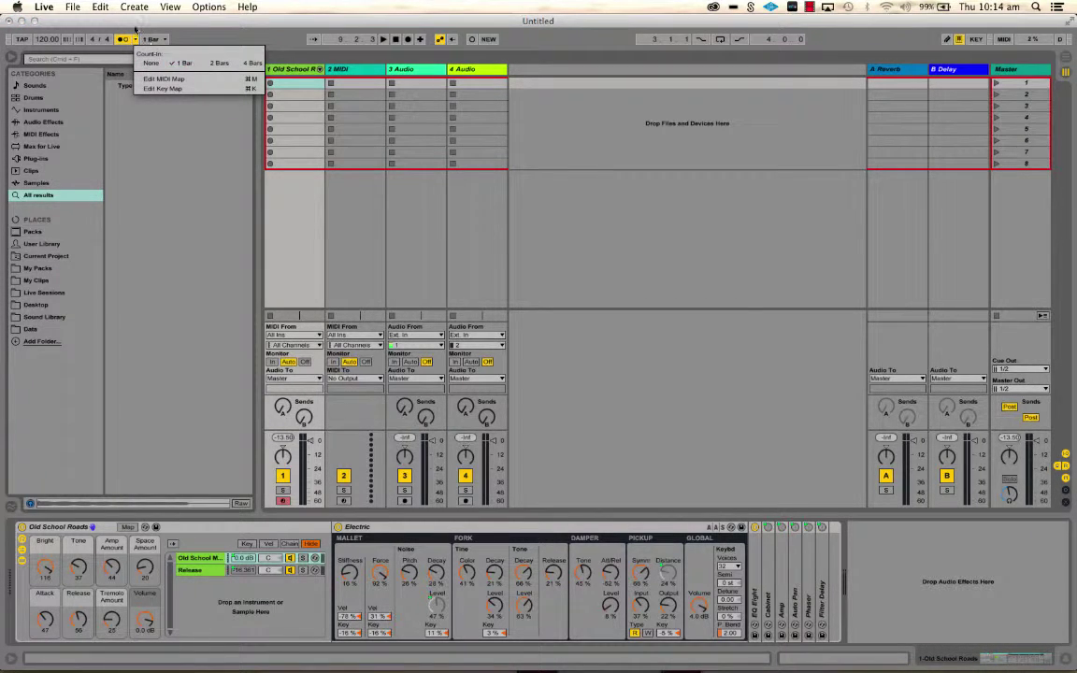
click(126, 30)
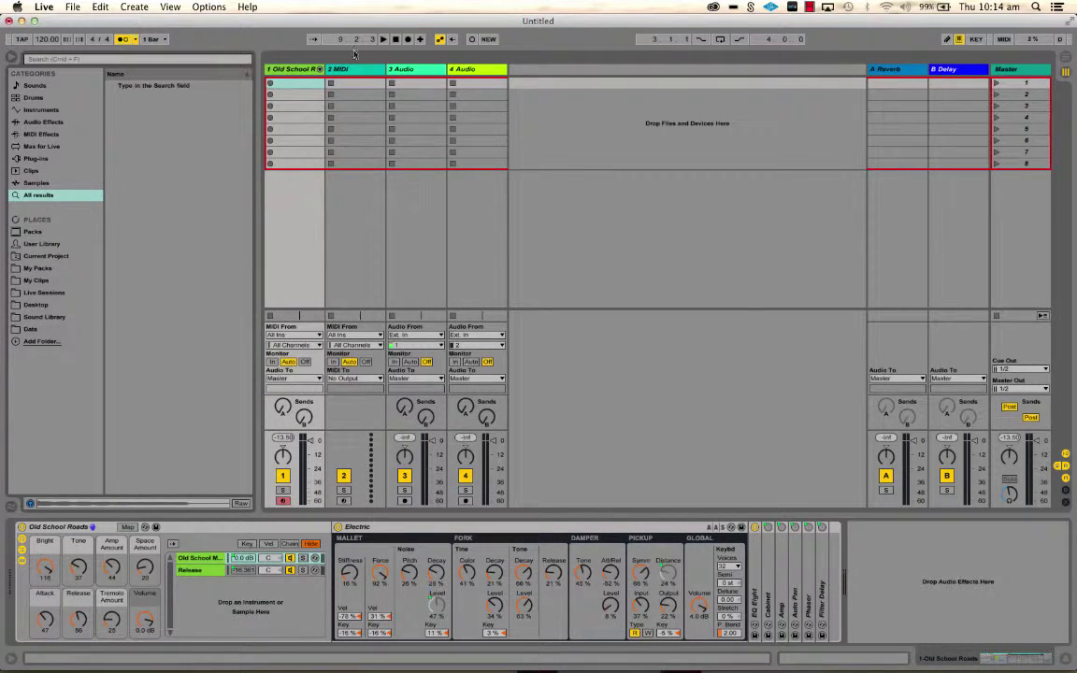
click(271, 84)
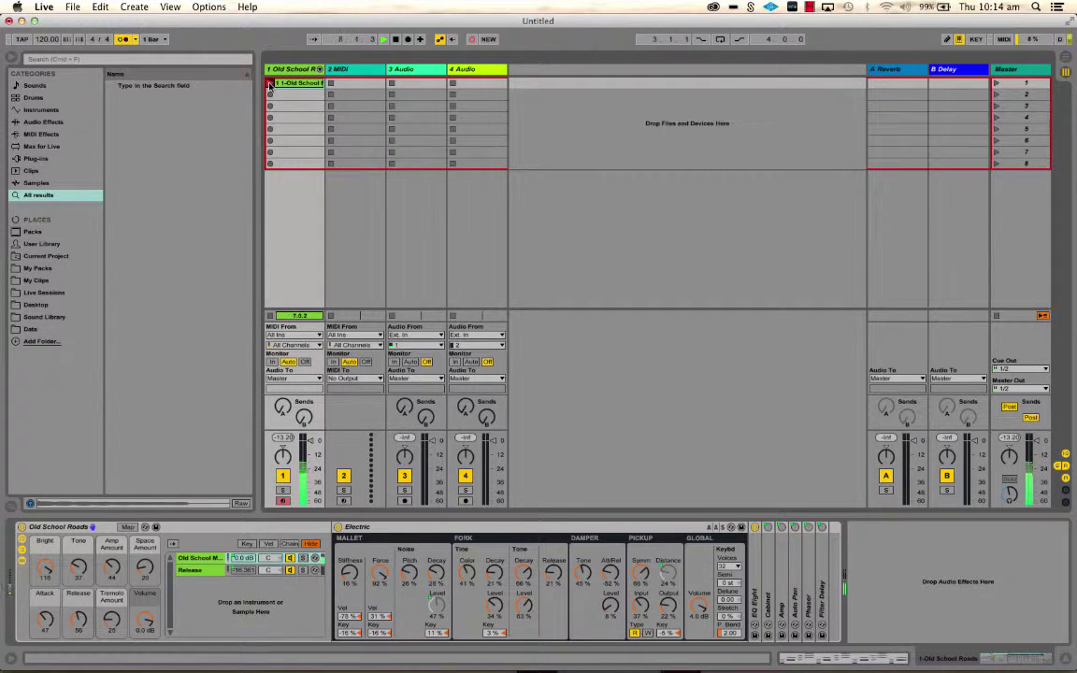
click(269, 83)
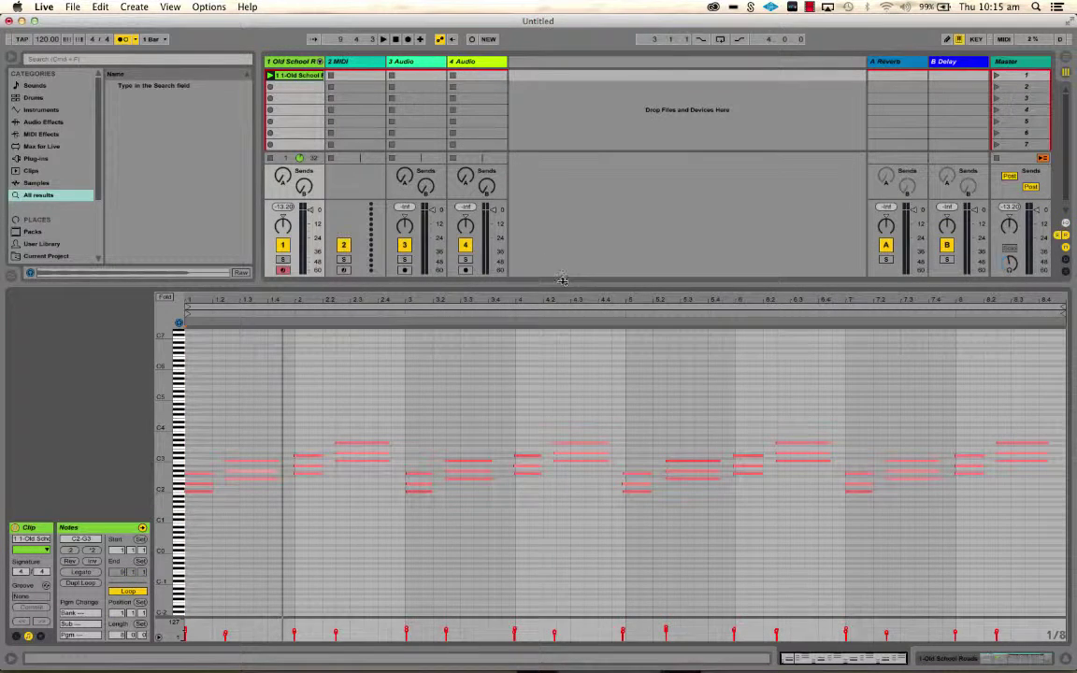
Enlarge the clip view and zoom the piano roll until note names show, then play the clip once
drag(562, 279, 562, 221)
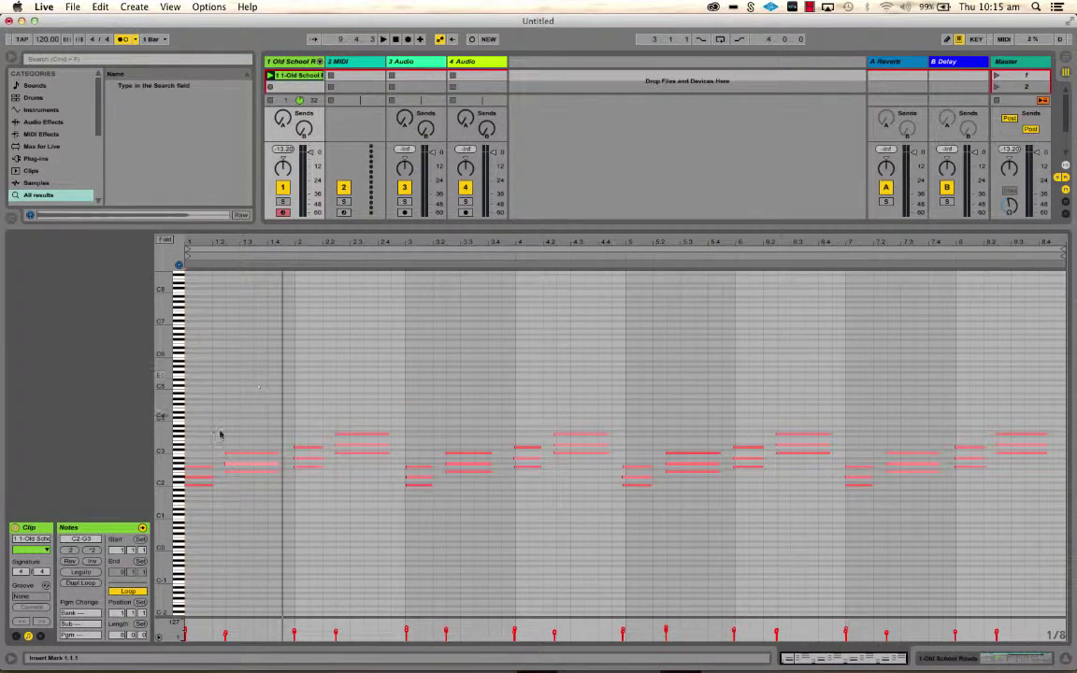
drag(157, 411, 187, 411)
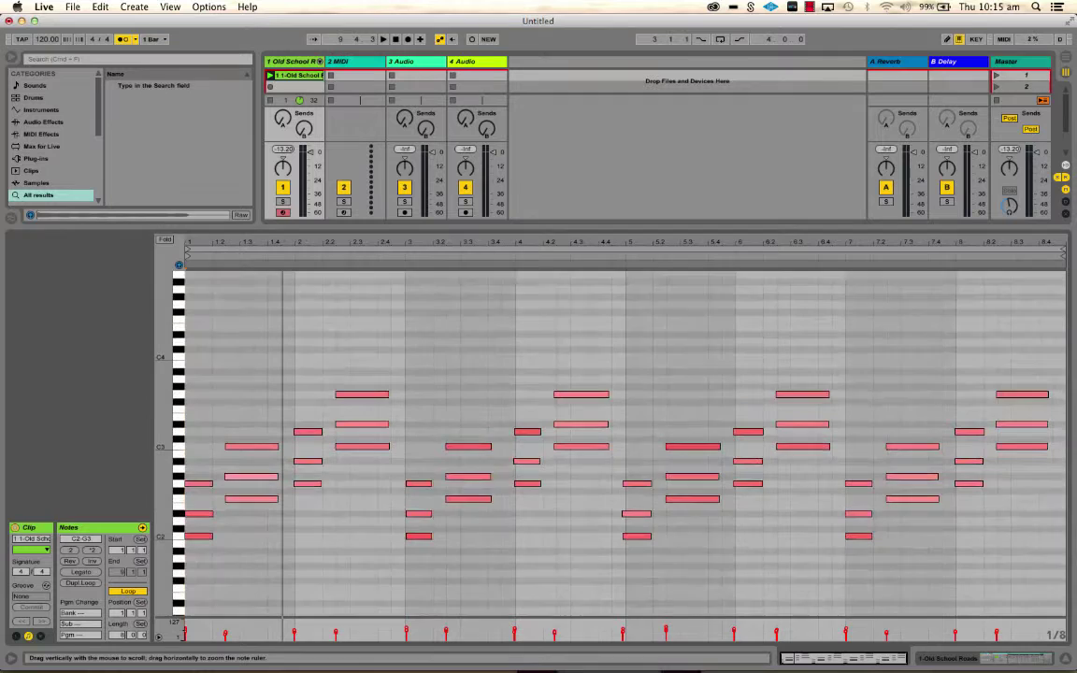
drag(166, 458, 187, 458)
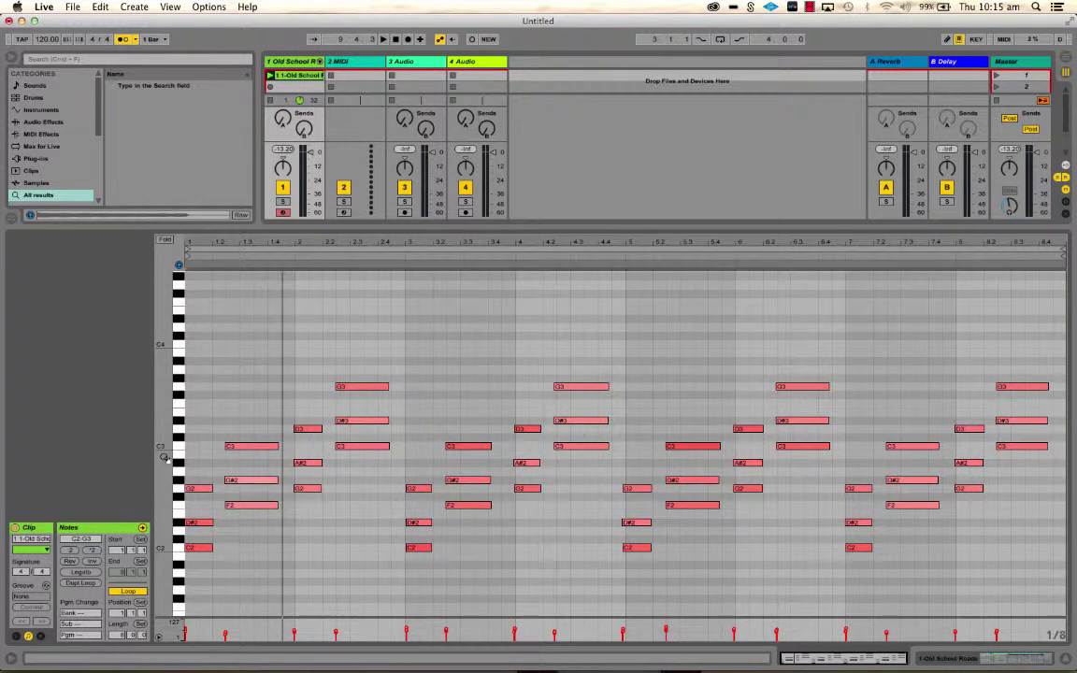
key(space)
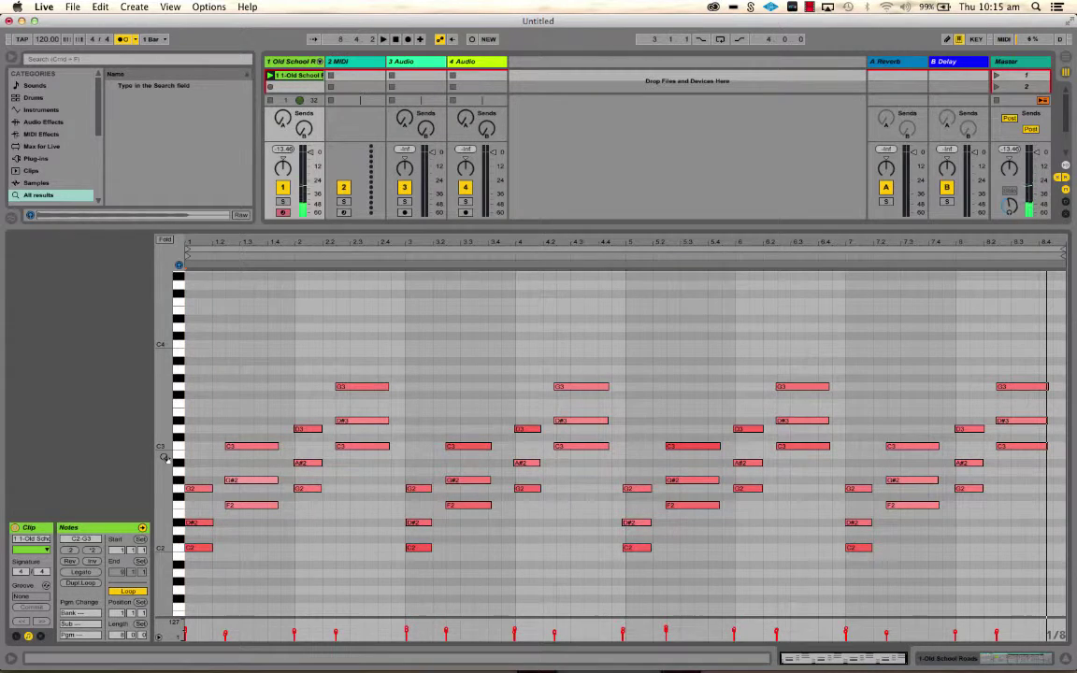
key(space)
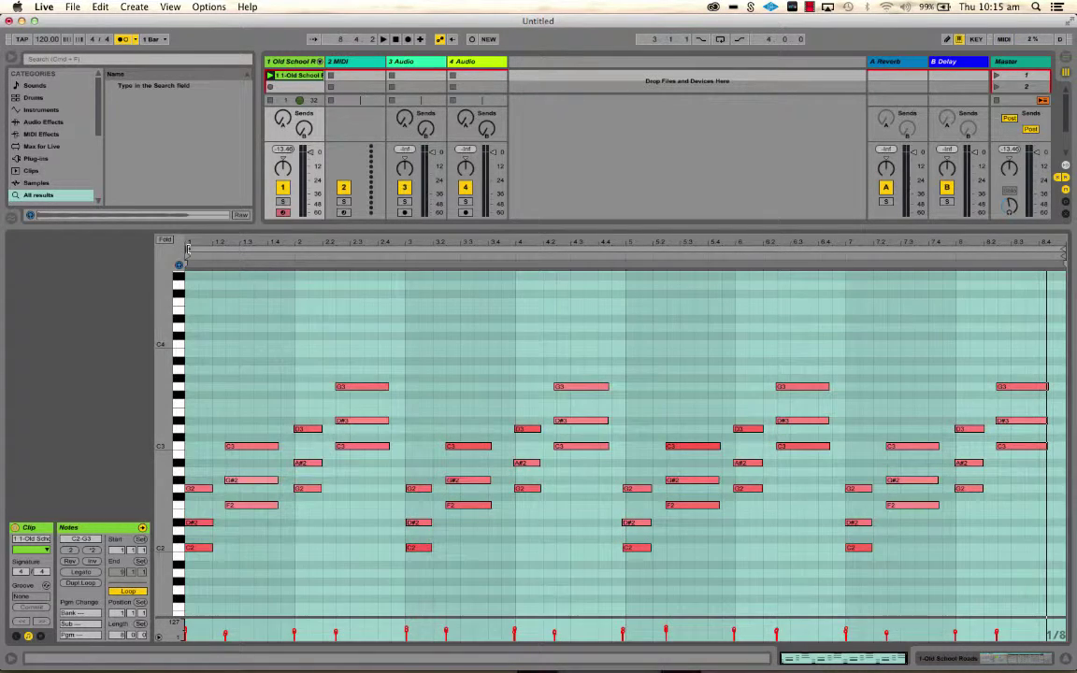
Zoom into bar 7 and move the G2 note to start exactly on bar 7
drag(187, 248, 846, 252)
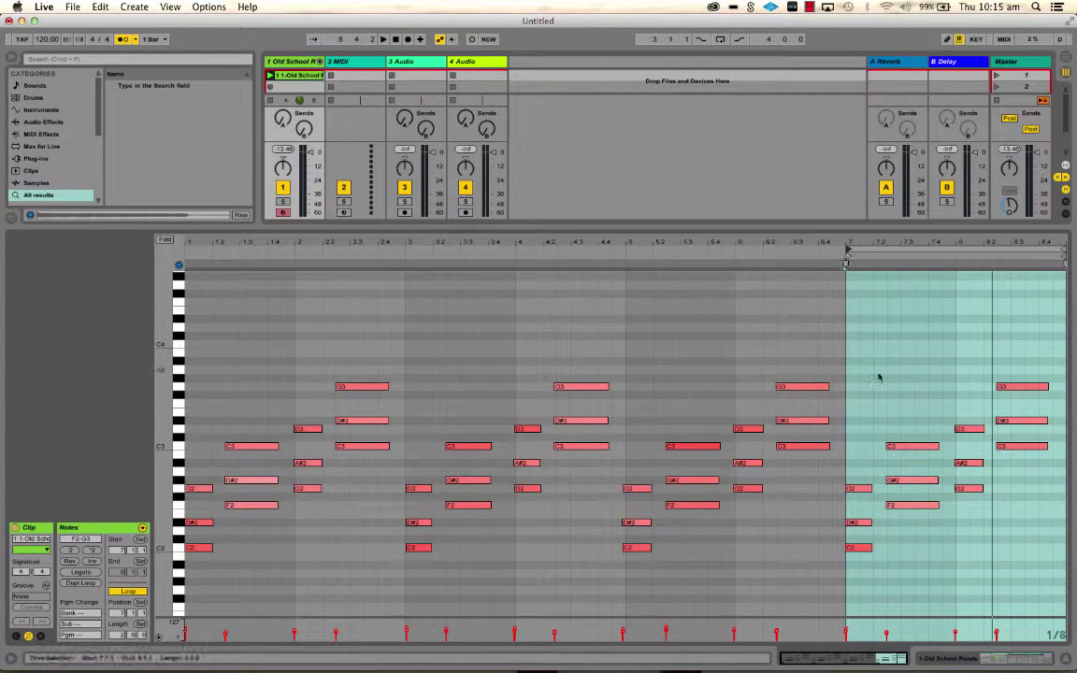
key(plus)
key(plus)
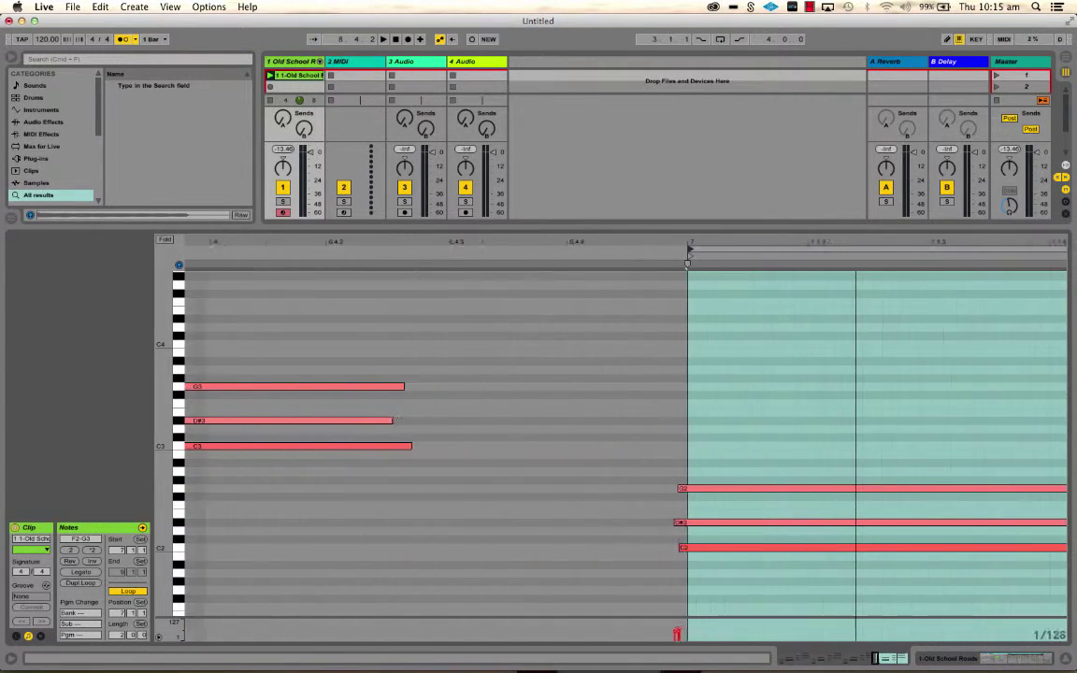
key(plus)
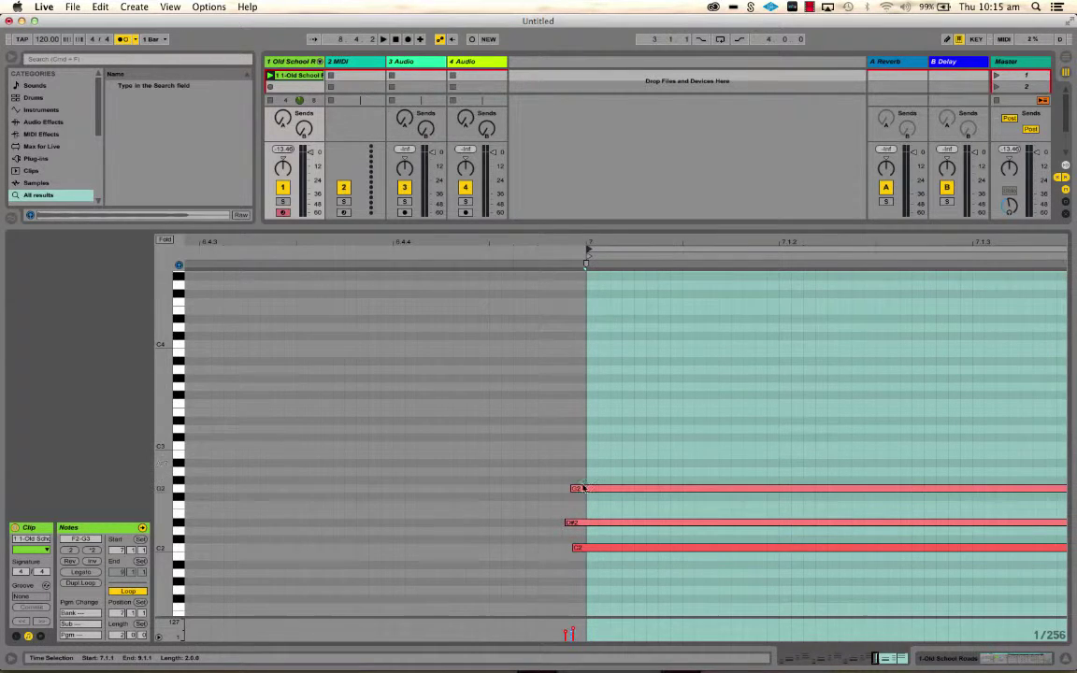
drag(596, 491, 610, 491)
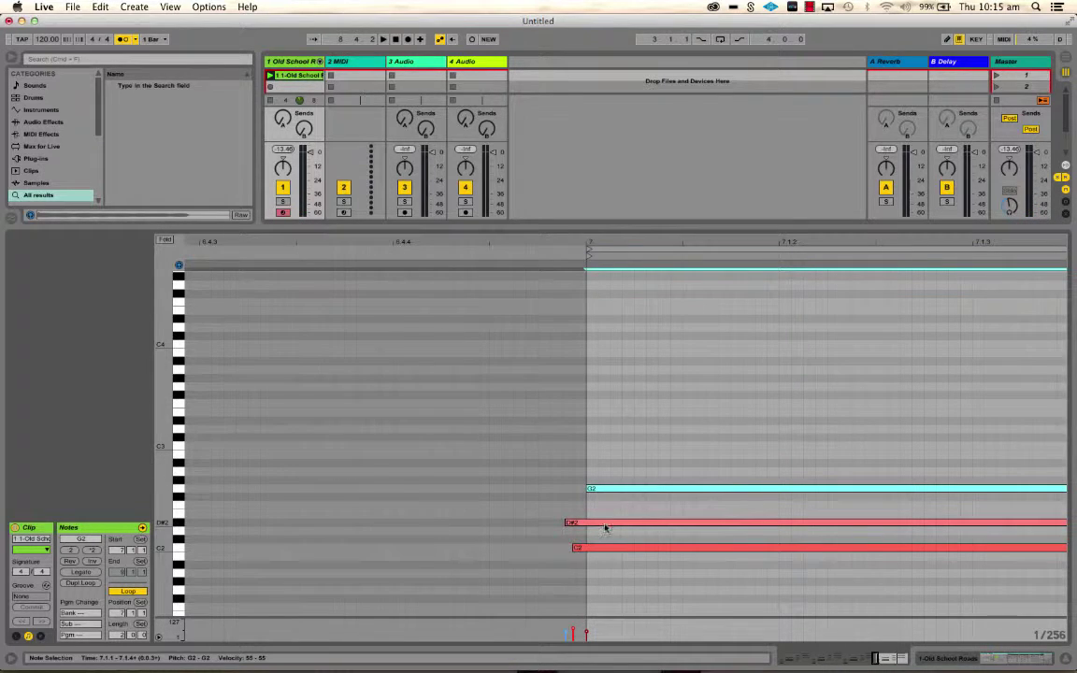
mouse_move(611, 490)
mouse_down()
mouse_move(594, 494)
mouse_move(620, 491)
mouse_move(611, 529)
mouse_move(630, 531)
mouse_move(622, 551)
mouse_up()
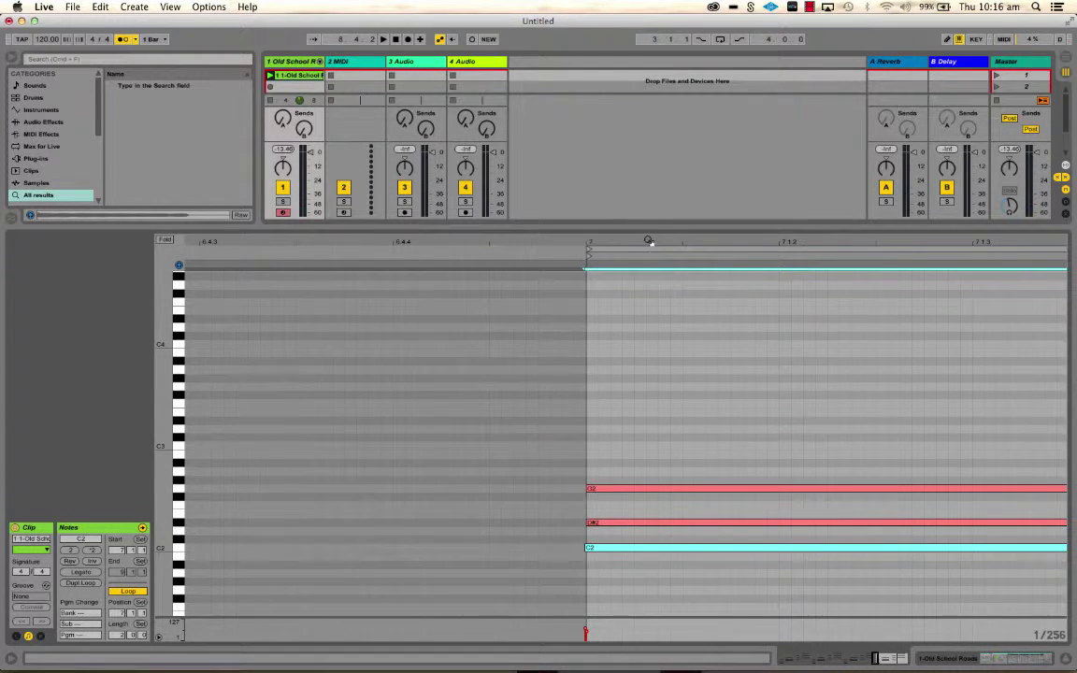
key(minus)
key(minus)
click(738, 477)
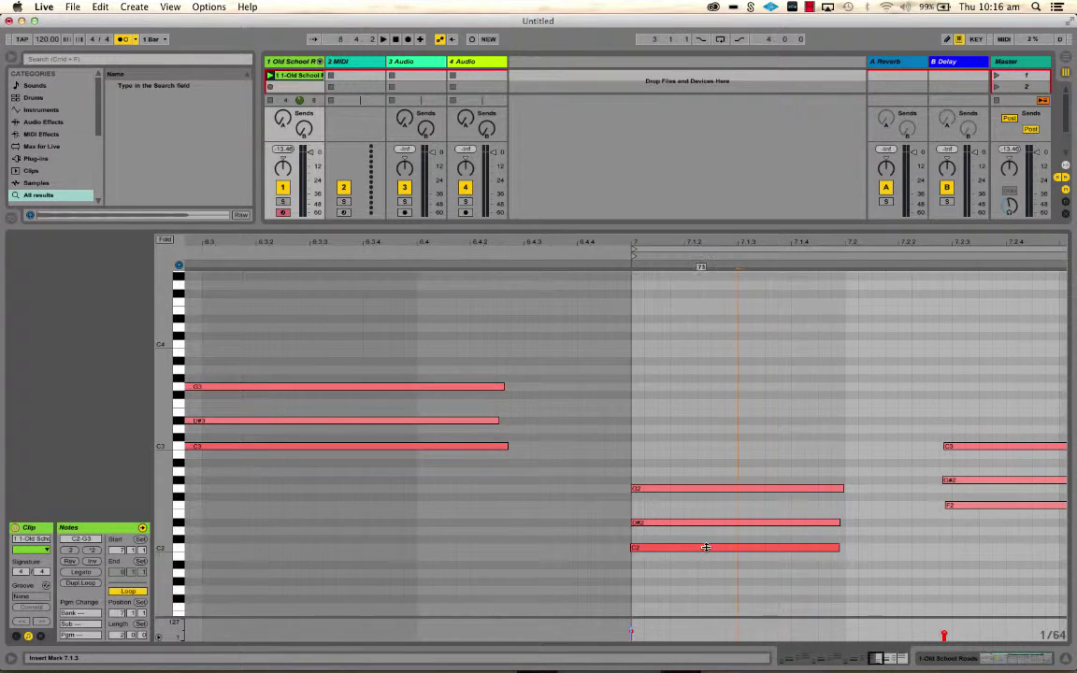
Adjust the bar-7 C2 note's velocity, ending at 83, and play the loop to hear it
click(706, 548)
mouse_move(707, 549)
mouse_down()
mouse_move(707, 566)
mouse_move(705, 548)
mouse_up()
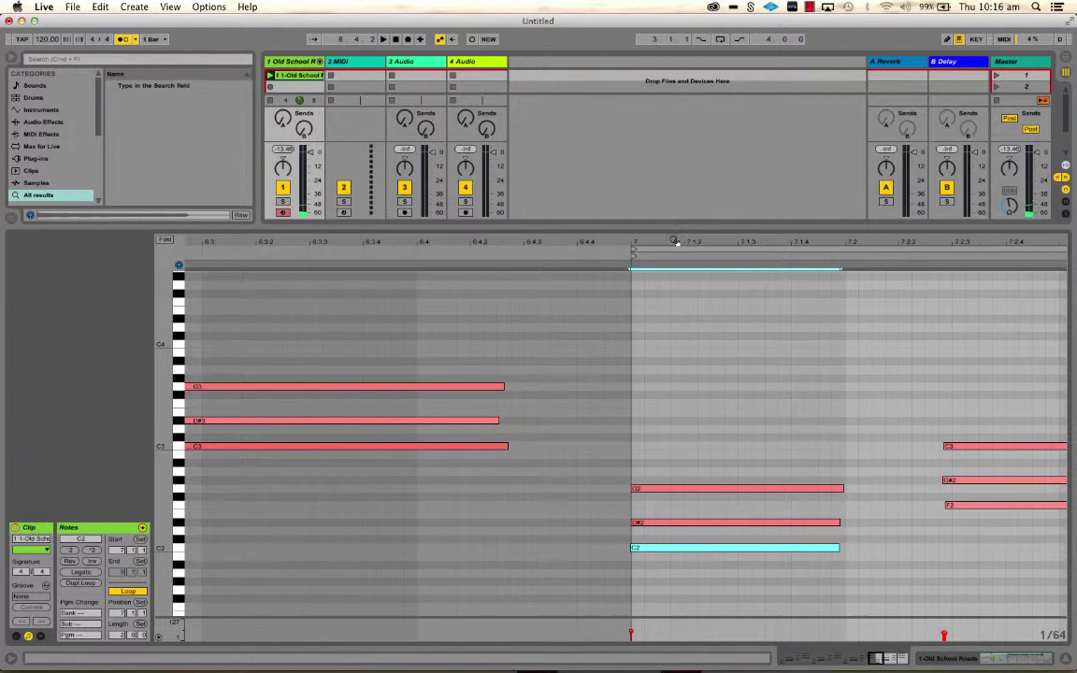
drag(674, 242, 852, 242)
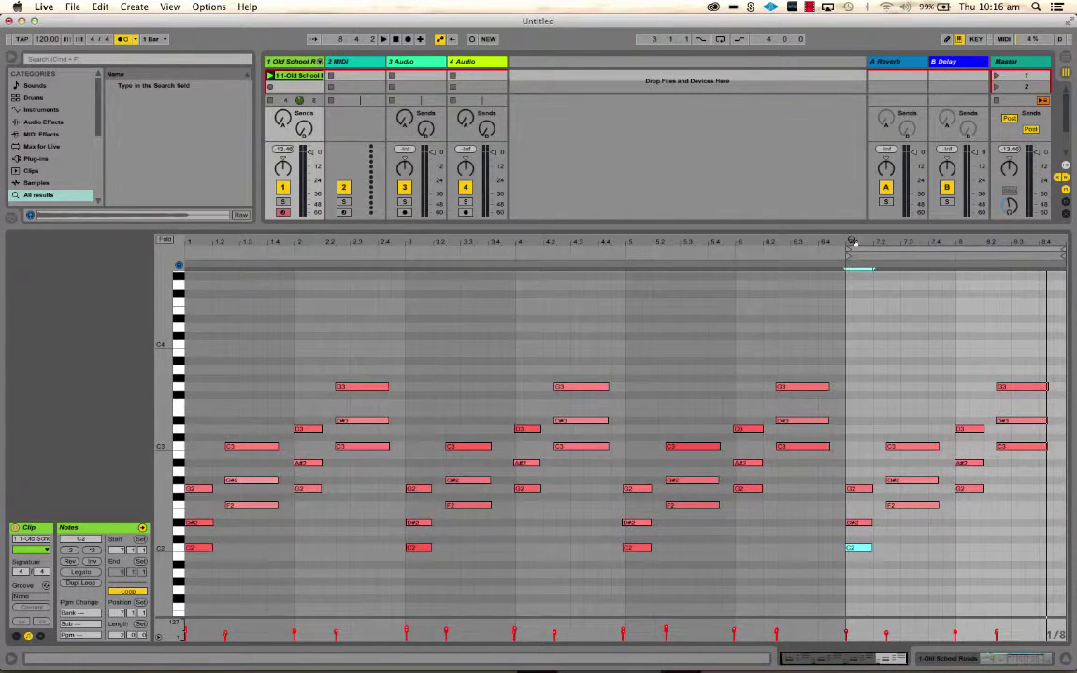
key(space)
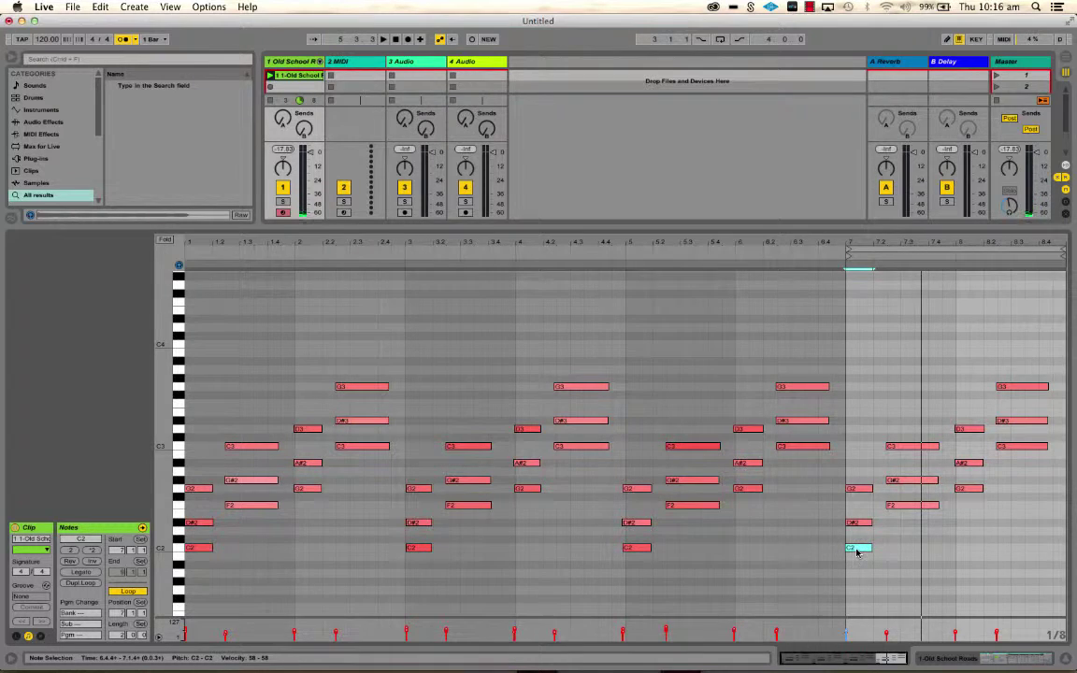
drag(857, 552, 856, 549)
key(space)
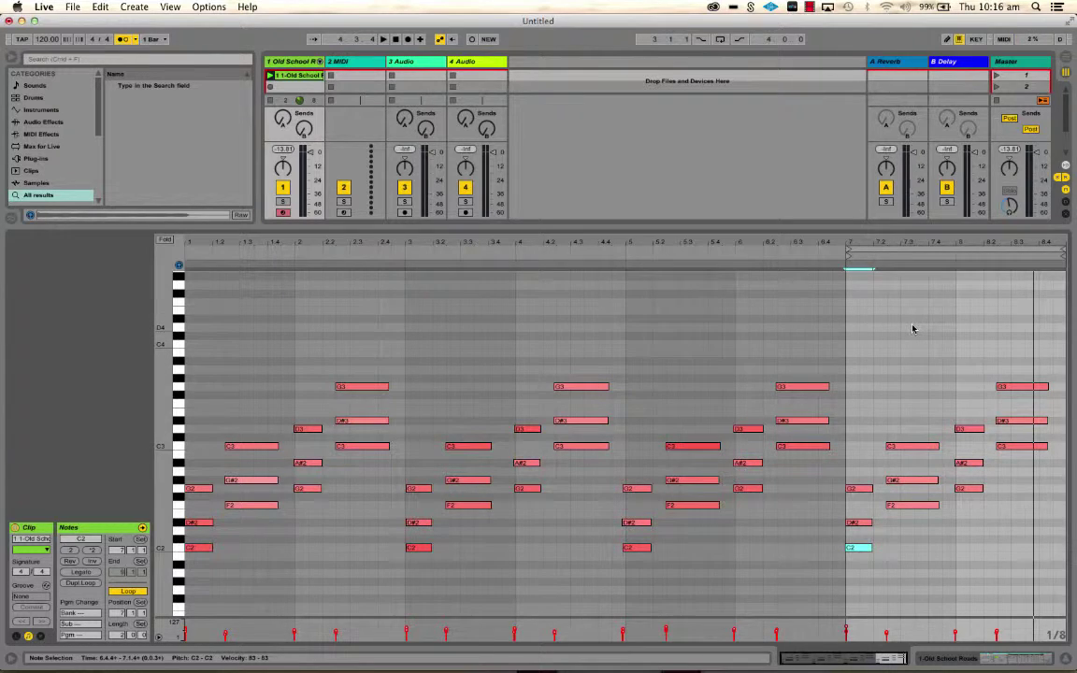
Crop the chord clip to its loop, play it, and make the session view taller than the detail view
right_click(664, 293)
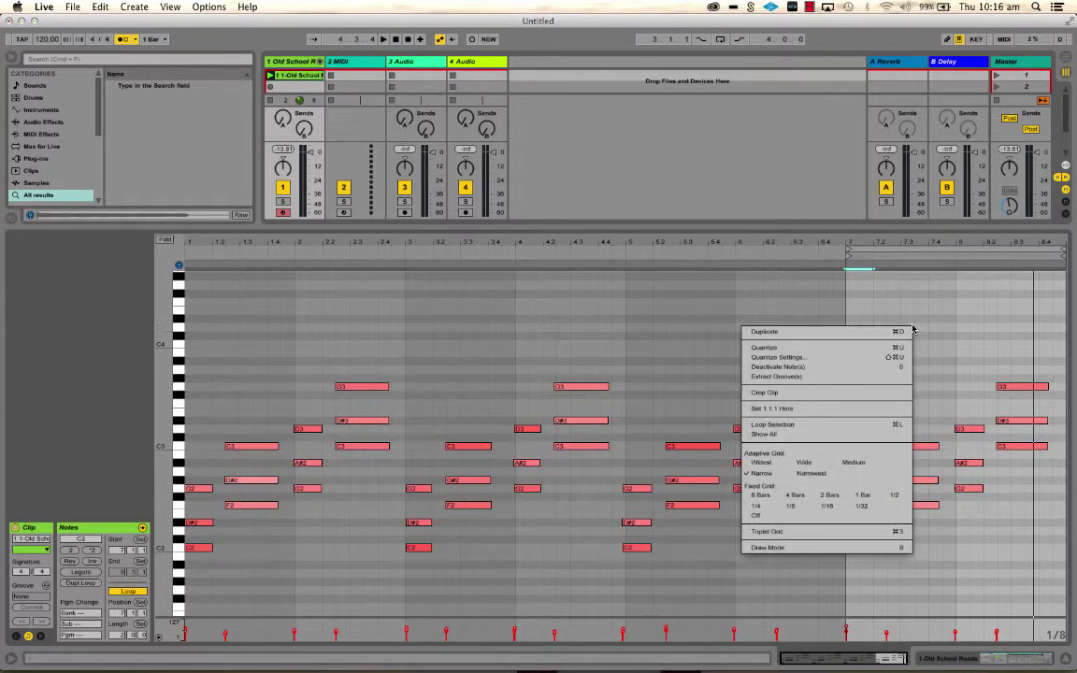
click(720, 356)
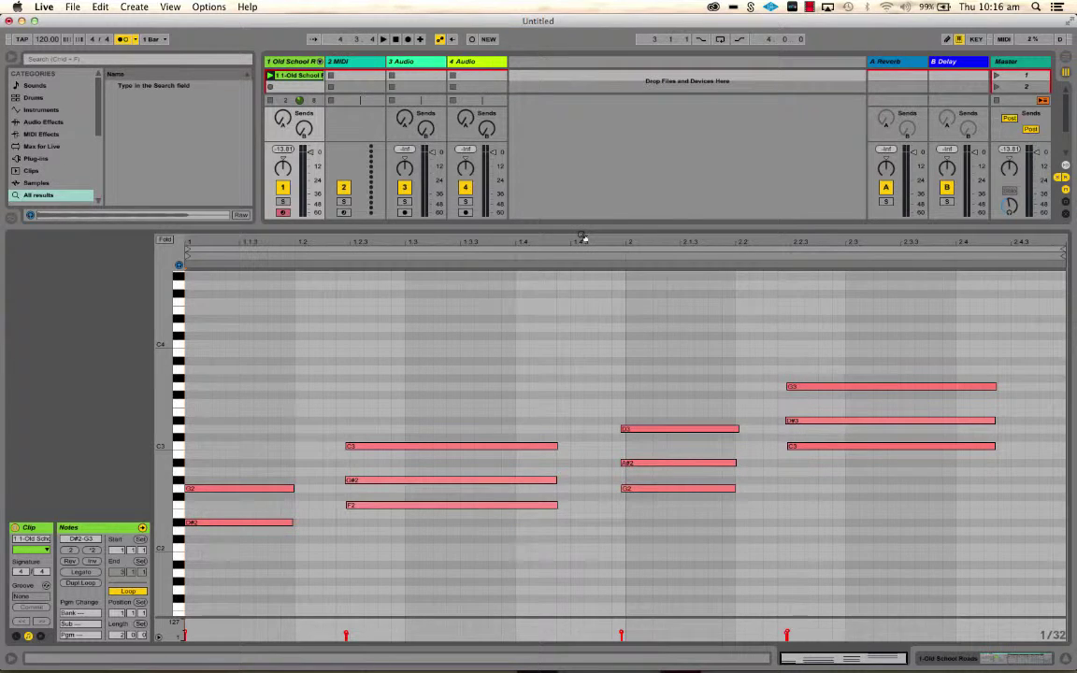
drag(583, 238, 583, 237)
key(space)
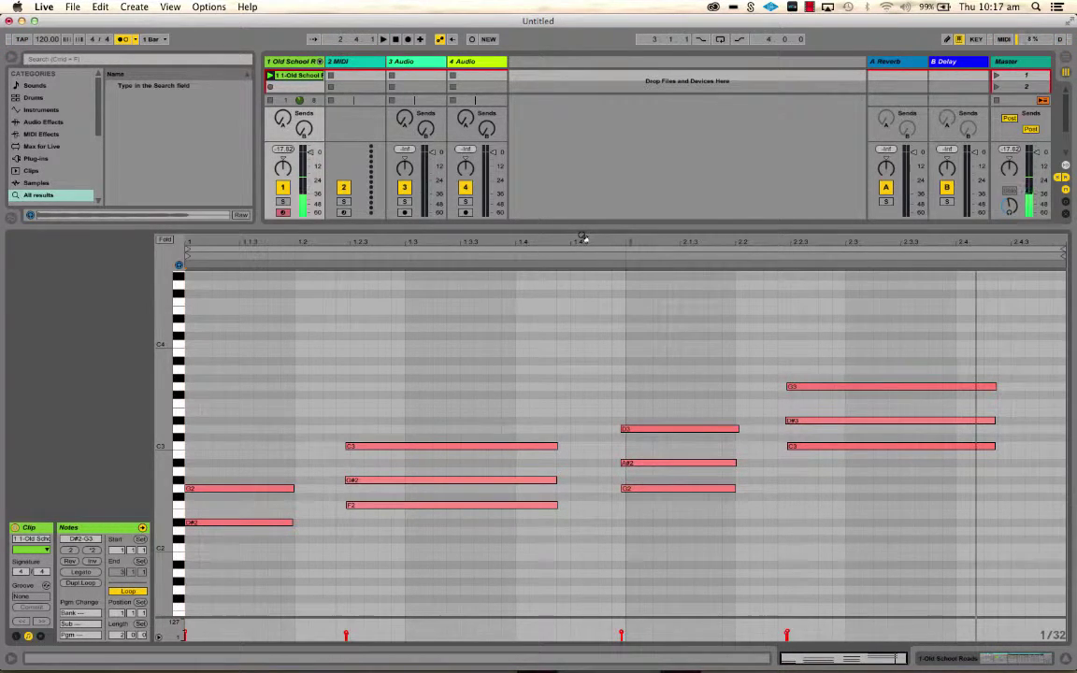
drag(582, 237, 583, 539)
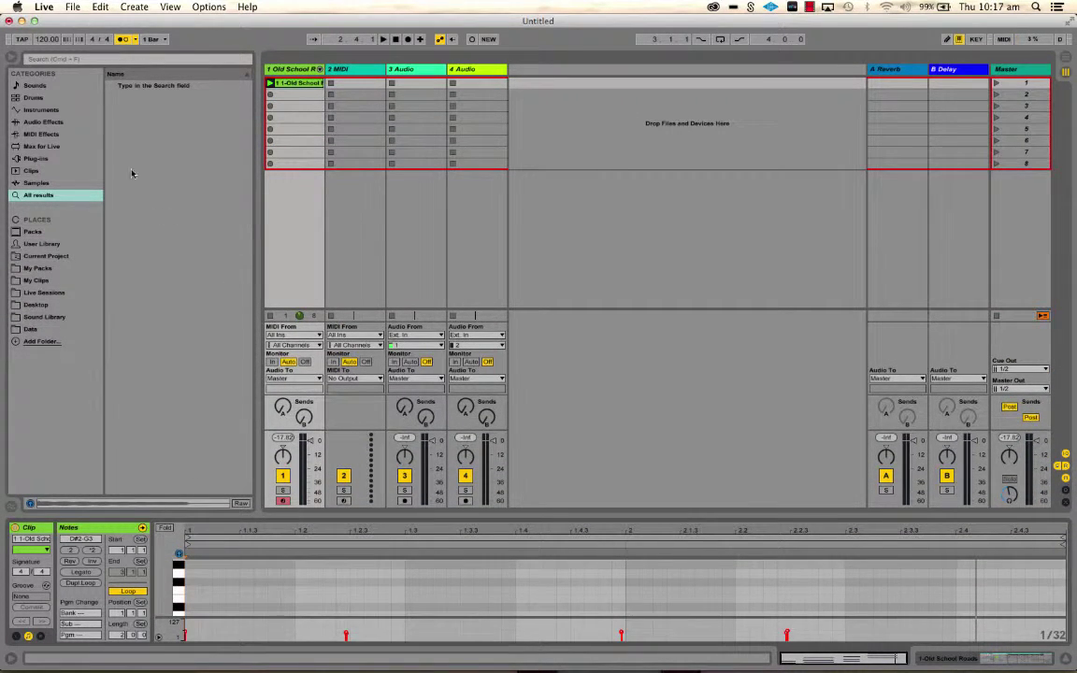
Search the browser for 'am We' and load the AM We R.adg drum rack onto track 2
click(36, 60)
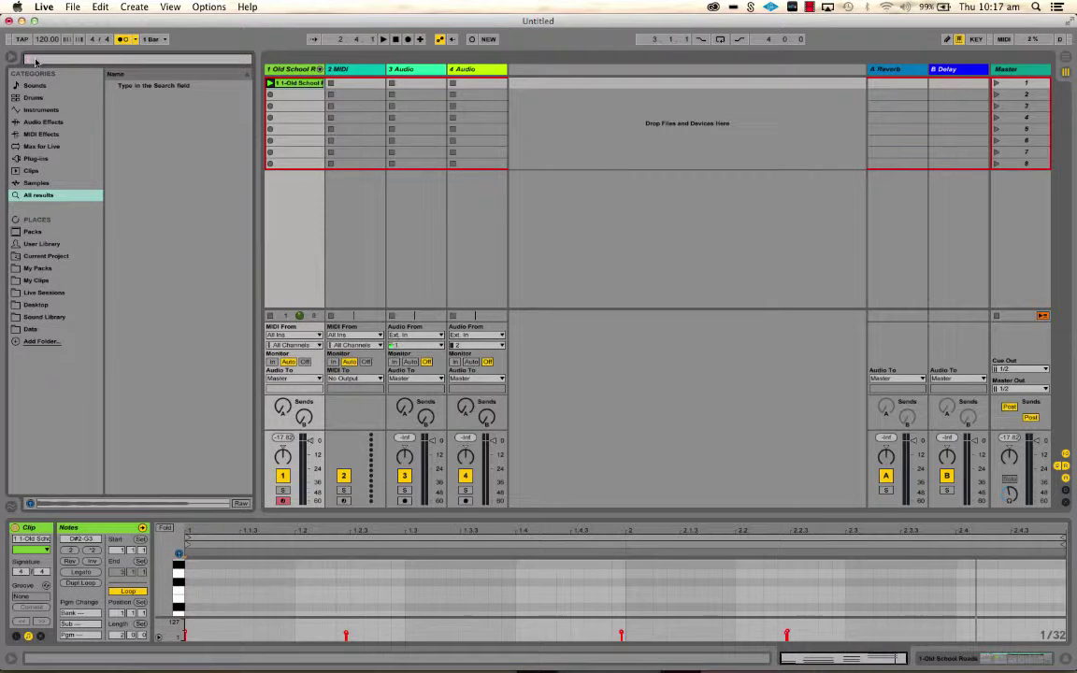
text(am)
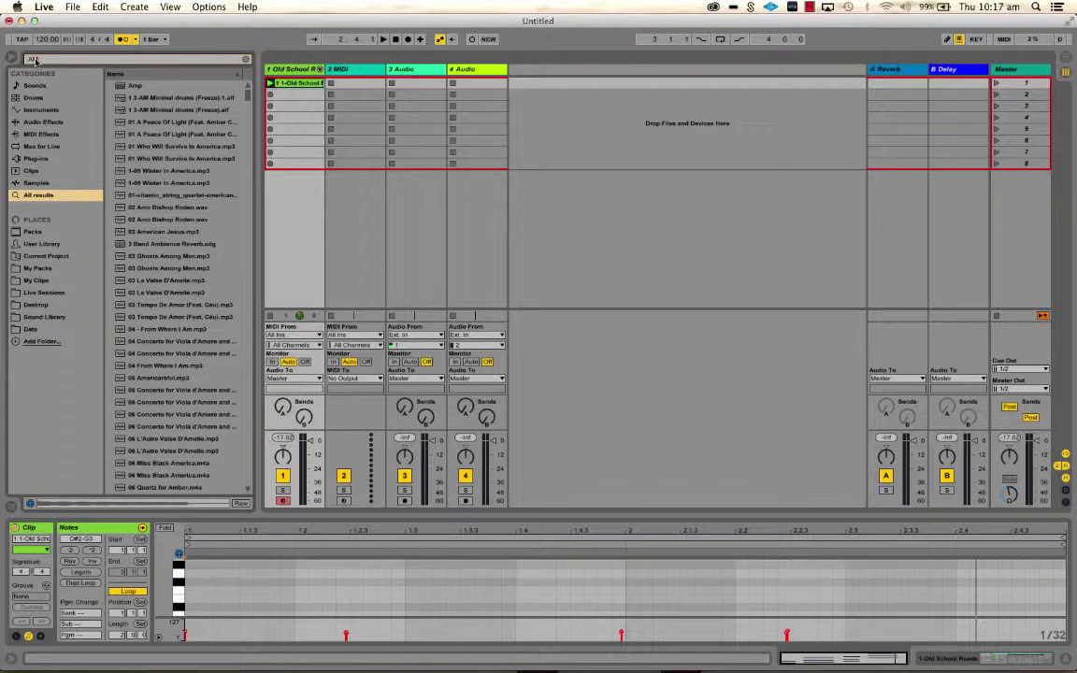
text(We)
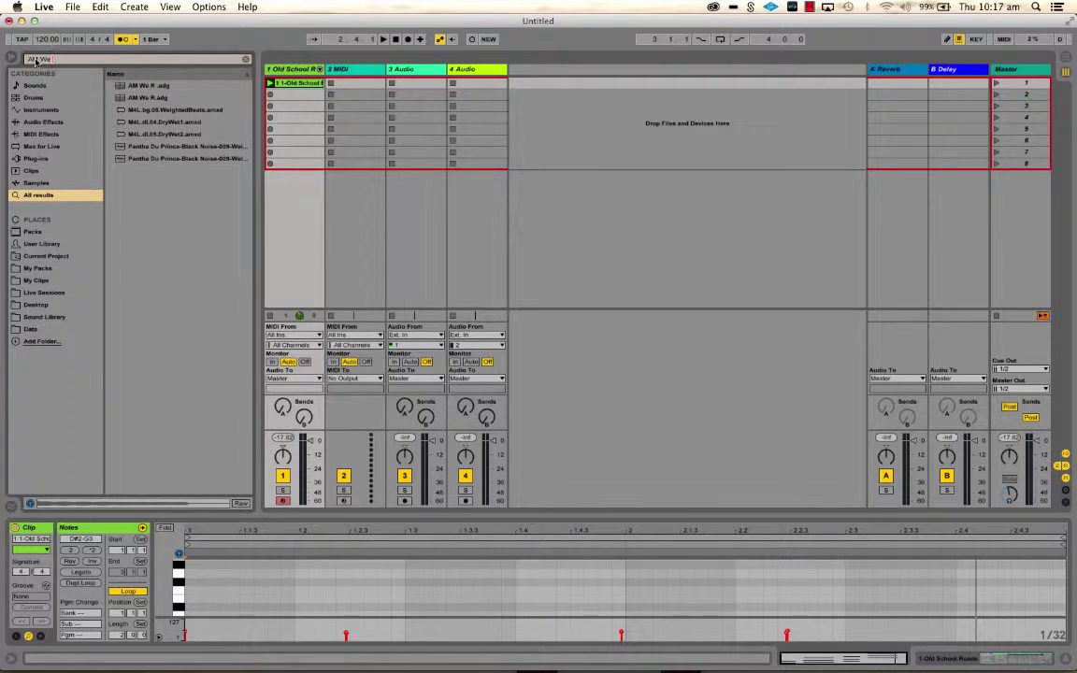
click(132, 98)
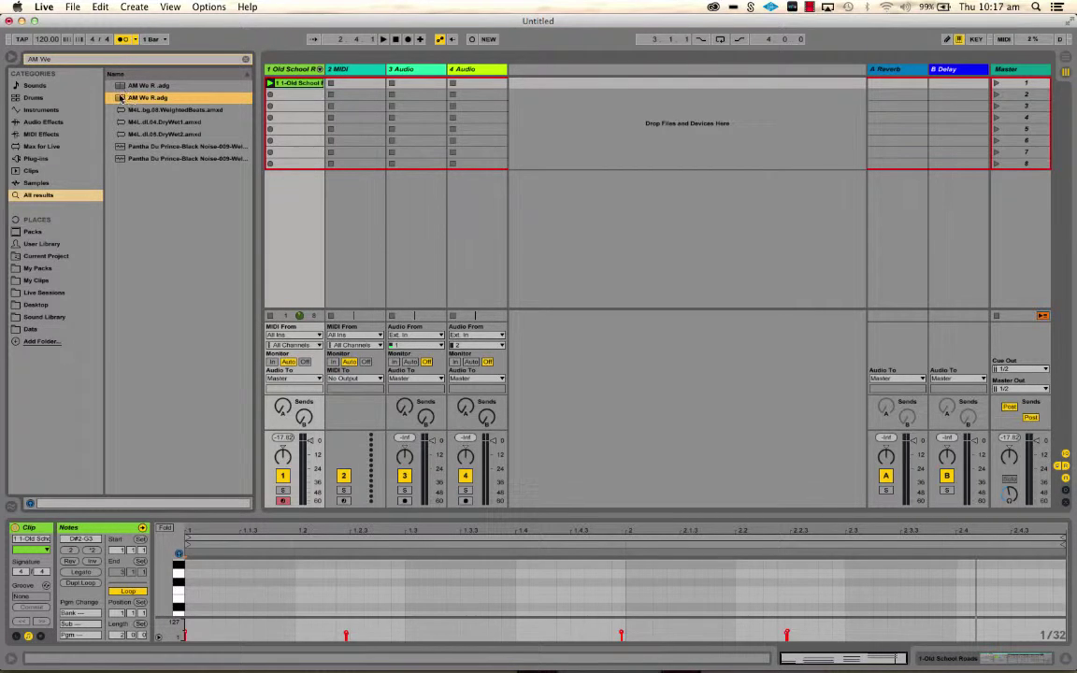
double_click(127, 97)
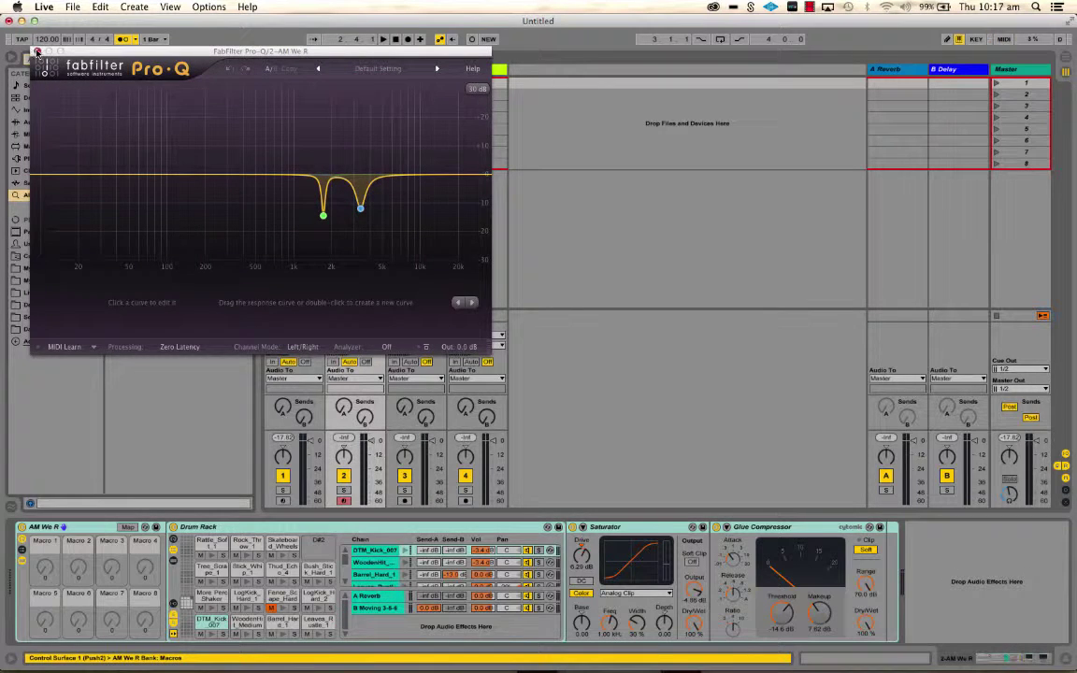
Close the FabFilter Pro-Q plugin window
click(38, 51)
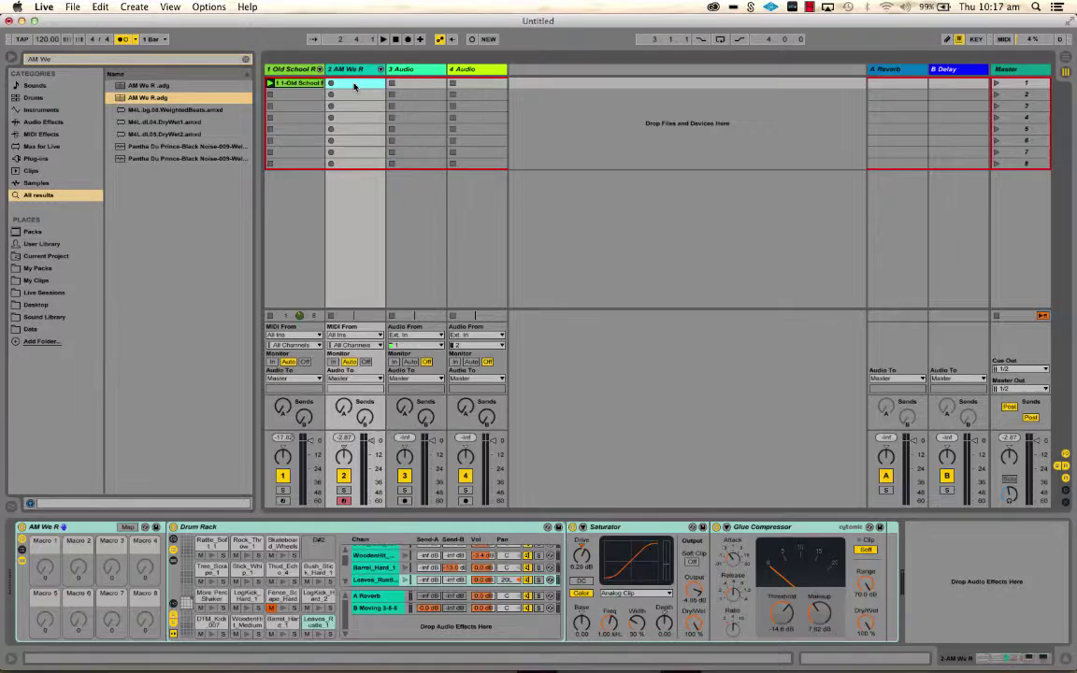
Create an empty MIDI clip in track 2's first slot and set its length to 2 bars
double_click(354, 83)
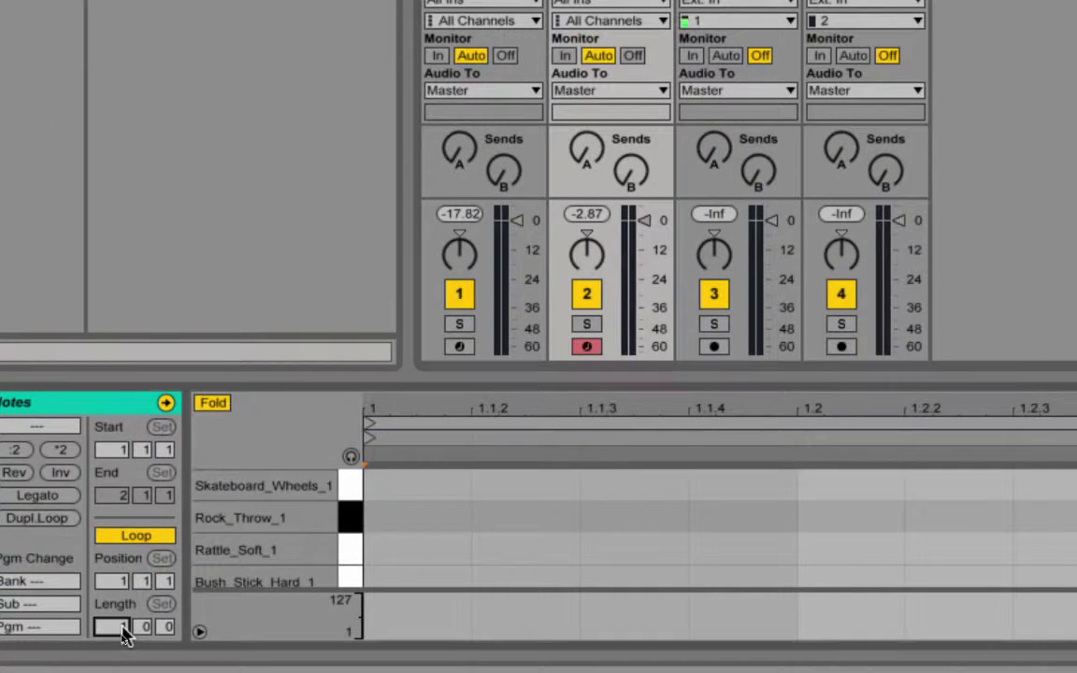
text(2)
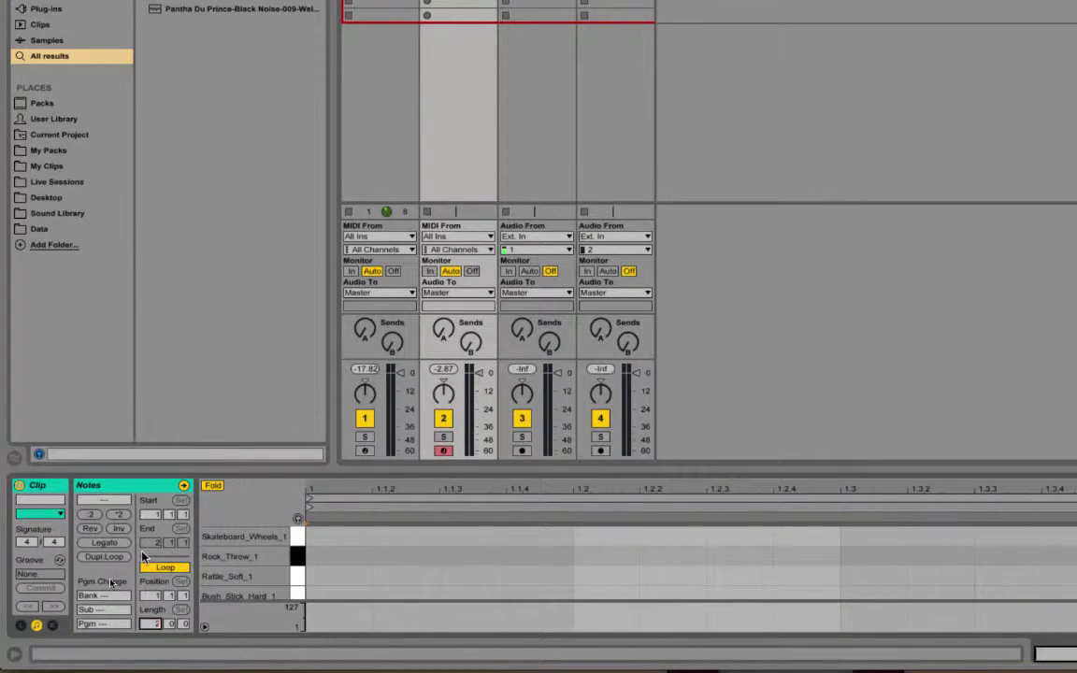
key(Return)
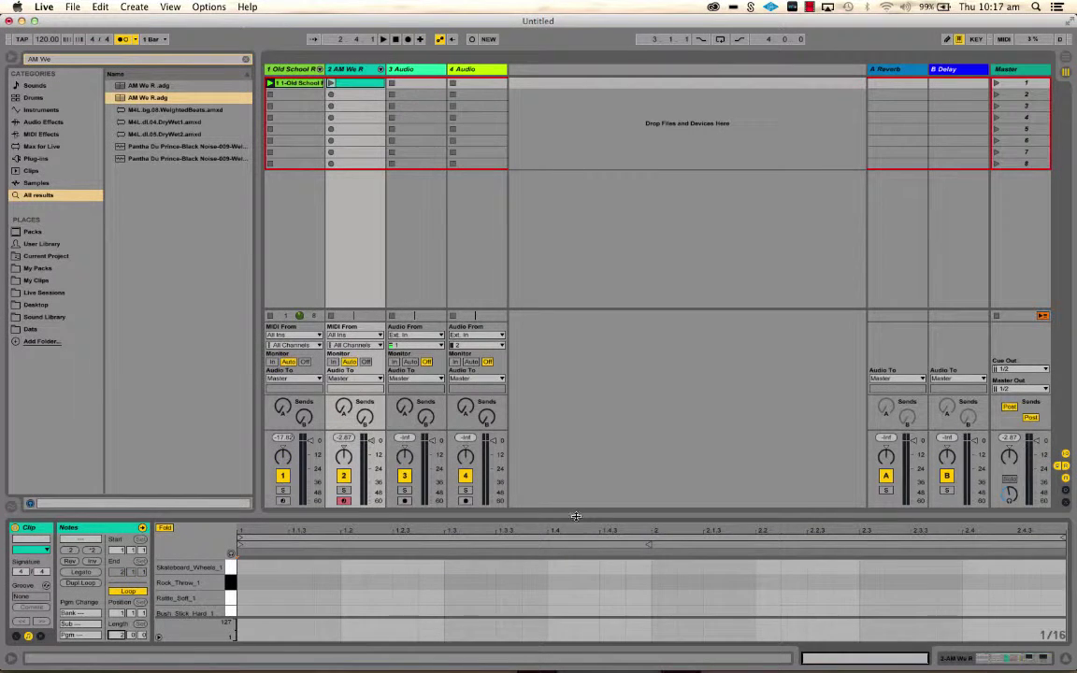
Enlarge the note editor and draw a Leaves_Rustle_1 note at the clip start
drag(576, 516, 576, 348)
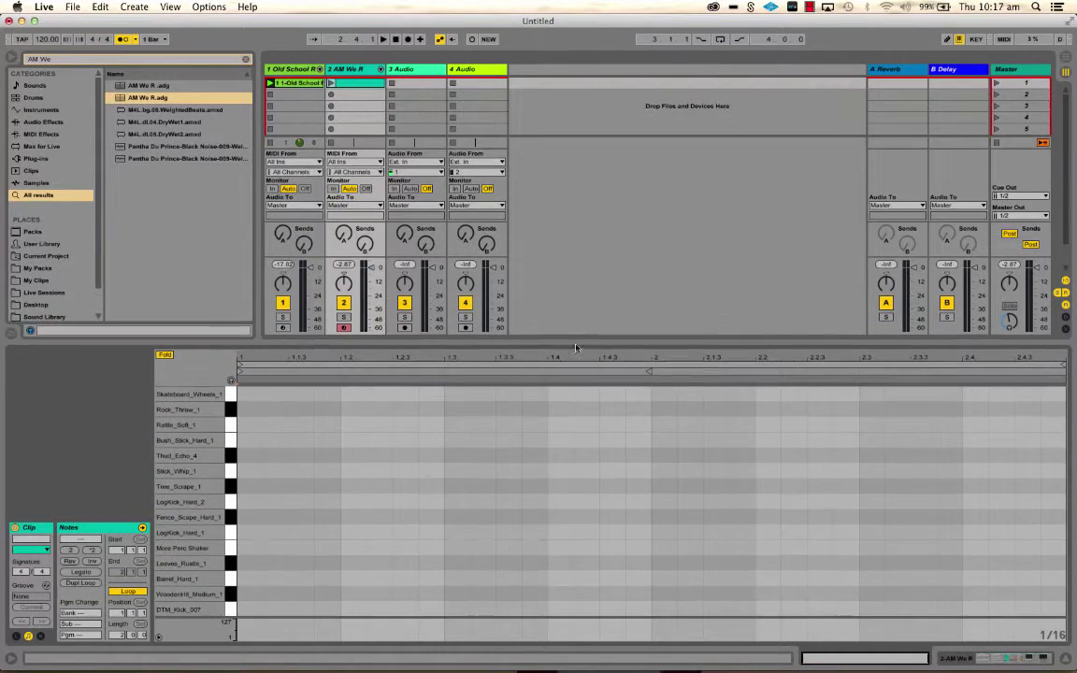
click(233, 580)
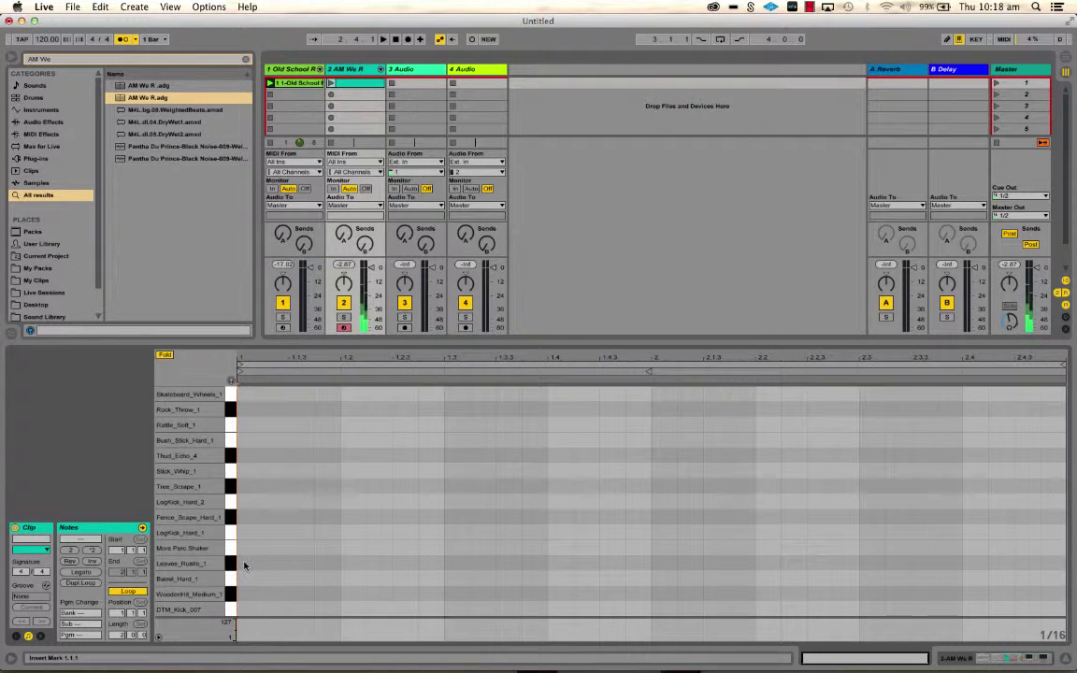
double_click(245, 563)
drag(261, 563, 339, 565)
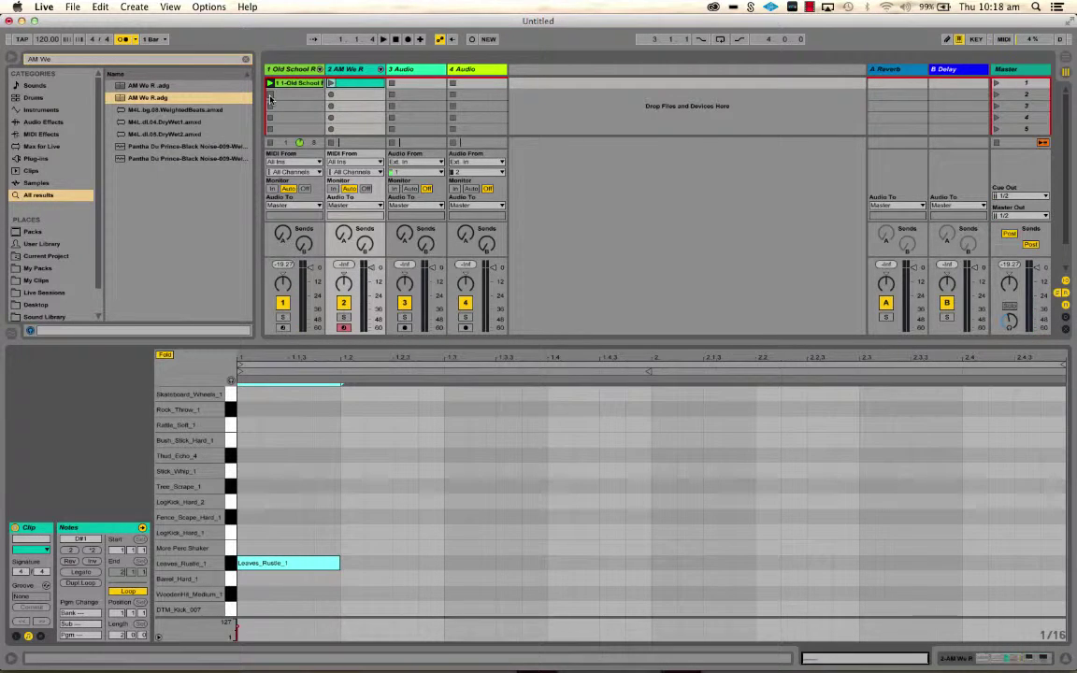
Stretch the note to half a bar, repeat it across both bars, and play
click(330, 84)
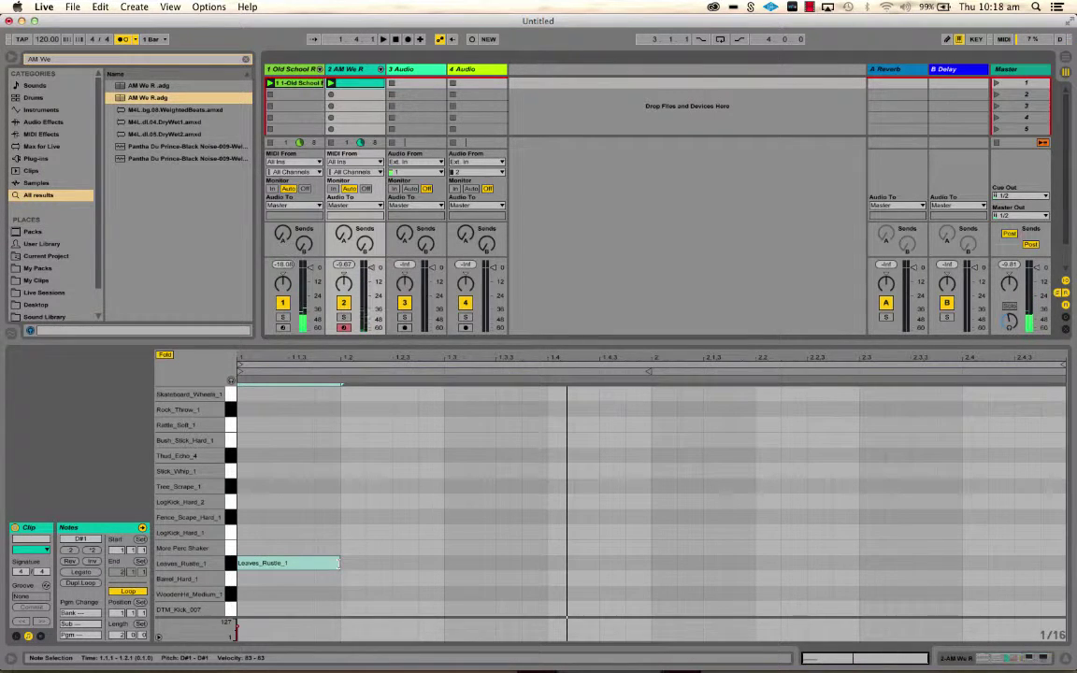
drag(343, 562, 426, 564)
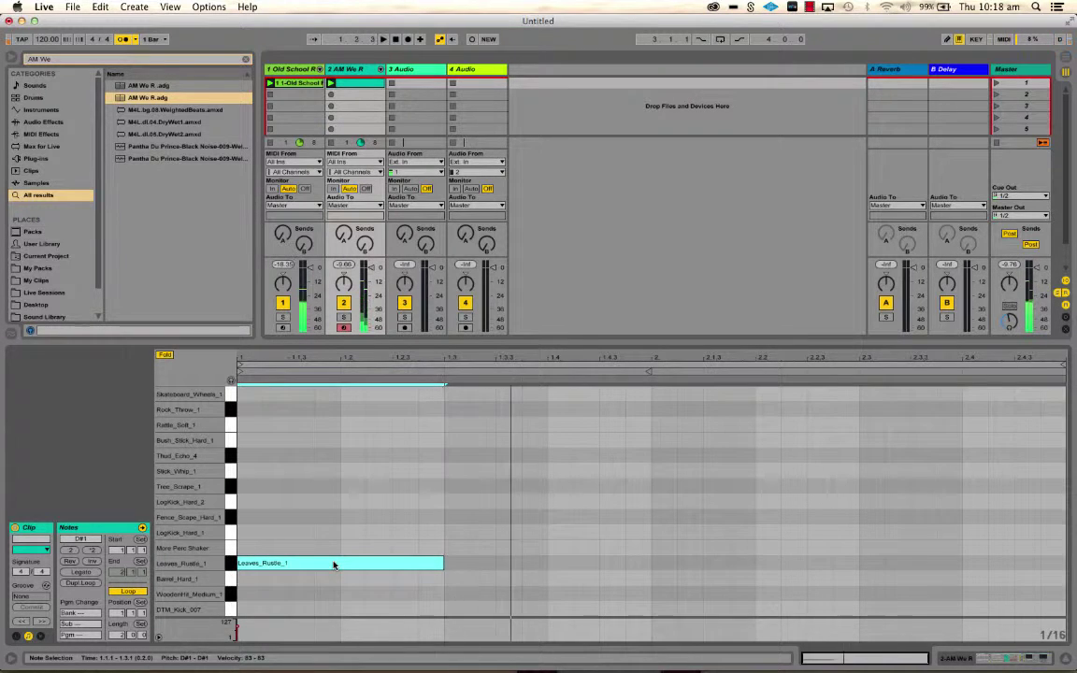
key(ctrl+d)
key(ctrl+d)
key(ctrl+d)
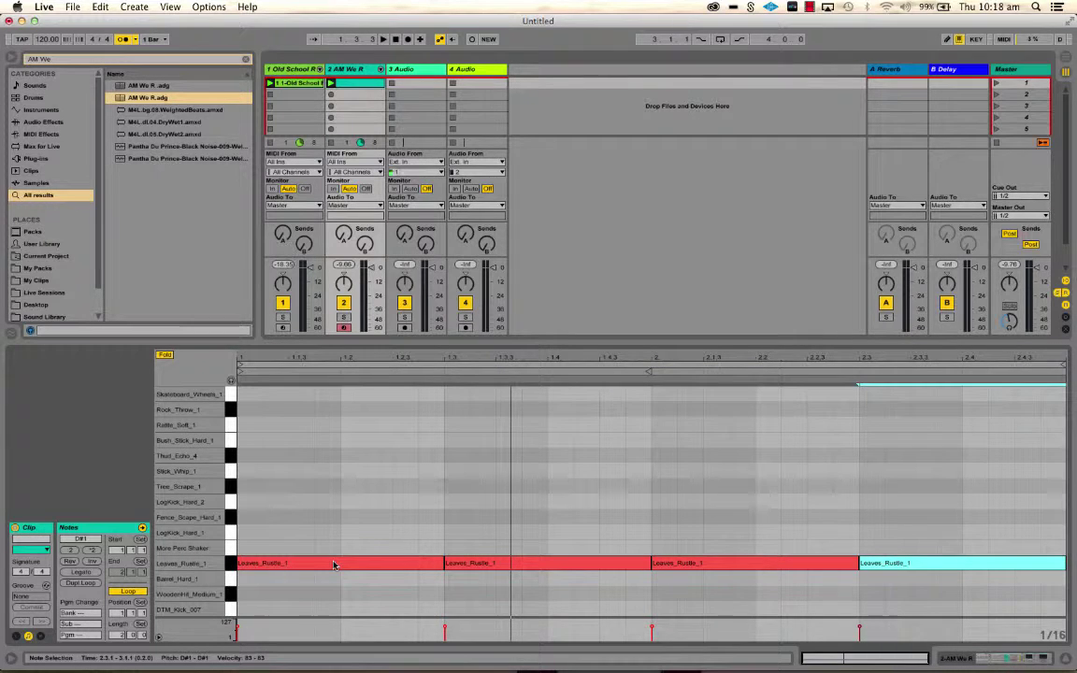
key(space)
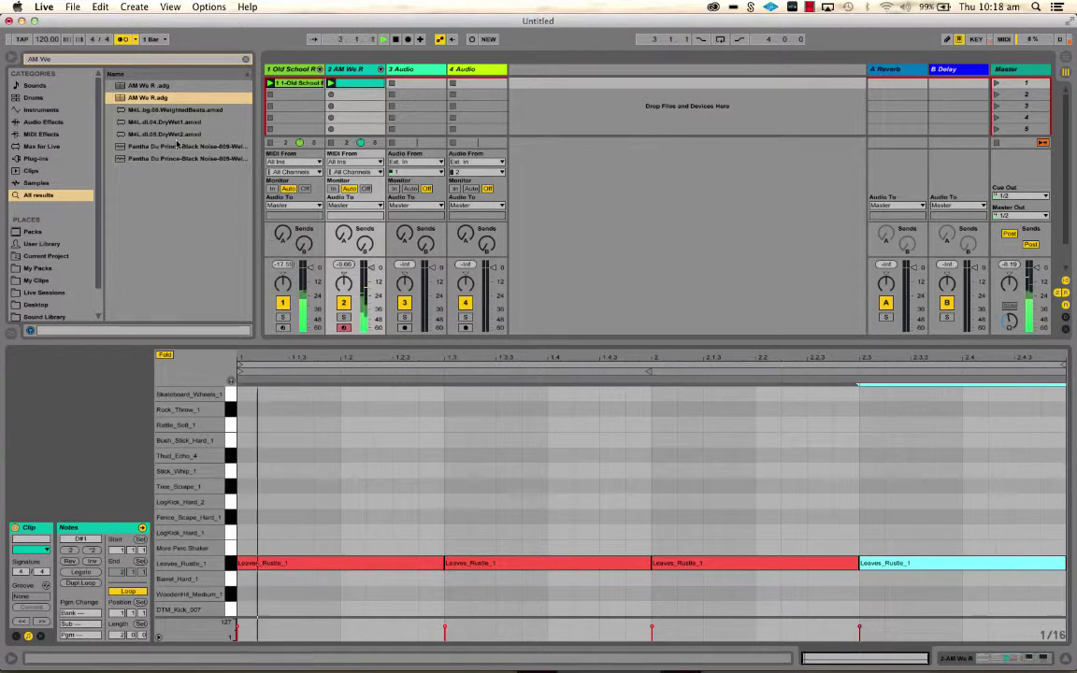
Turn off the metronome, add WoodenHit_Medium_1 hits at 1.2.3 and 2.2.3, and play
click(122, 39)
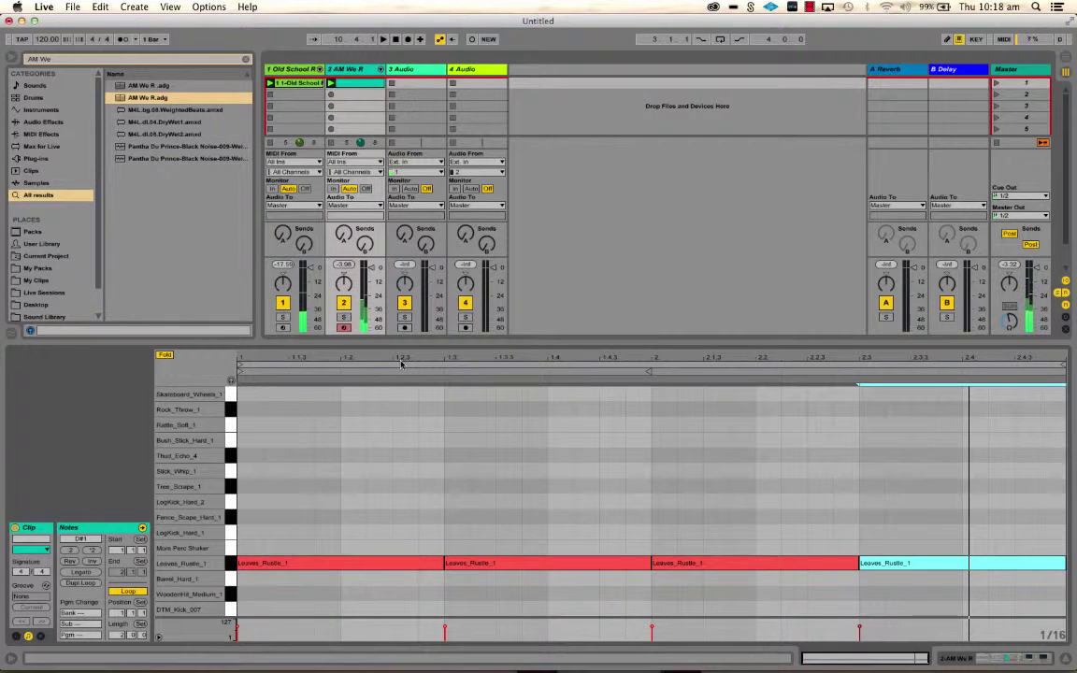
double_click(404, 593)
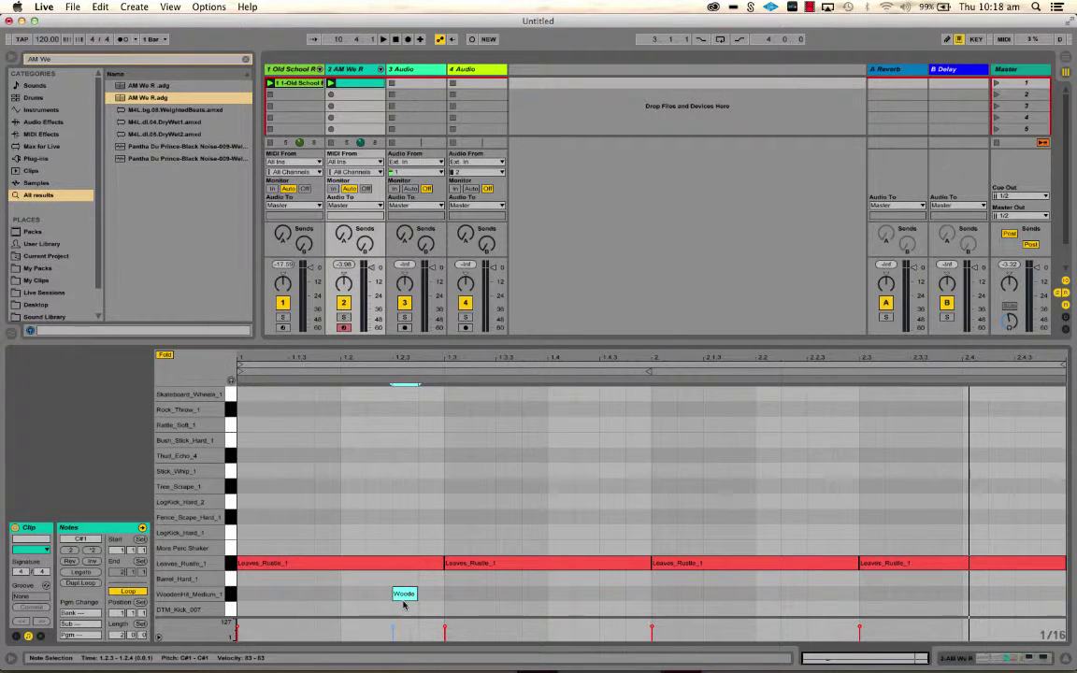
double_click(818, 594)
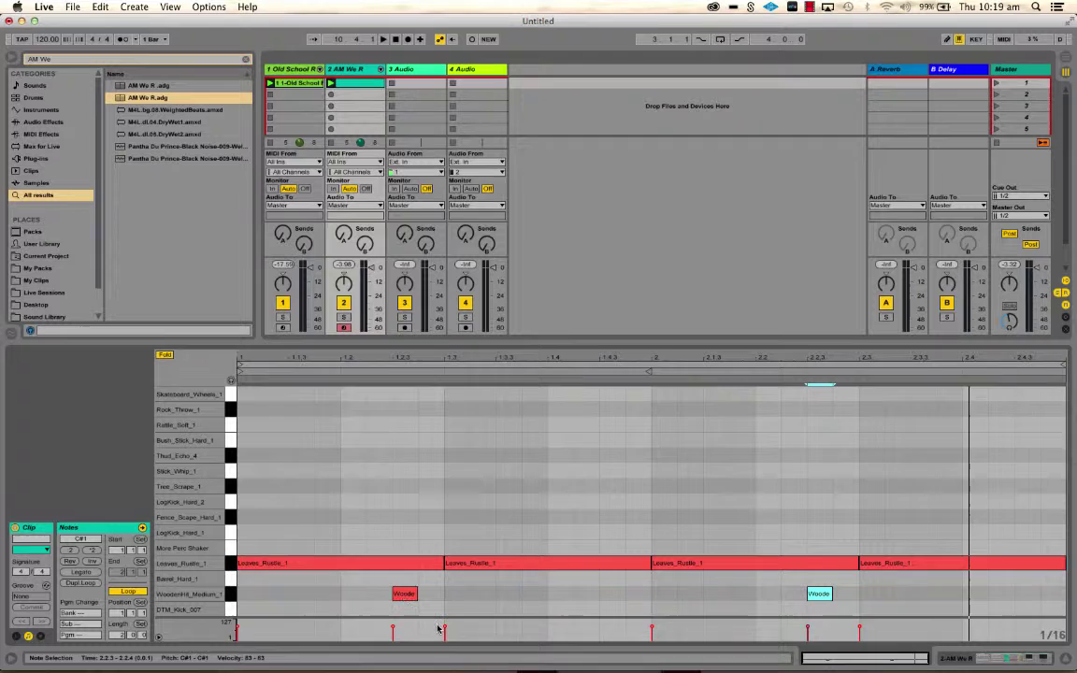
key(space)
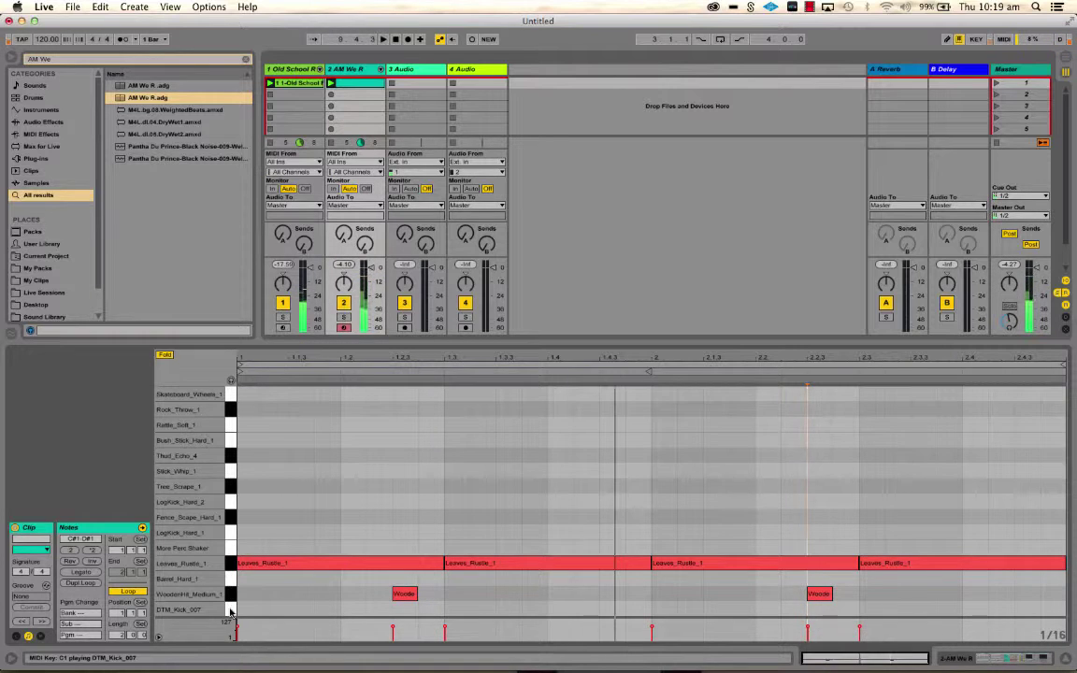
Select both WoodenHit_Medium_1 notes, shift them slightly later, and play the clip
click(191, 594)
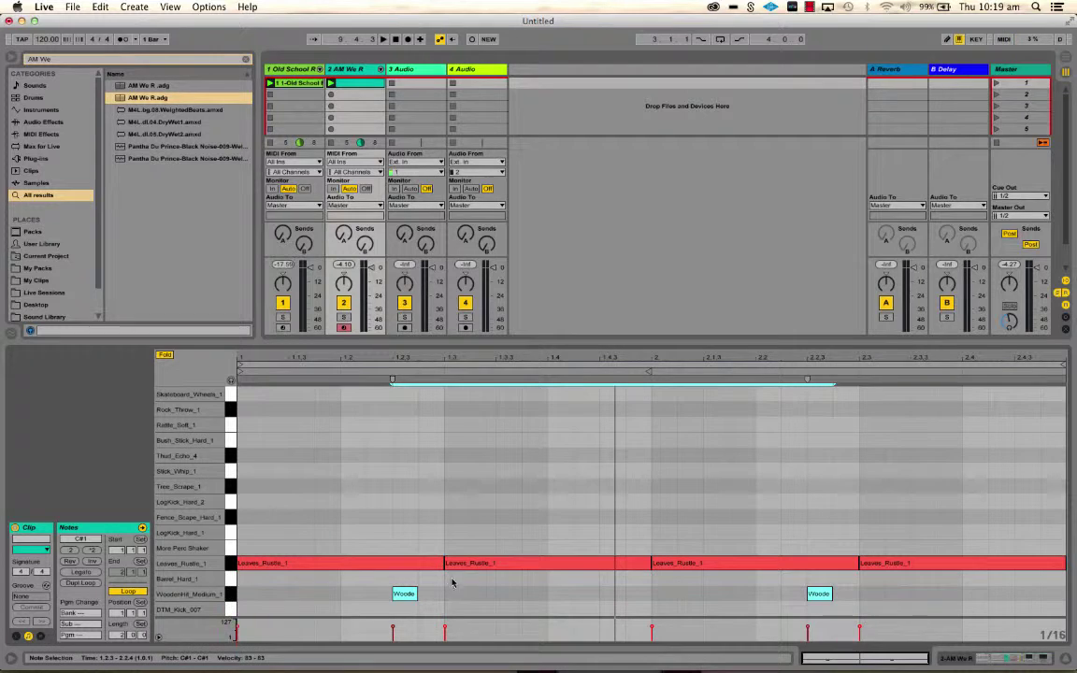
click(232, 563)
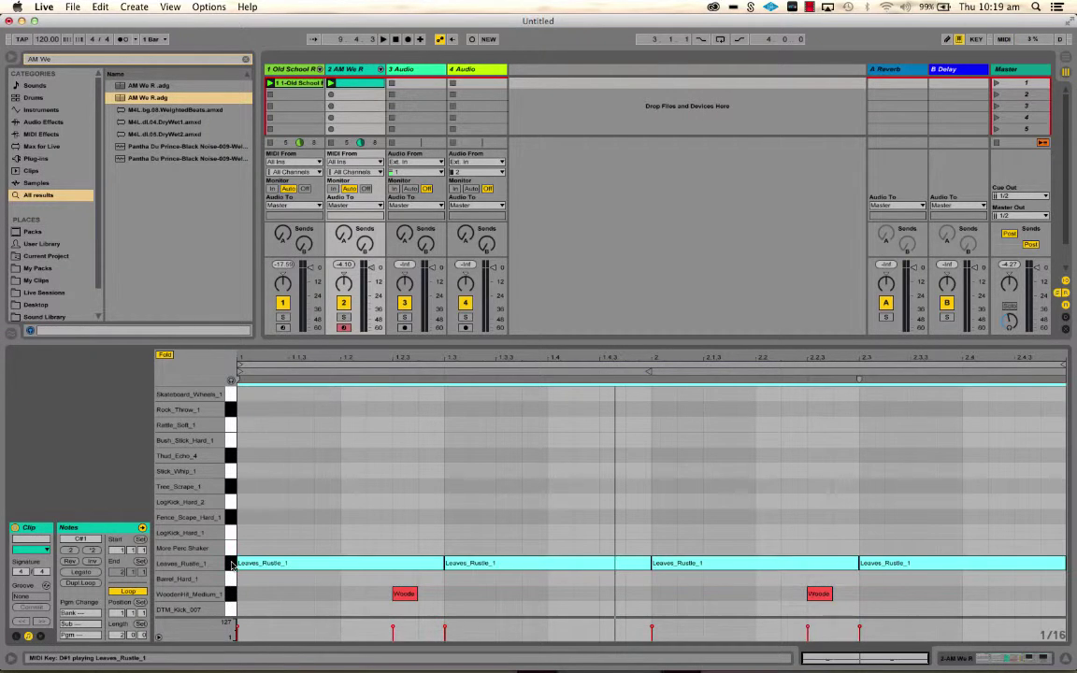
click(232, 594)
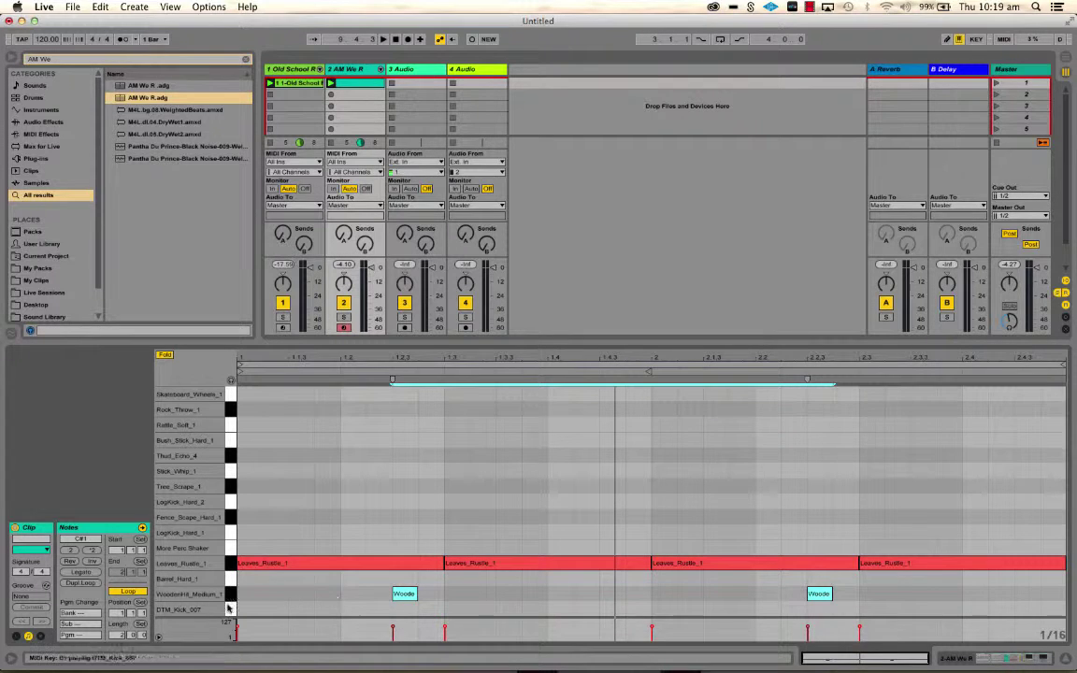
click(340, 595)
click(232, 564)
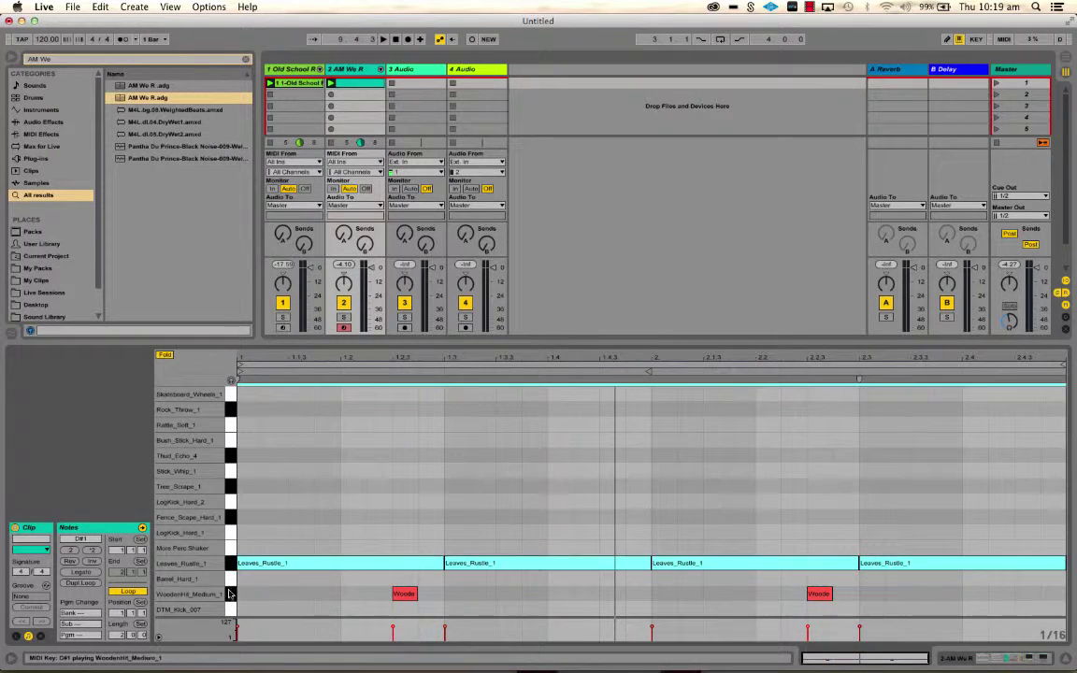
click(232, 594)
drag(404, 594, 511, 608)
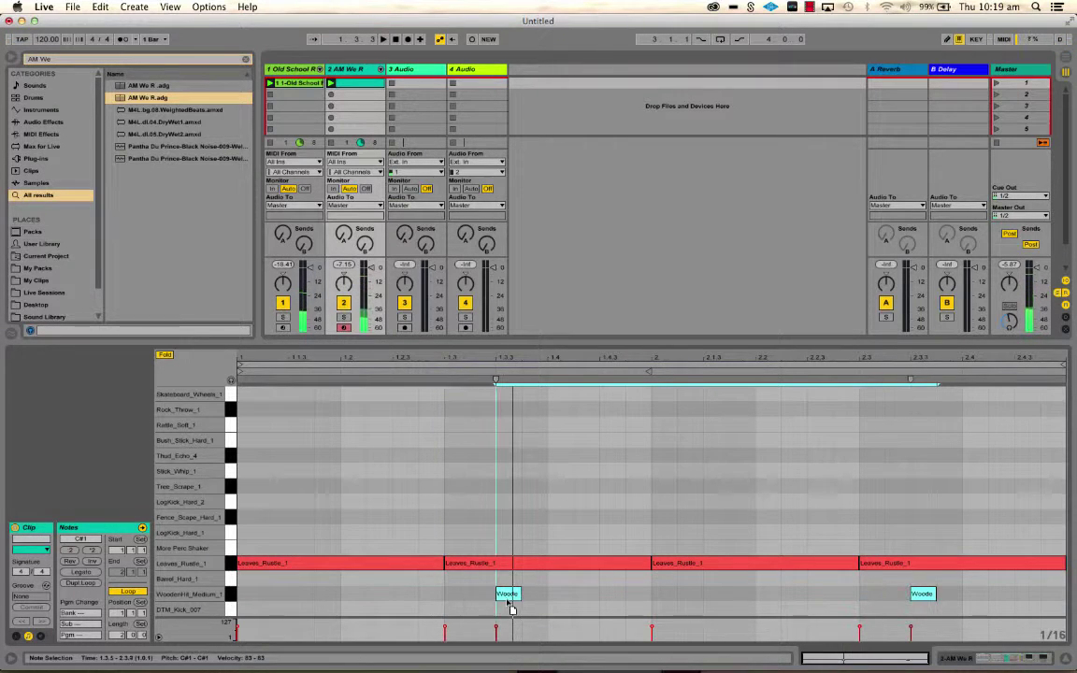
key(space)
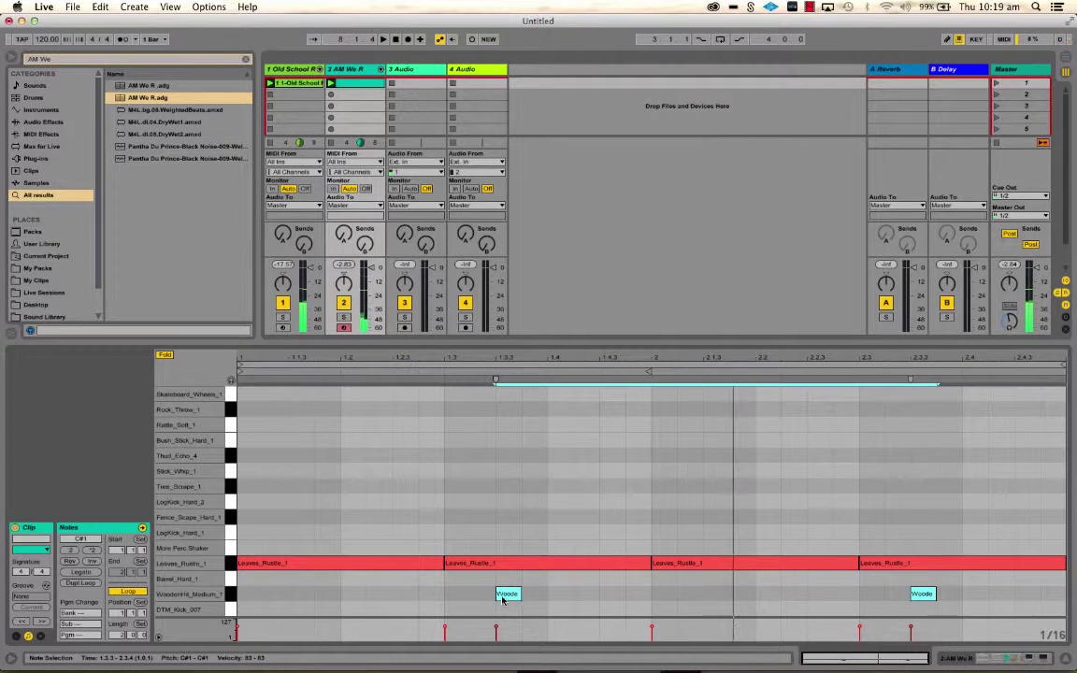
Draw DTM_Kick_007 kicks across both bars, deleting the one on bar 2's downbeat
double_click(249, 609)
key(space)
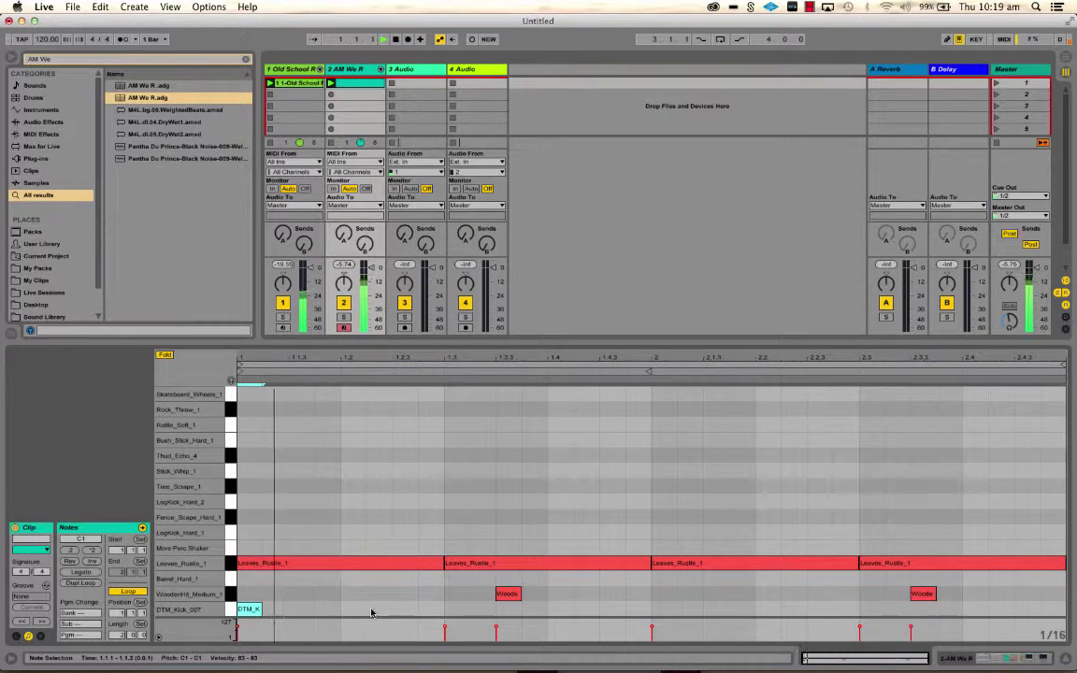
double_click(404, 610)
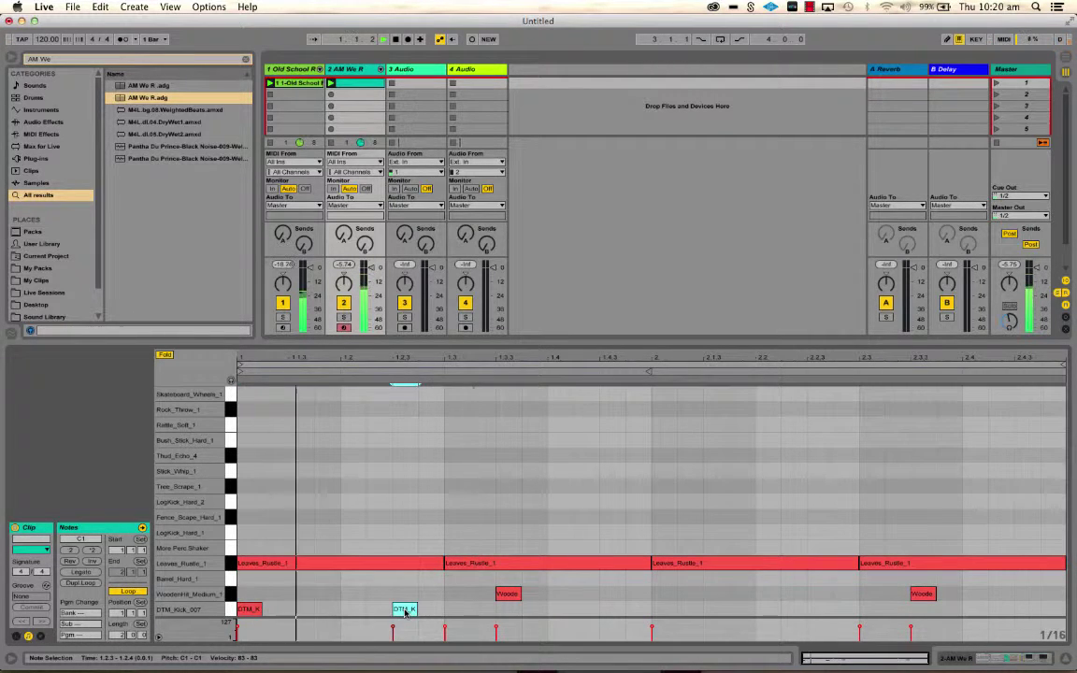
double_click(663, 610)
double_click(818, 609)
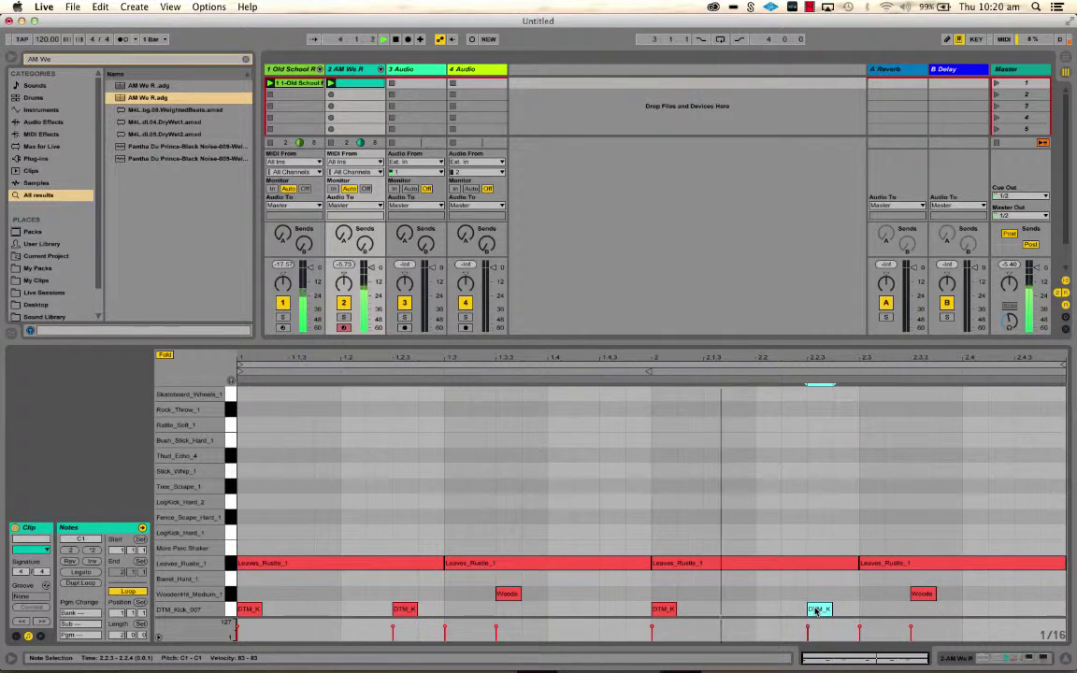
double_click(665, 610)
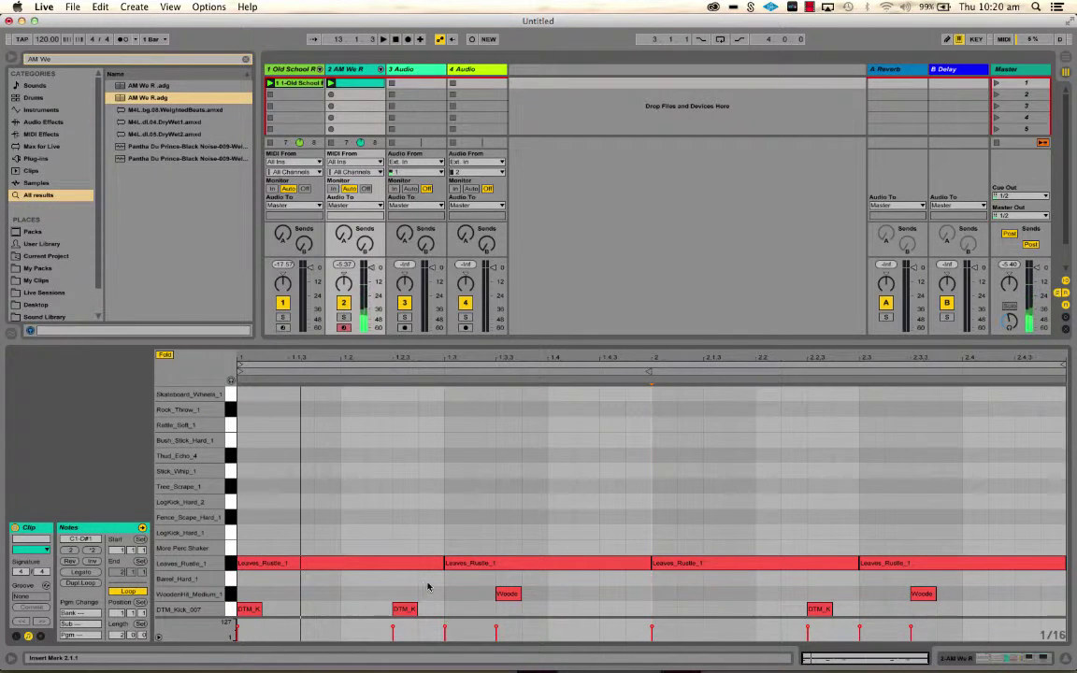
Double the drum clip to four bars with Dupl.Loop, repeating the note pattern
double_click(244, 427)
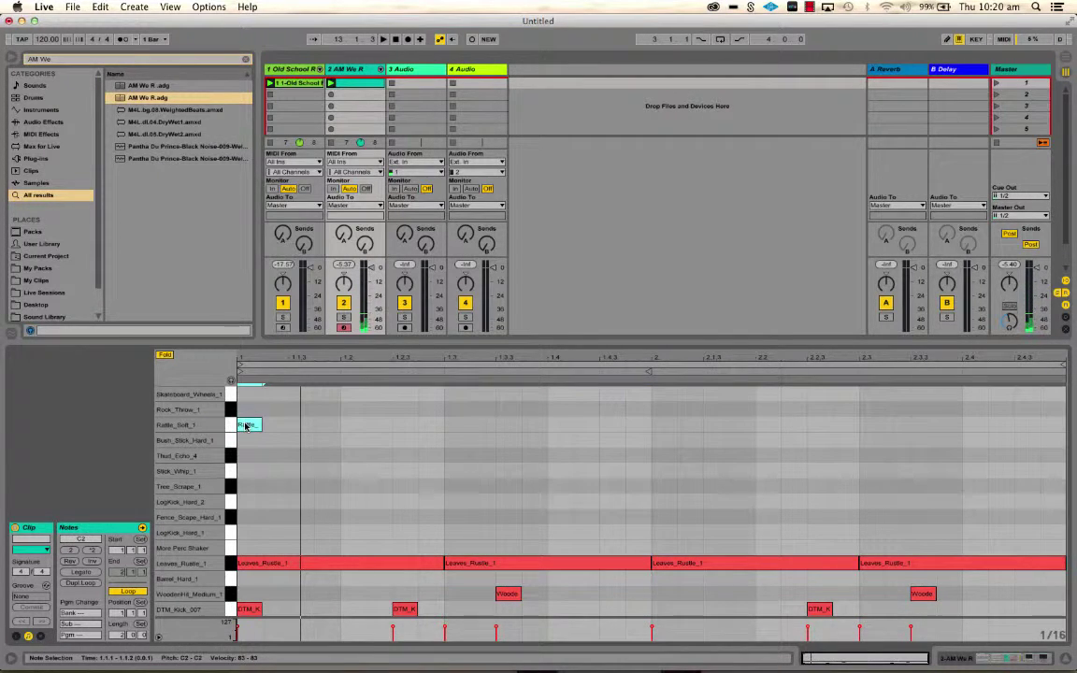
double_click(246, 426)
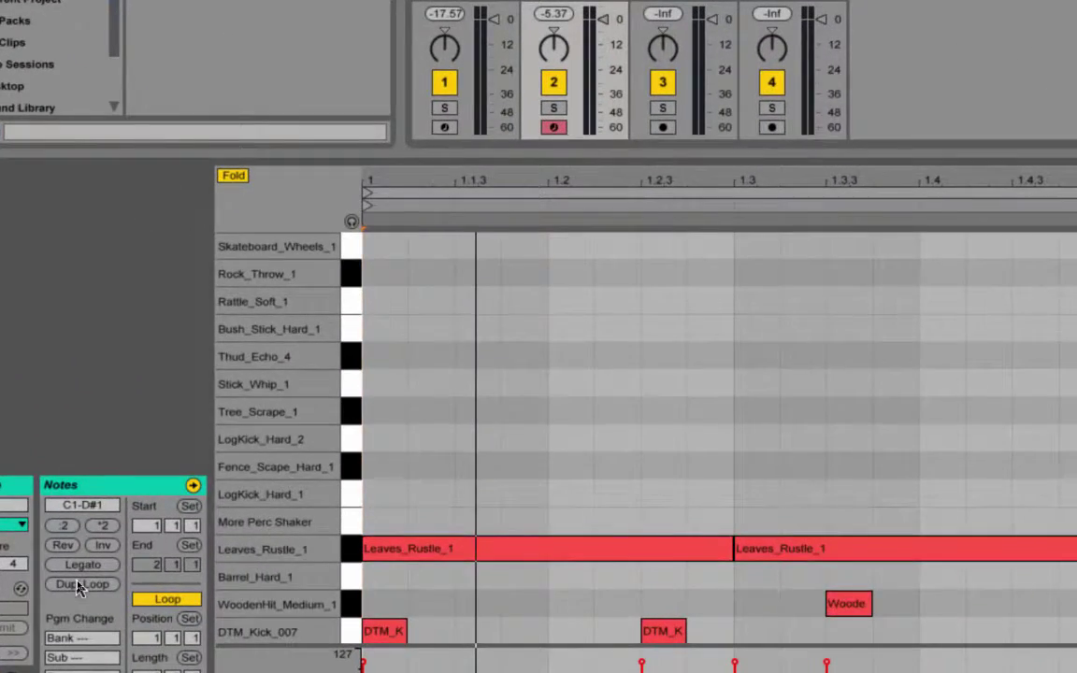
click(80, 583)
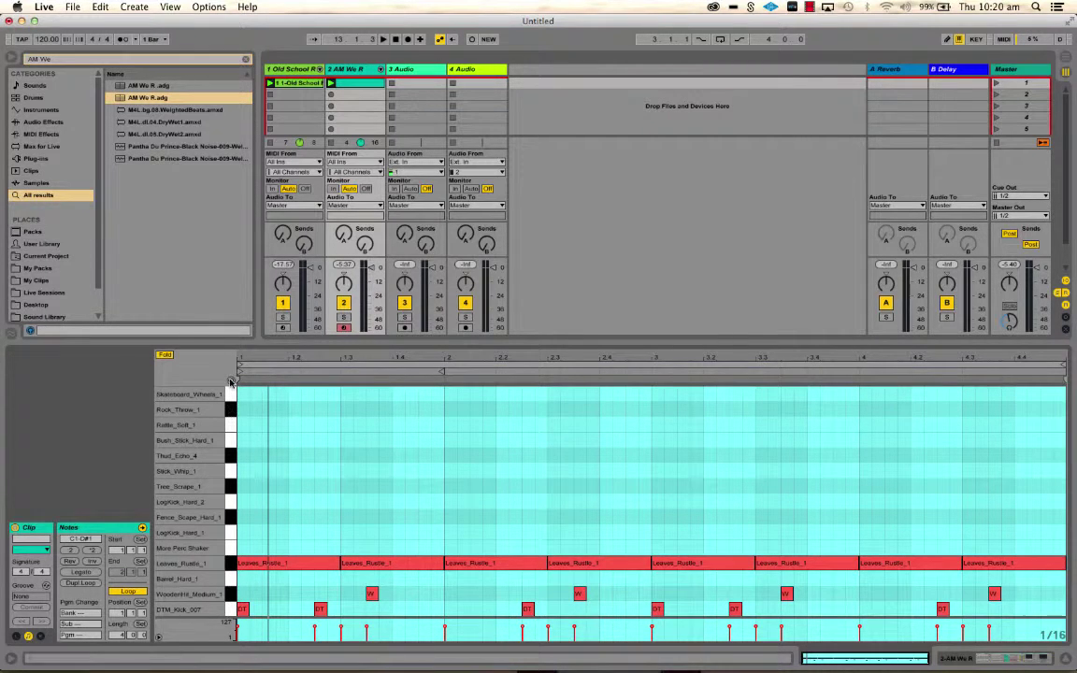
Add a Rattle_Soft_1 hit on beat 1.1.1 and audition it during playback
click(232, 428)
double_click(244, 430)
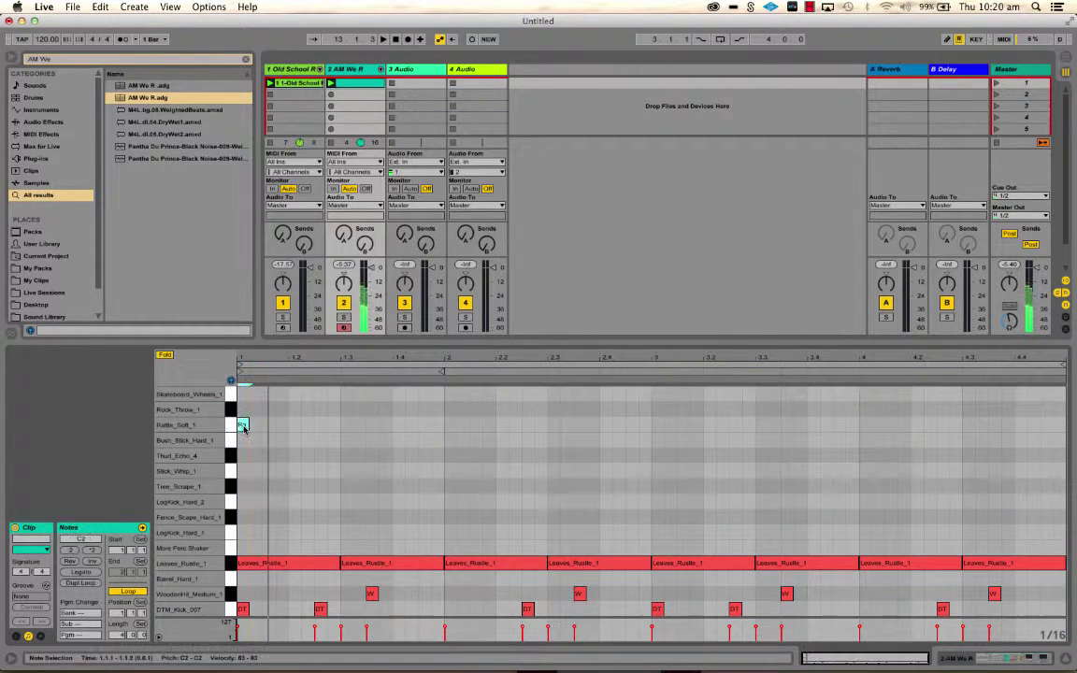
key(space)
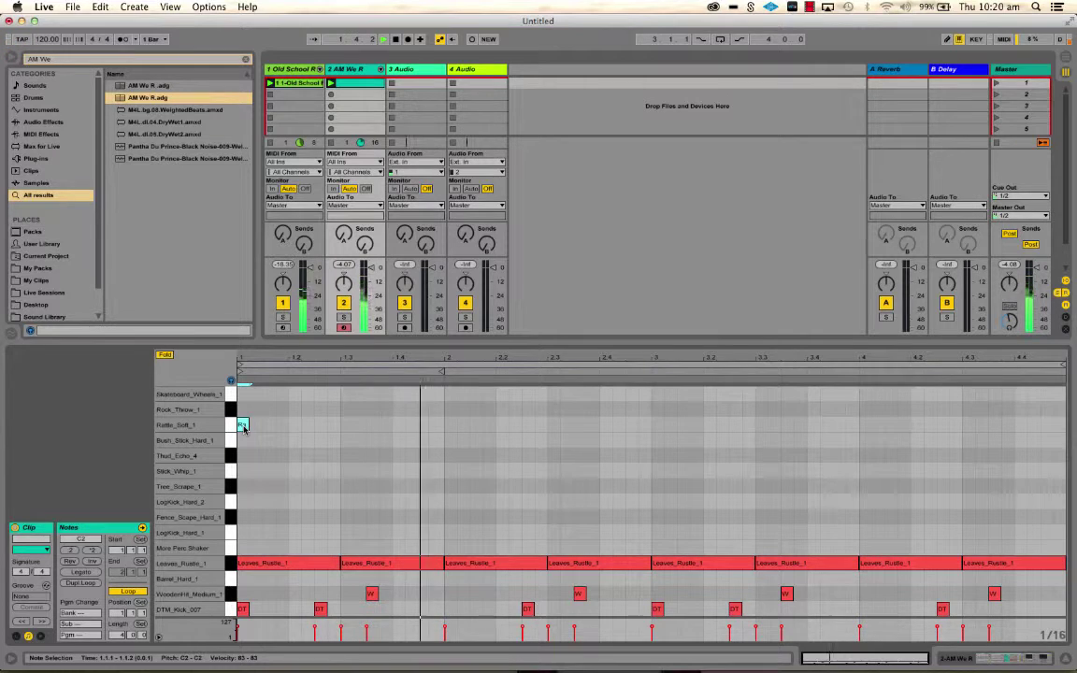
click(229, 488)
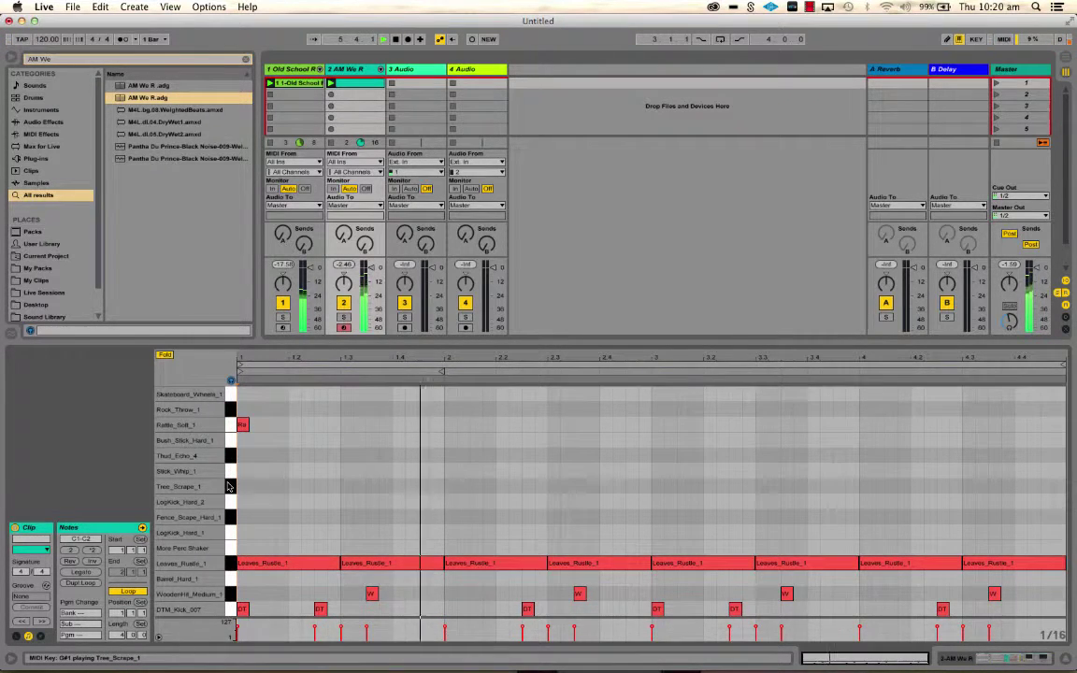
key(space)
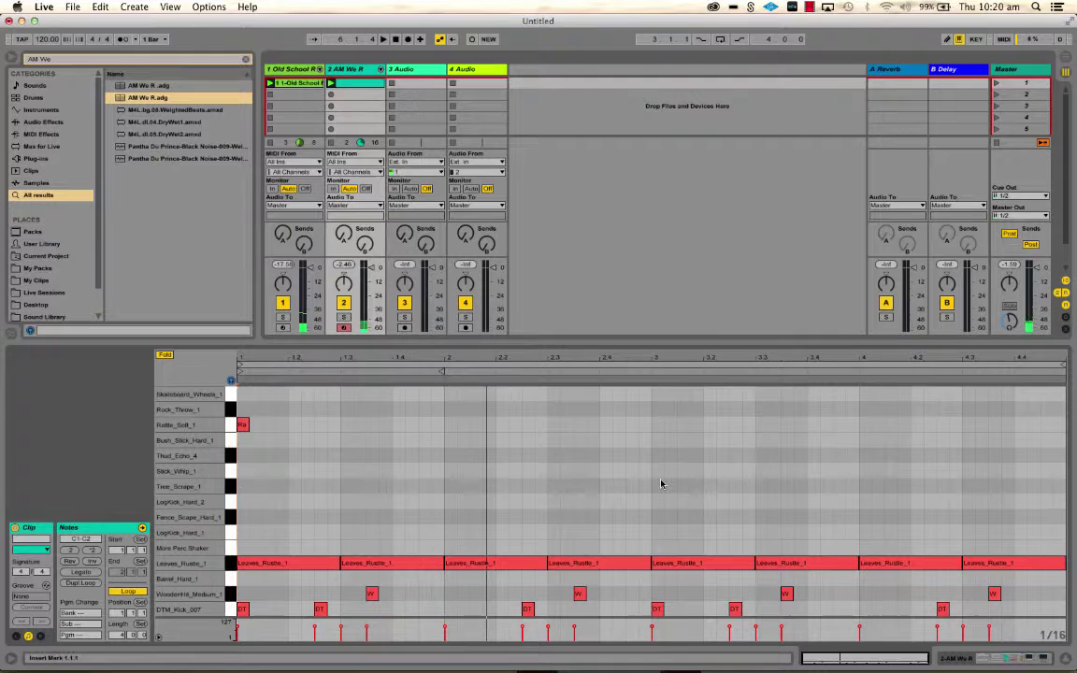
Add a Tree_Scrape_1 hit at the start of bar 3, then select the 3 Audio track
double_click(661, 485)
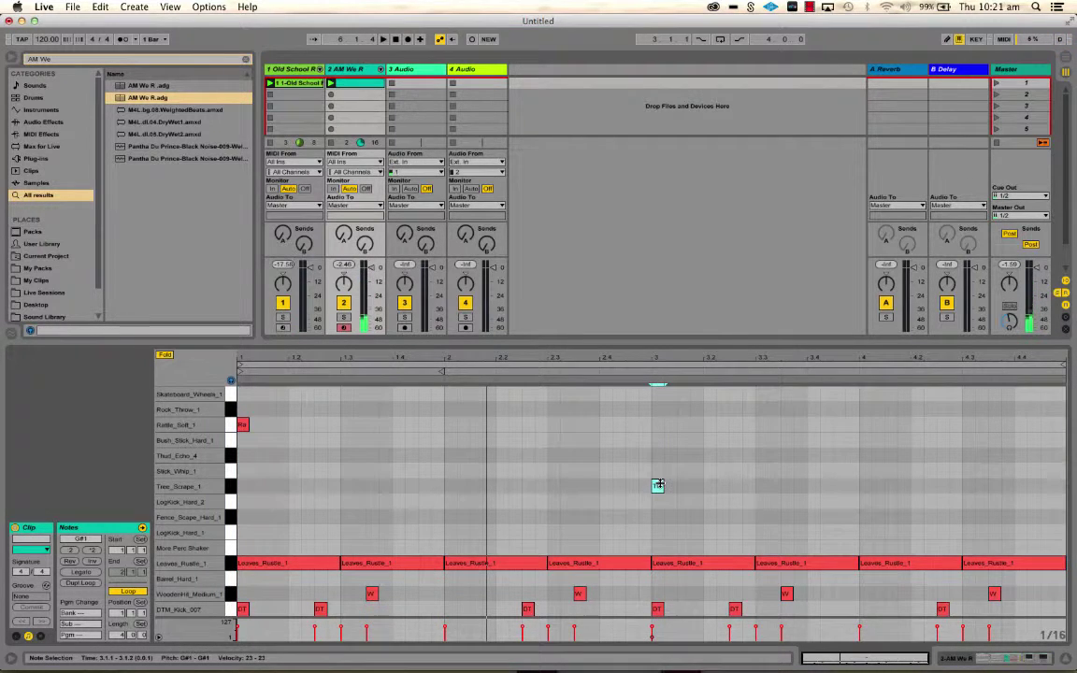
key(space)
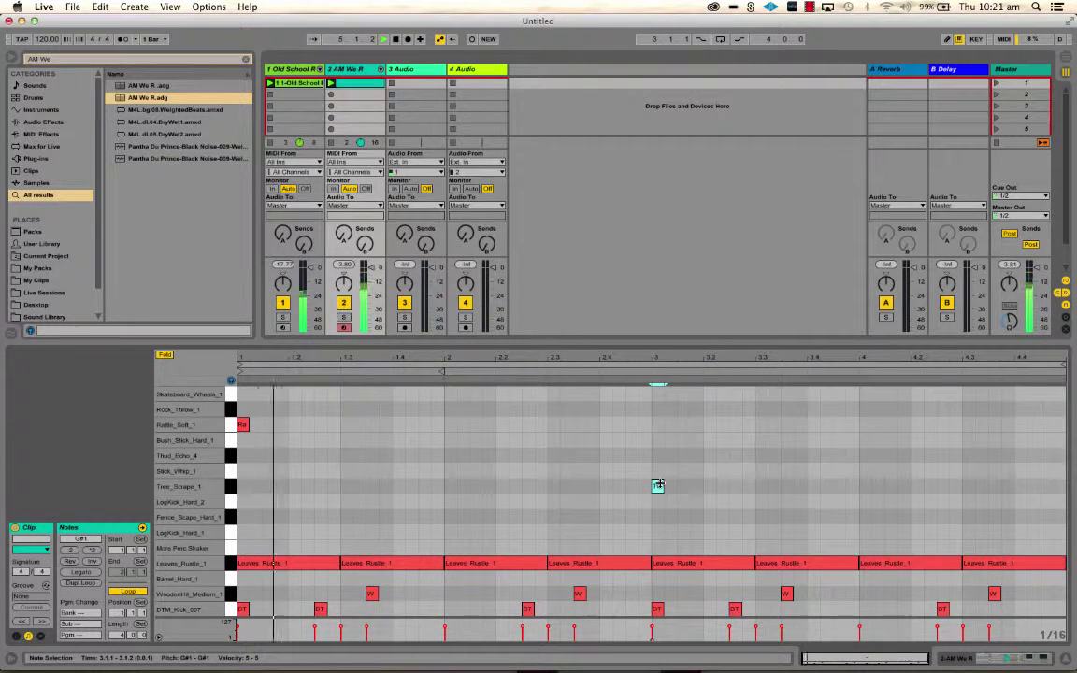
click(206, 445)
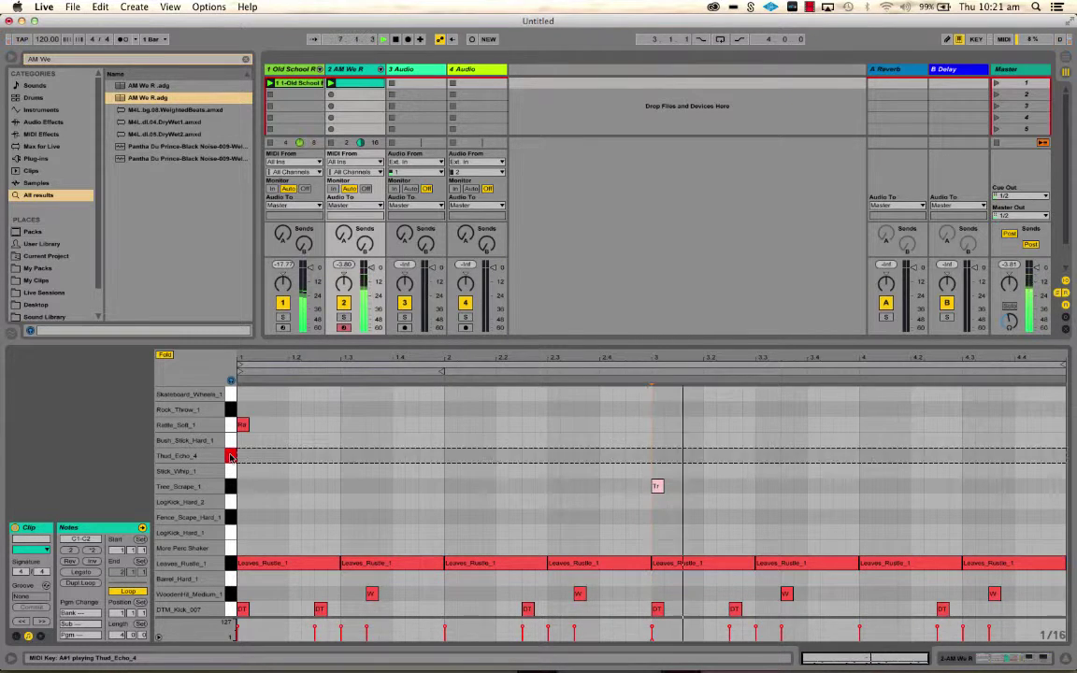
click(231, 486)
click(229, 548)
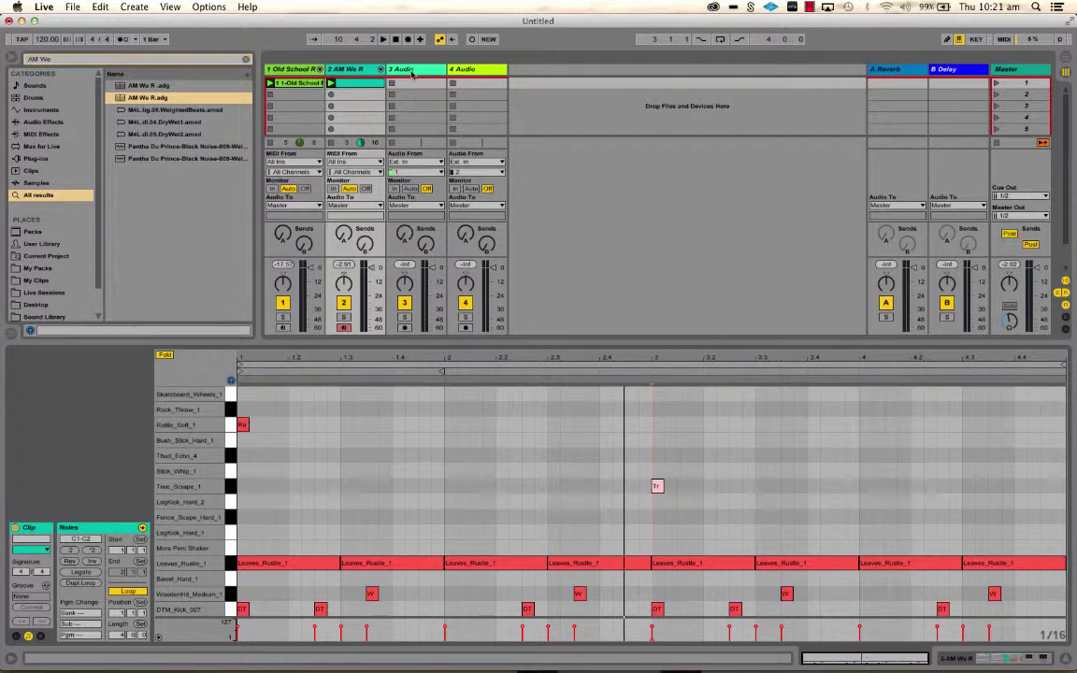
click(412, 73)
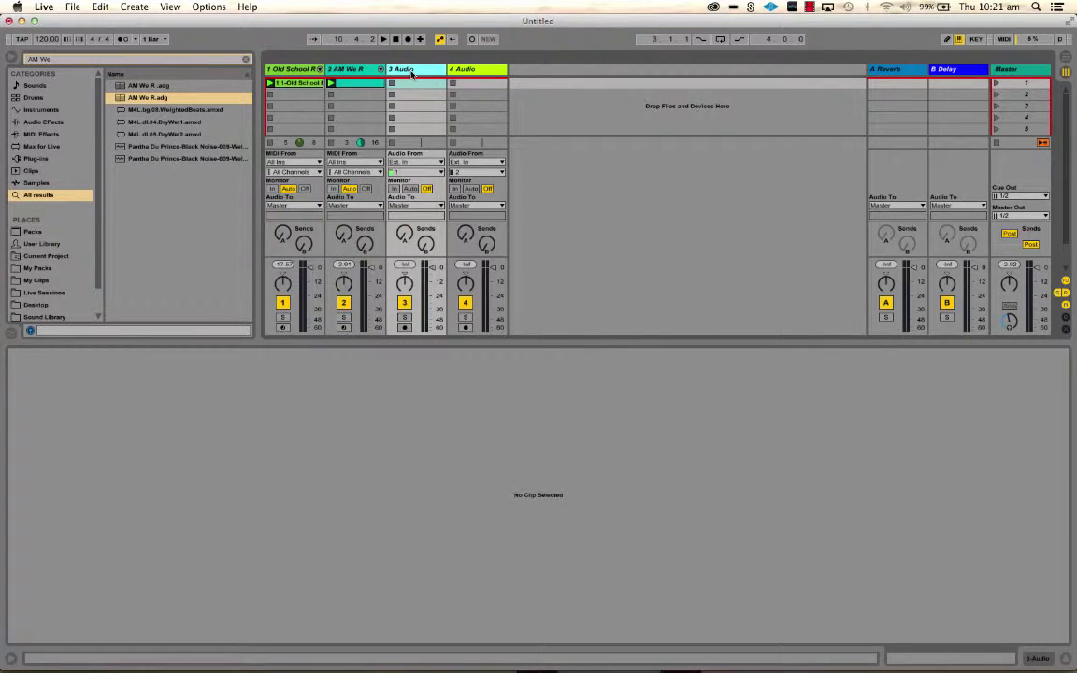
Arm track 3, start playback, and record a new clip into its first slot
drag(477, 341, 411, 498)
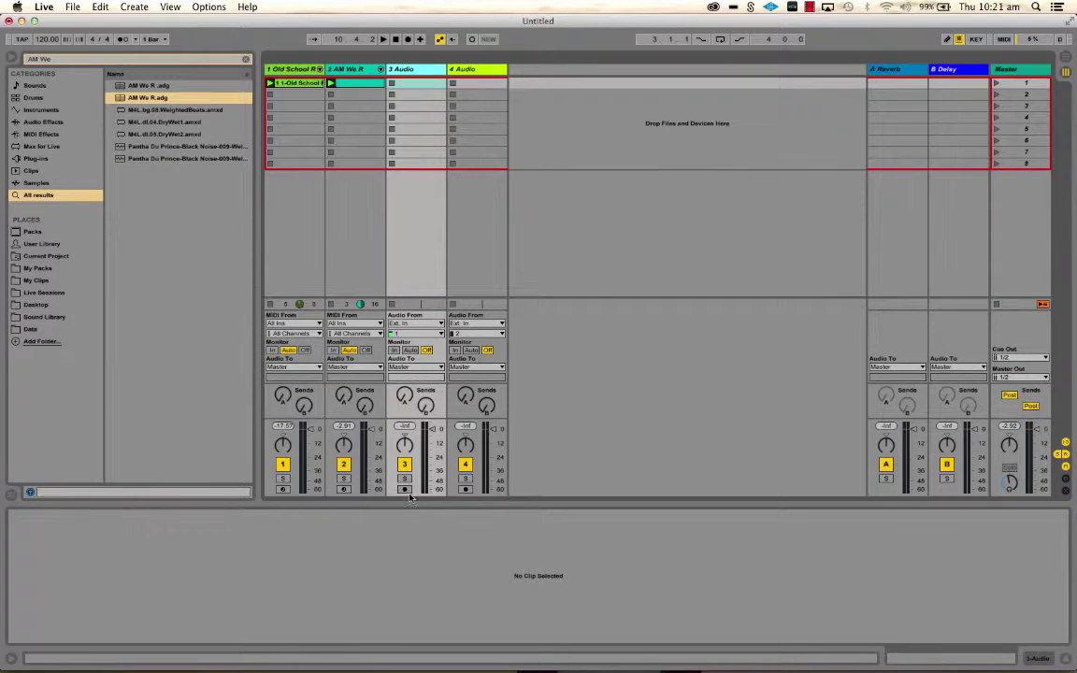
click(405, 489)
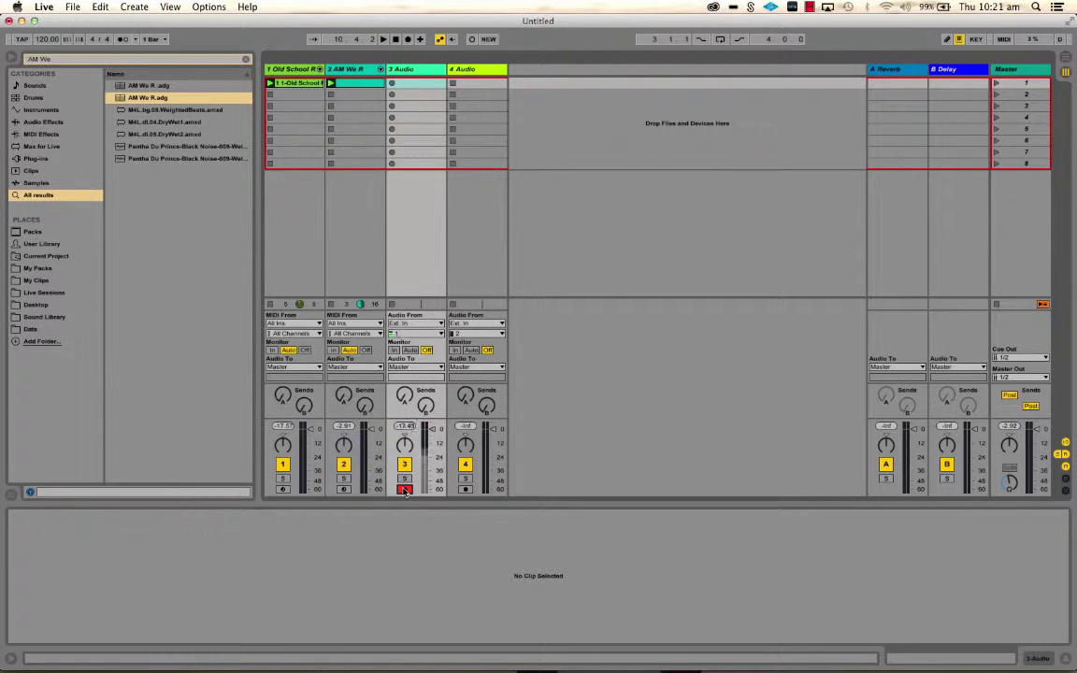
key(space)
click(392, 85)
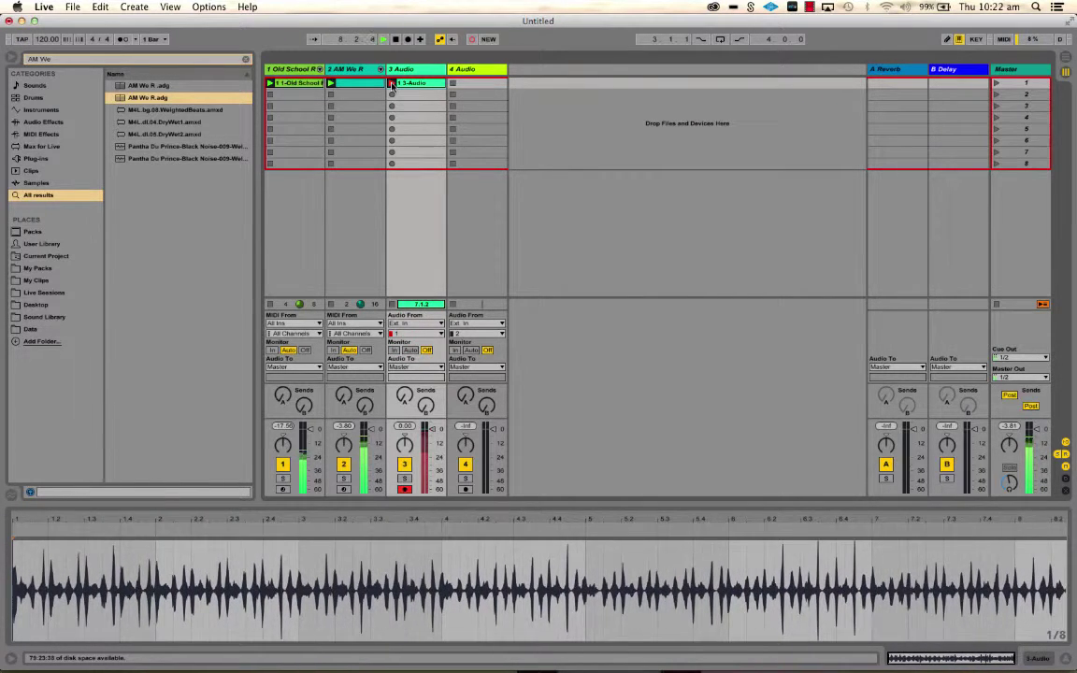
Stop recording, loop the clip from bar 4 to 8, and set track 3 near -5 dB
click(391, 84)
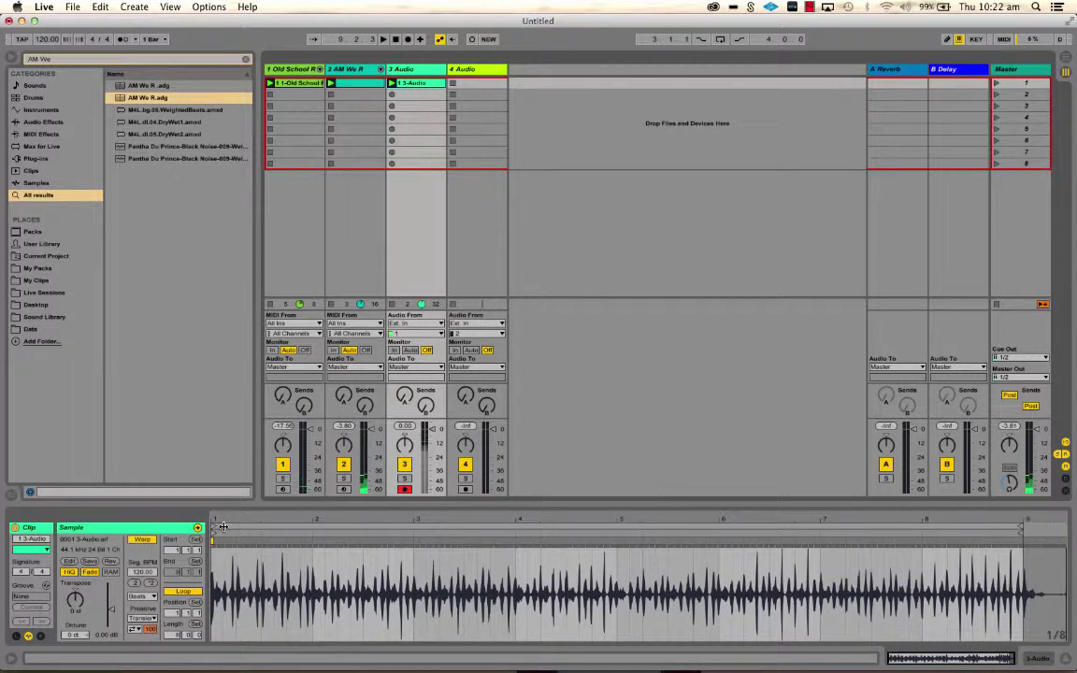
mouse_move(225, 520)
mouse_down()
mouse_move(225, 405)
mouse_move(329, 418)
mouse_up()
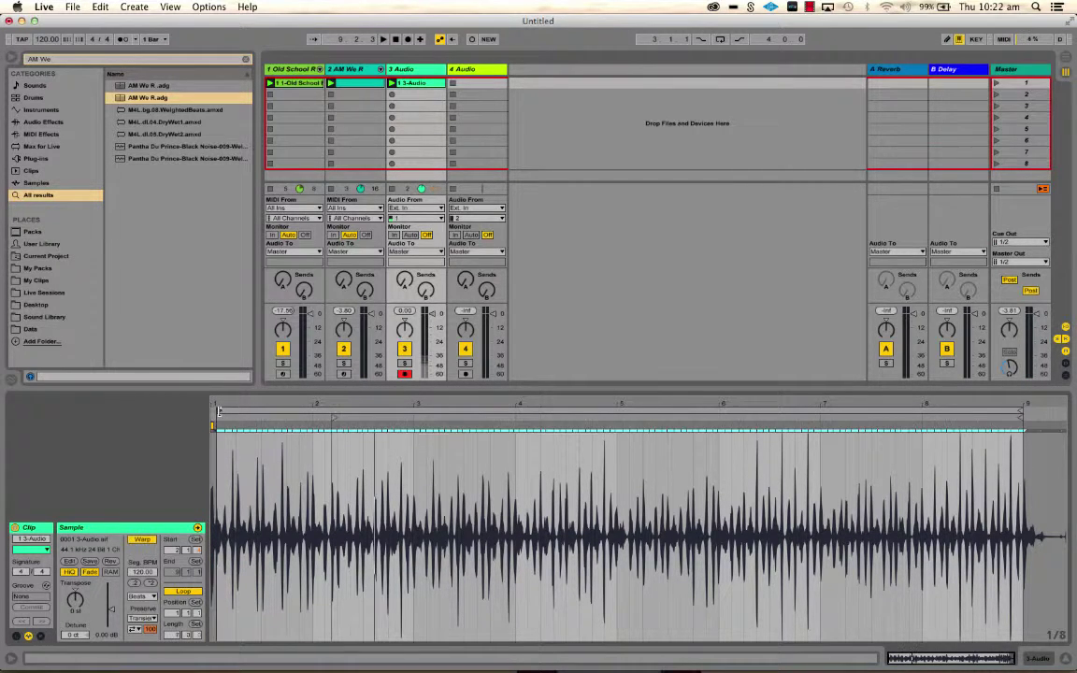
mouse_move(334, 418)
mouse_down()
mouse_move(214, 417)
mouse_move(516, 412)
mouse_up()
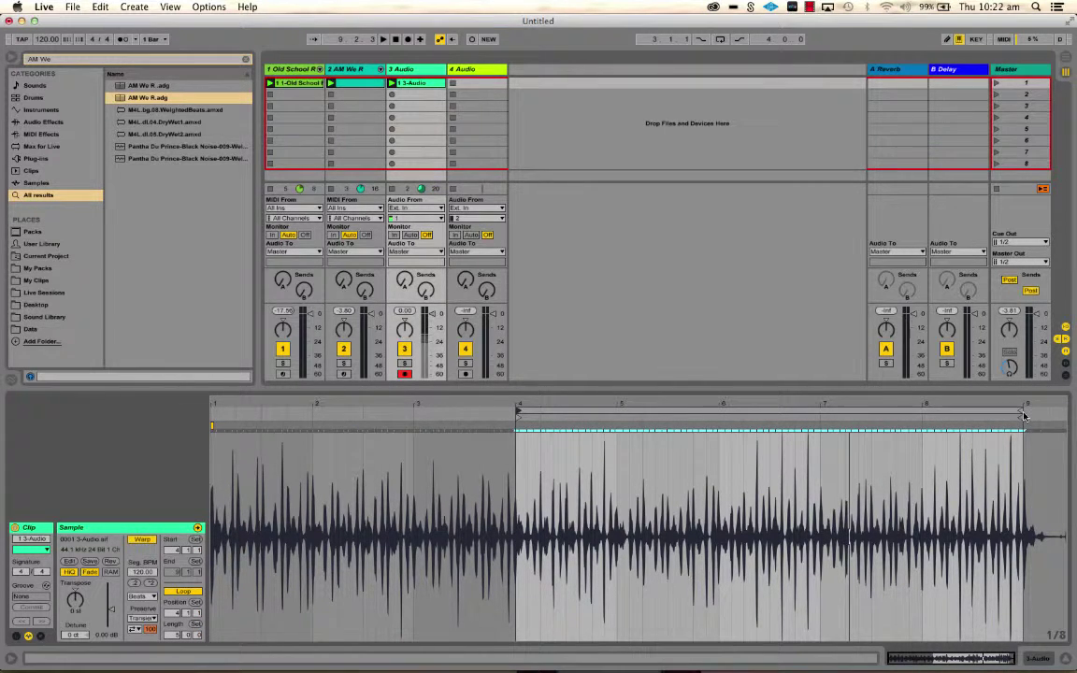
drag(1020, 412, 921, 418)
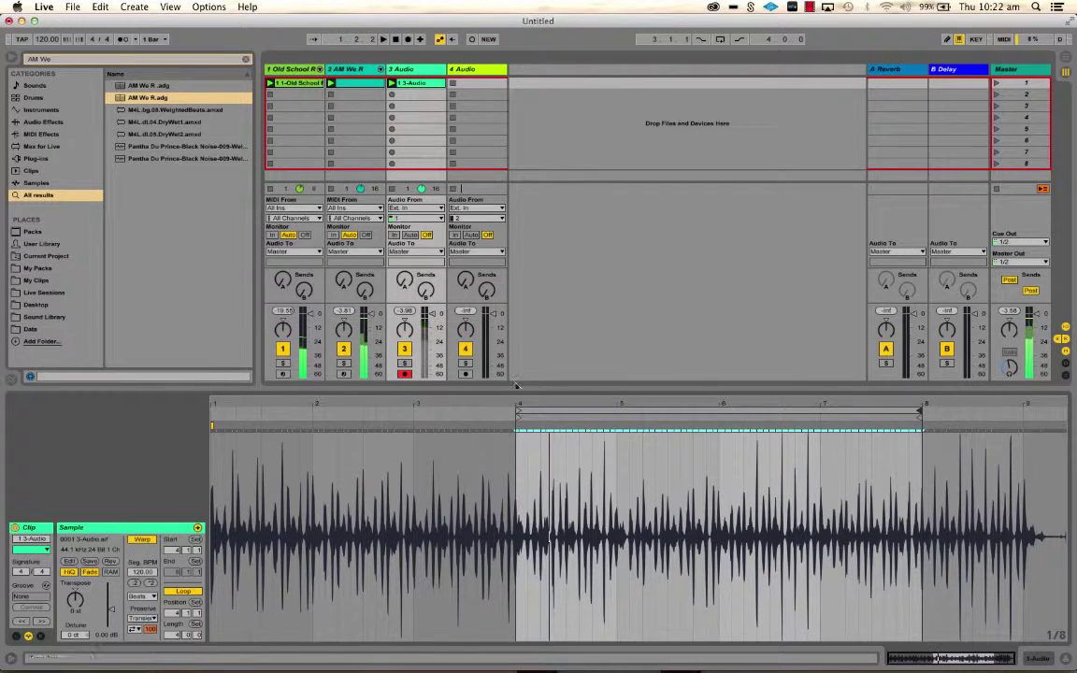
mouse_move(432, 313)
mouse_down()
mouse_move(433, 342)
mouse_move(432, 329)
mouse_up()
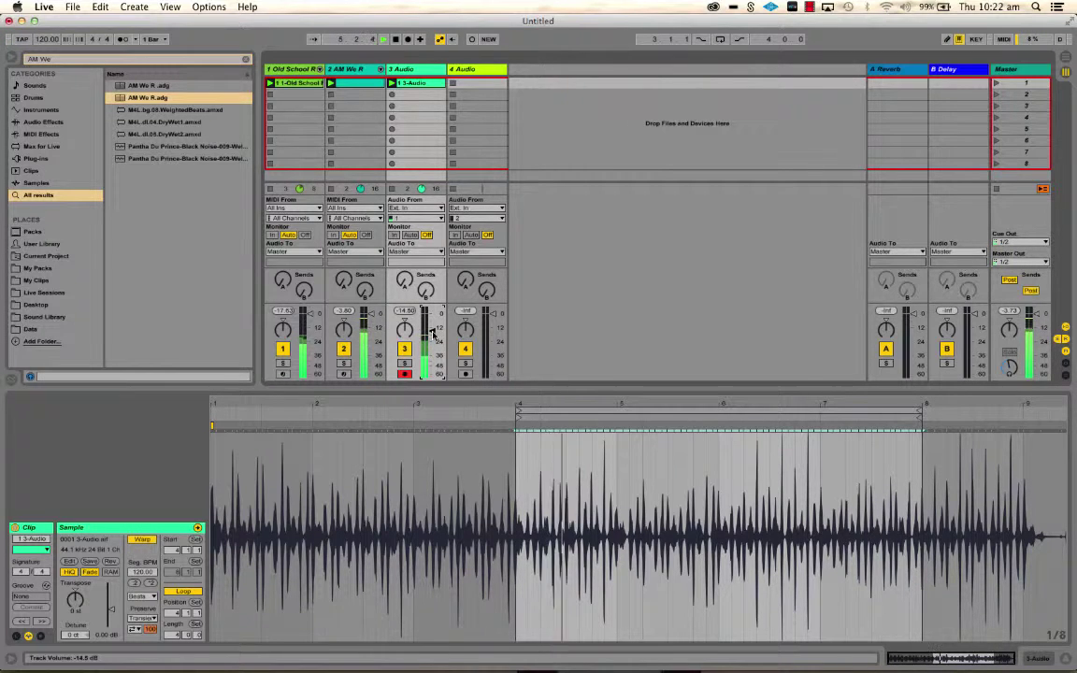
drag(432, 332, 432, 327)
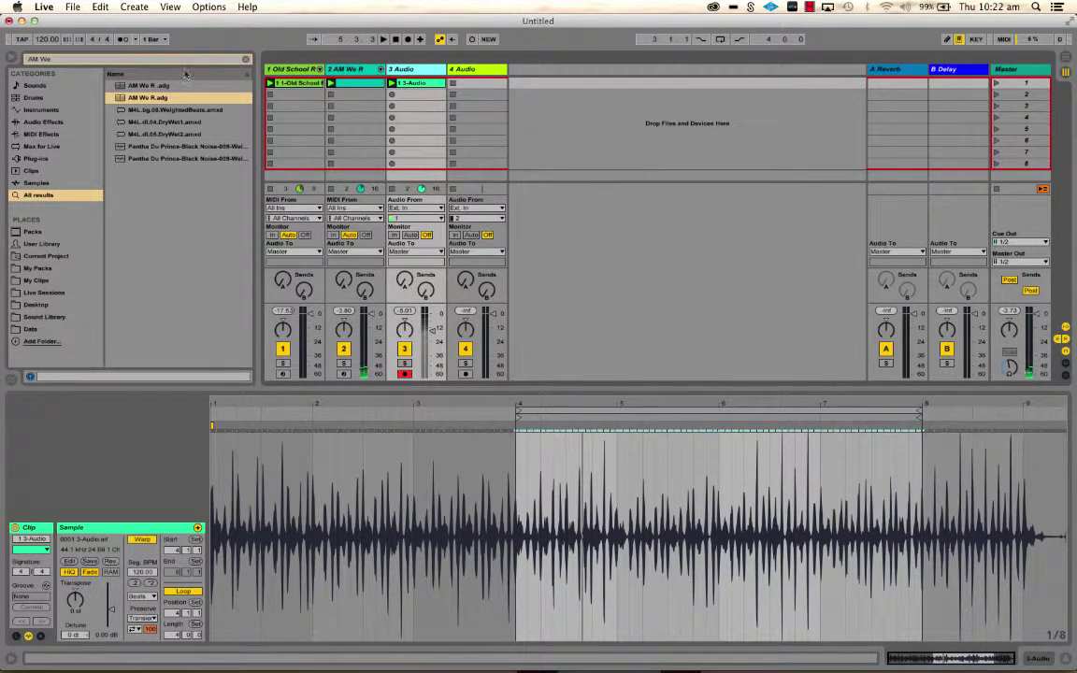
Browse Audio Effects, expand the Chorus presets, and select Slow Pan.adv
click(89, 61)
text(A)
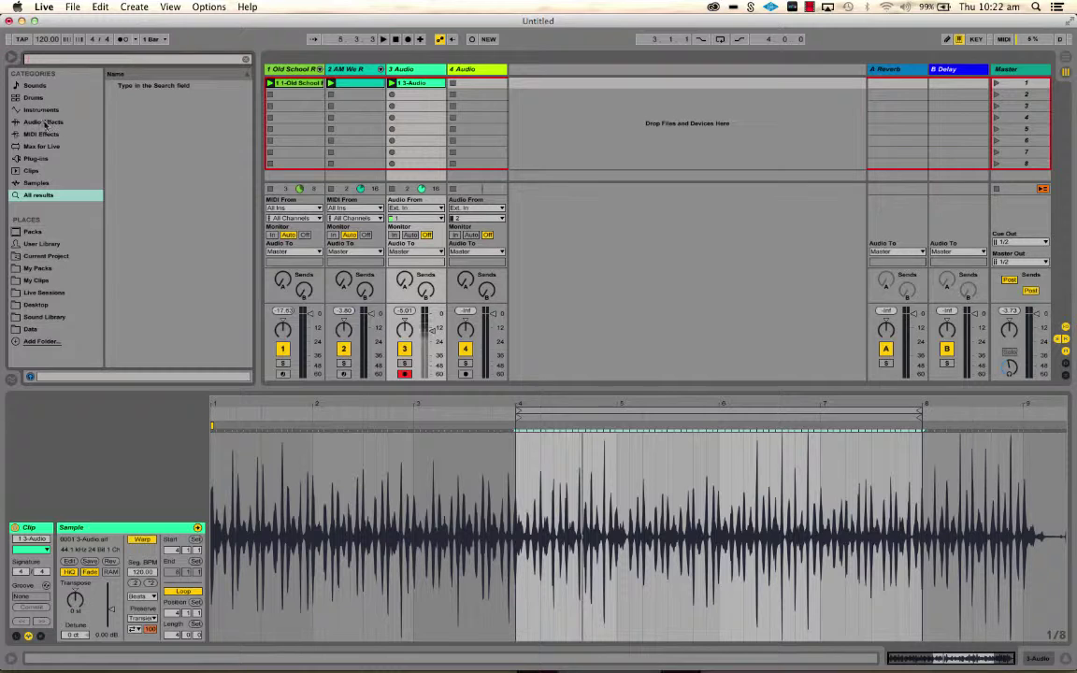
click(44, 122)
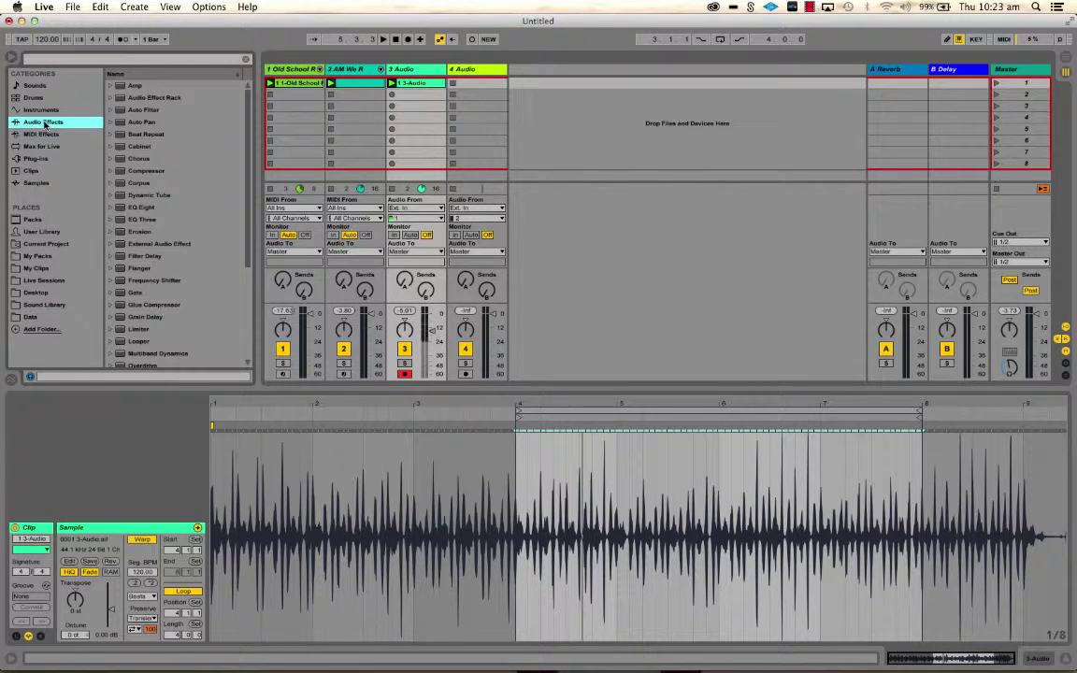
click(121, 159)
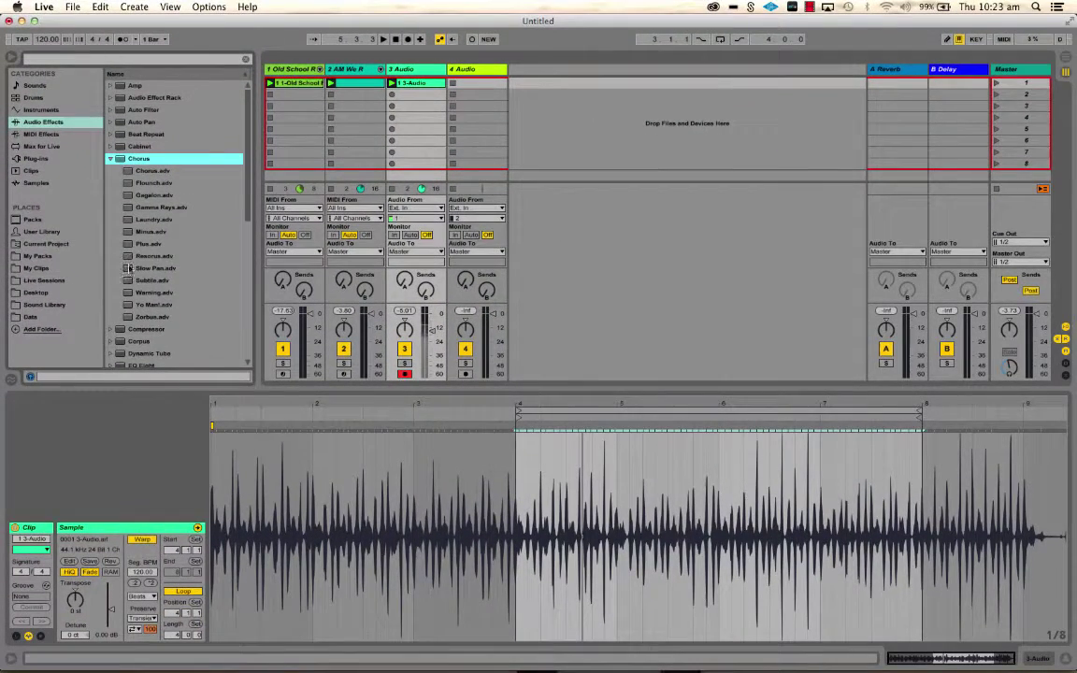
click(131, 268)
Load the Slow Pan chorus preset onto track 3 and start playback
click(415, 71)
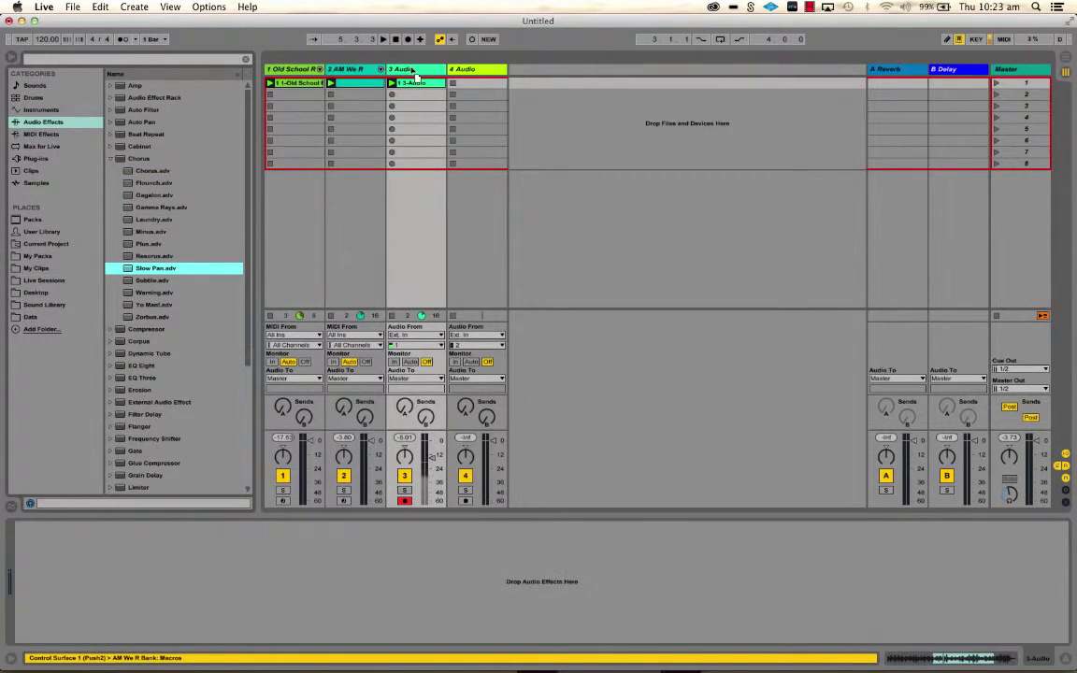
key(Return)
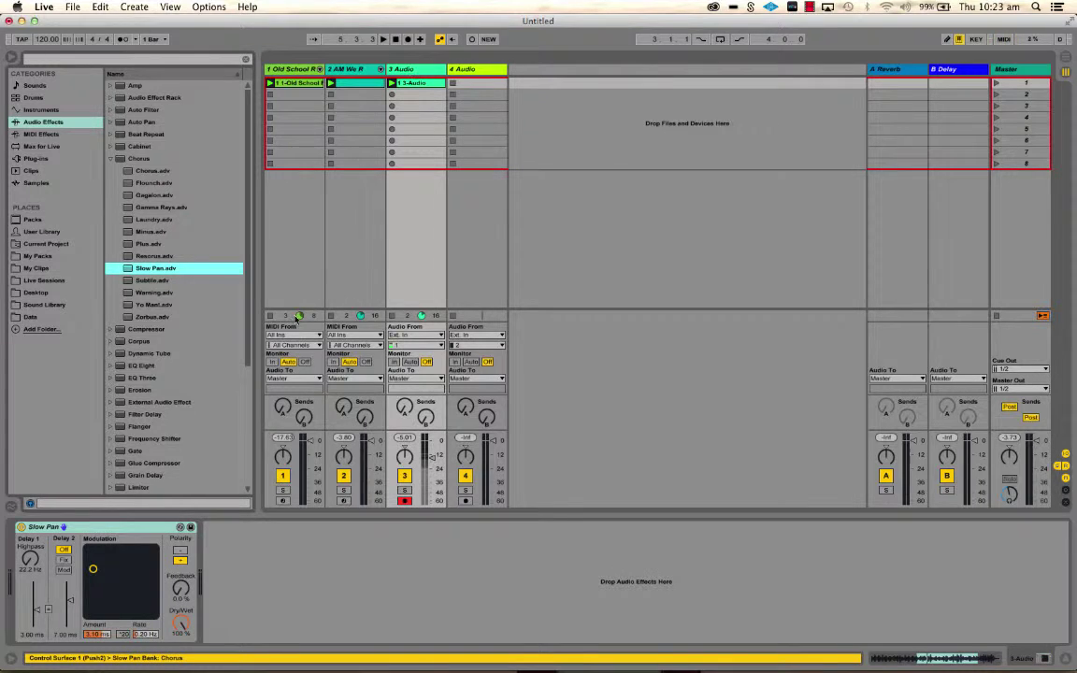
key(space)
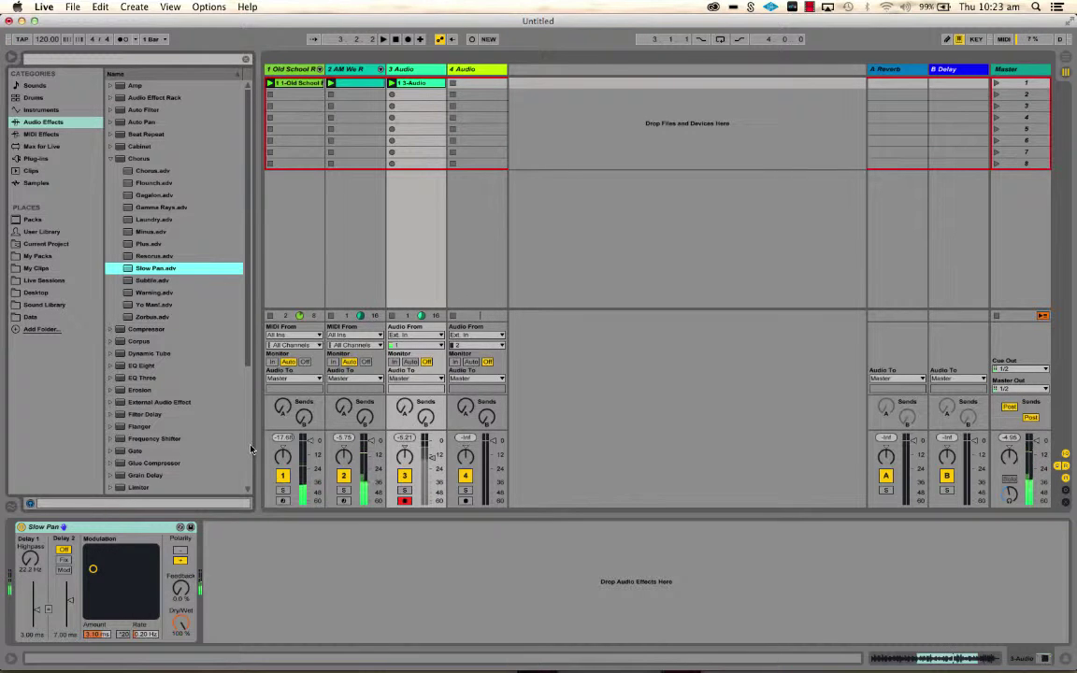
Bypass and restore Slow Pan, then expand the Auto Filter presets instead of Chorus
click(20, 527)
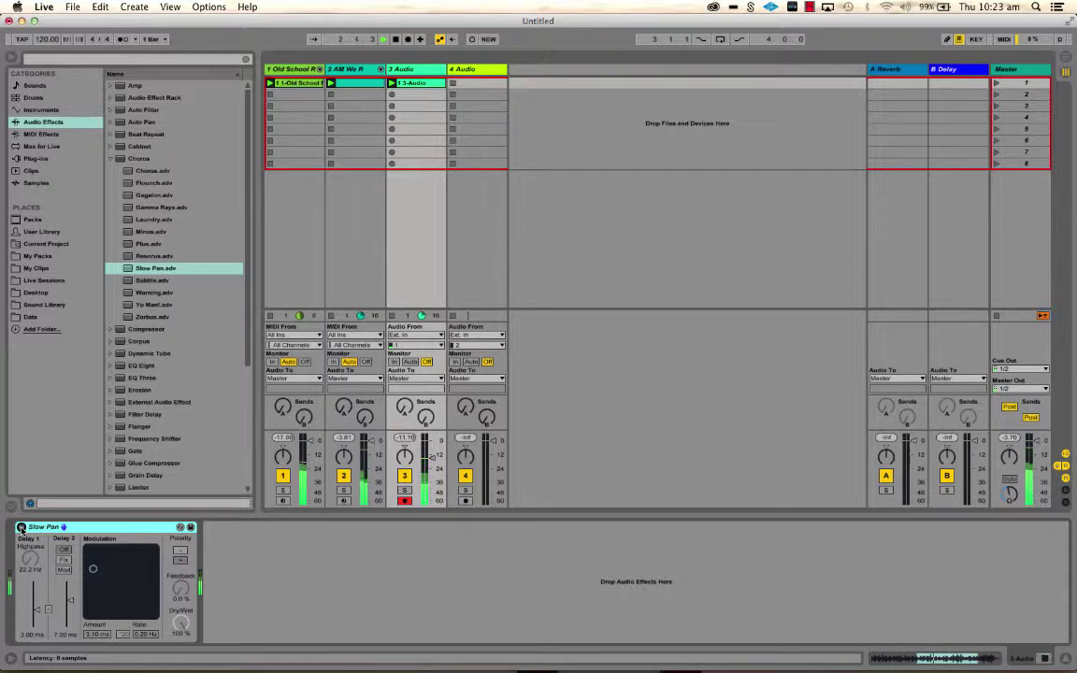
click(21, 527)
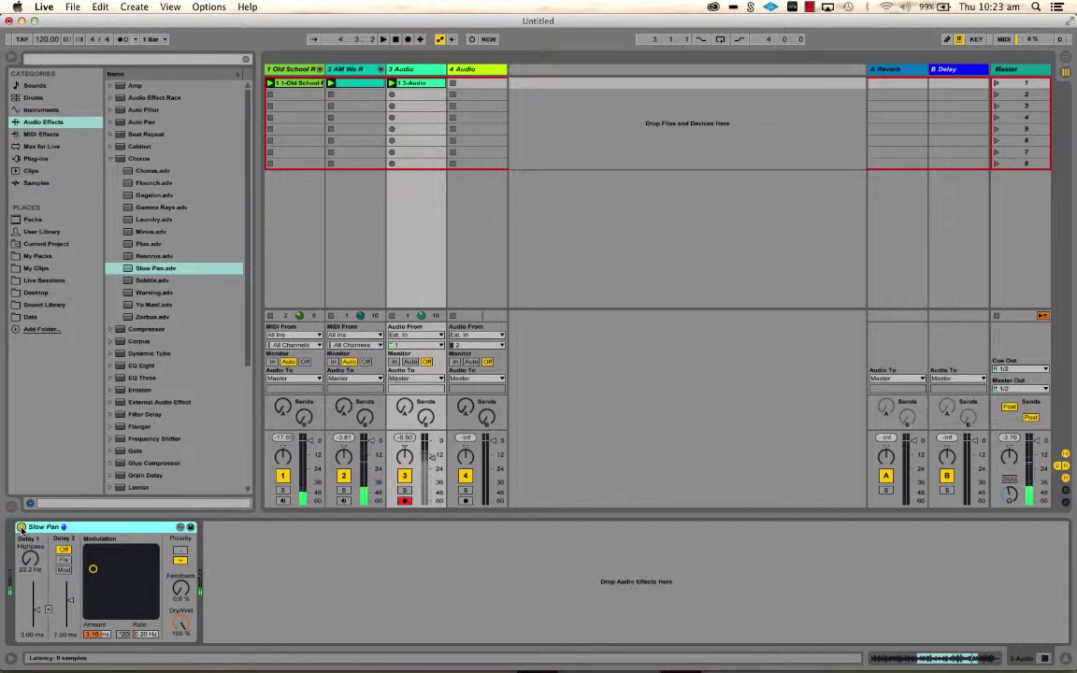
click(111, 160)
click(111, 110)
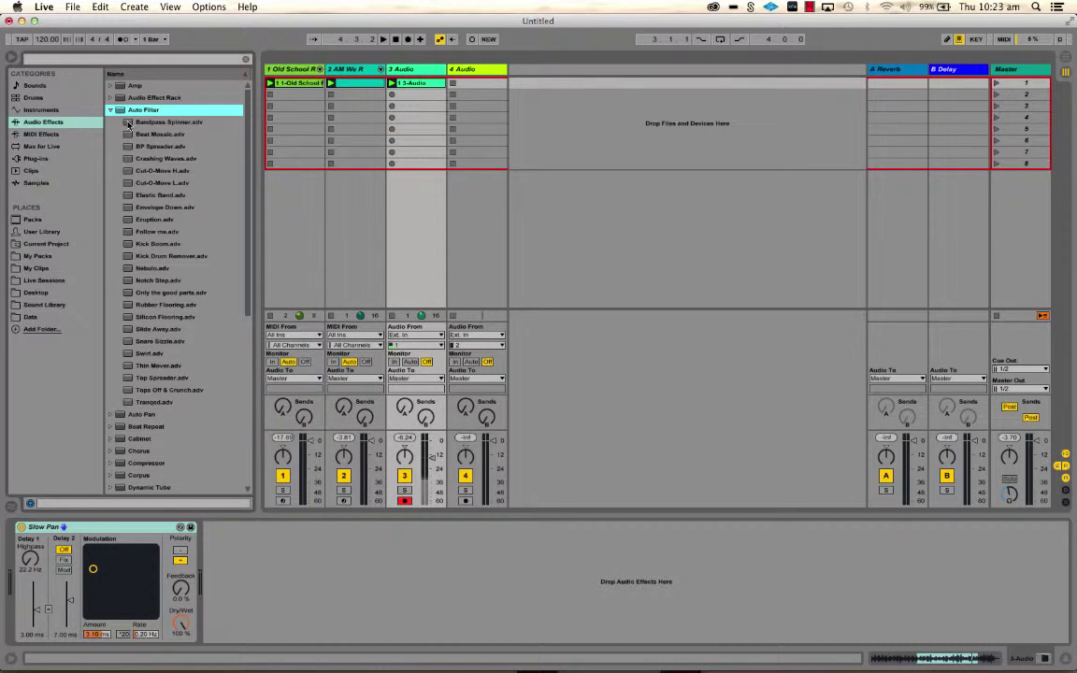
Add Bandpass Spinner after Slow Pan on track 3, then audition it soloed during playback
click(131, 123)
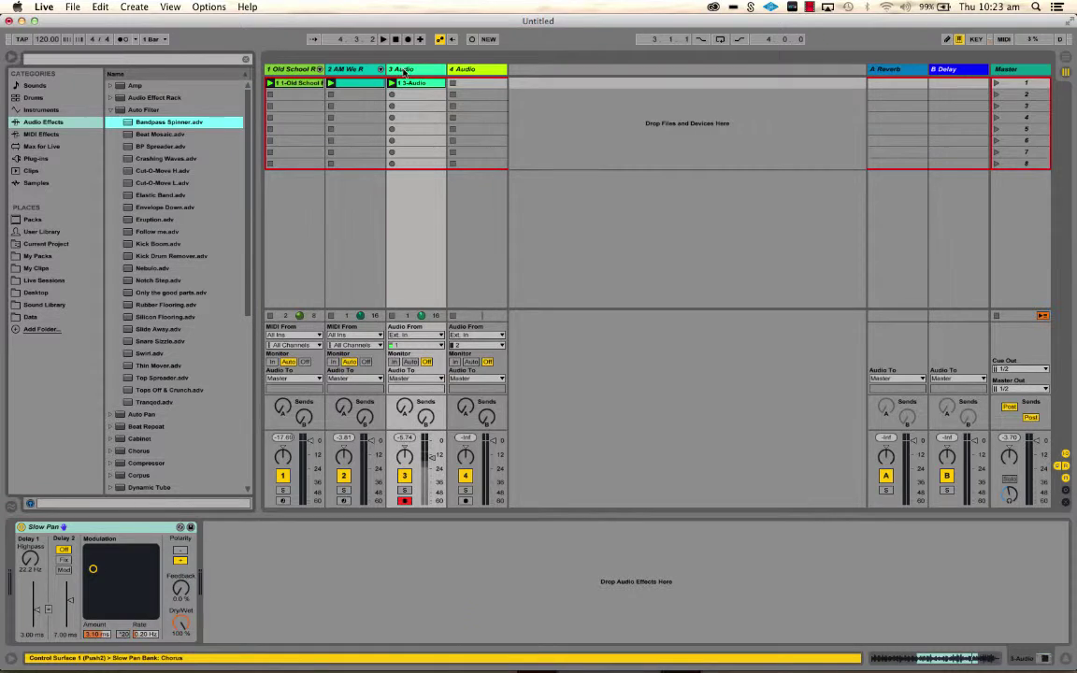
drag(405, 79, 407, 163)
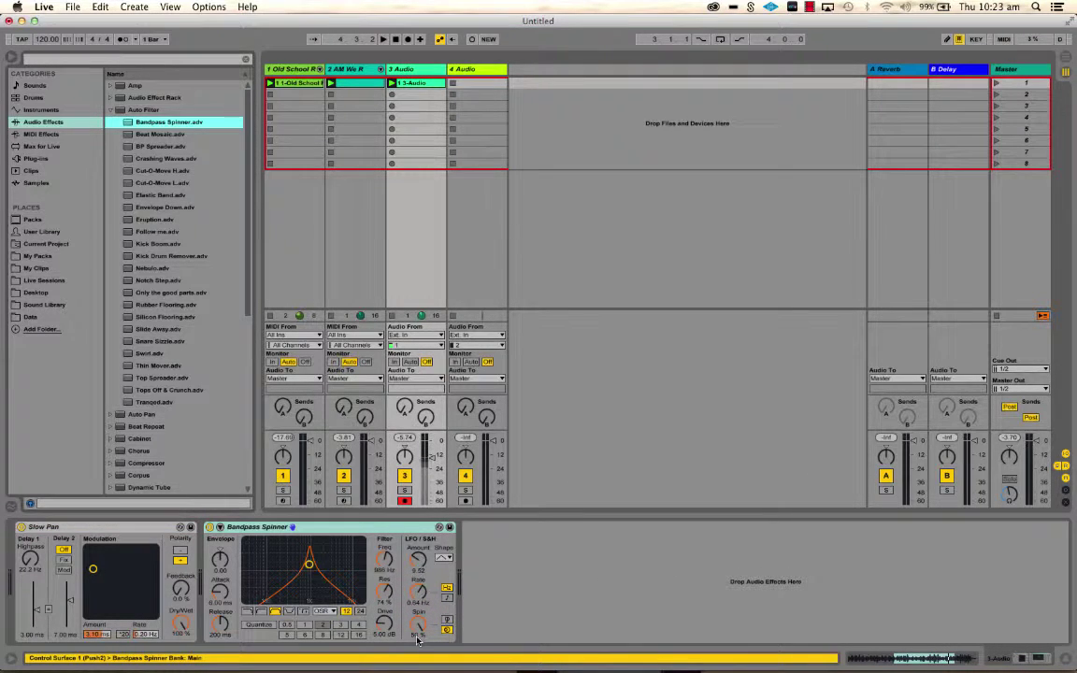
key(space)
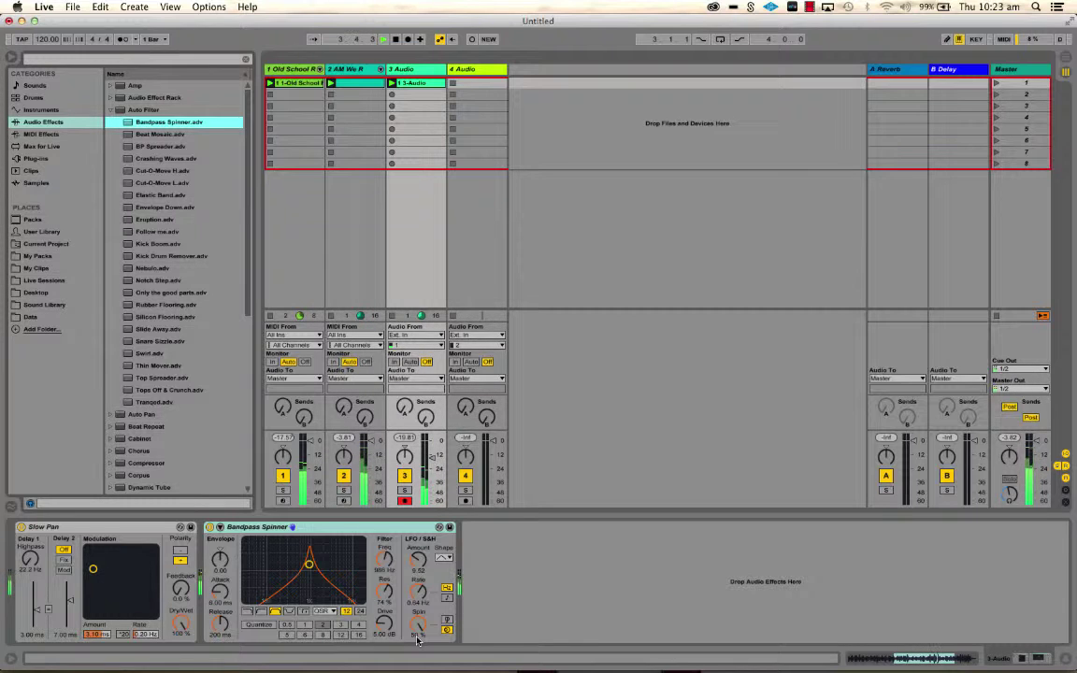
click(404, 490)
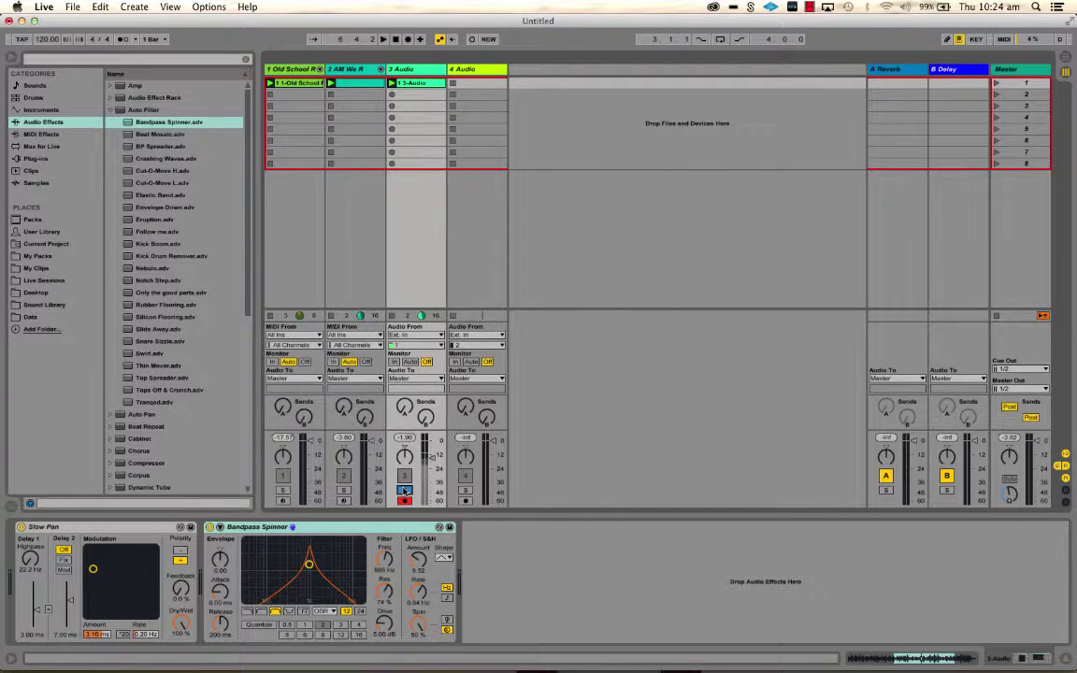
click(404, 490)
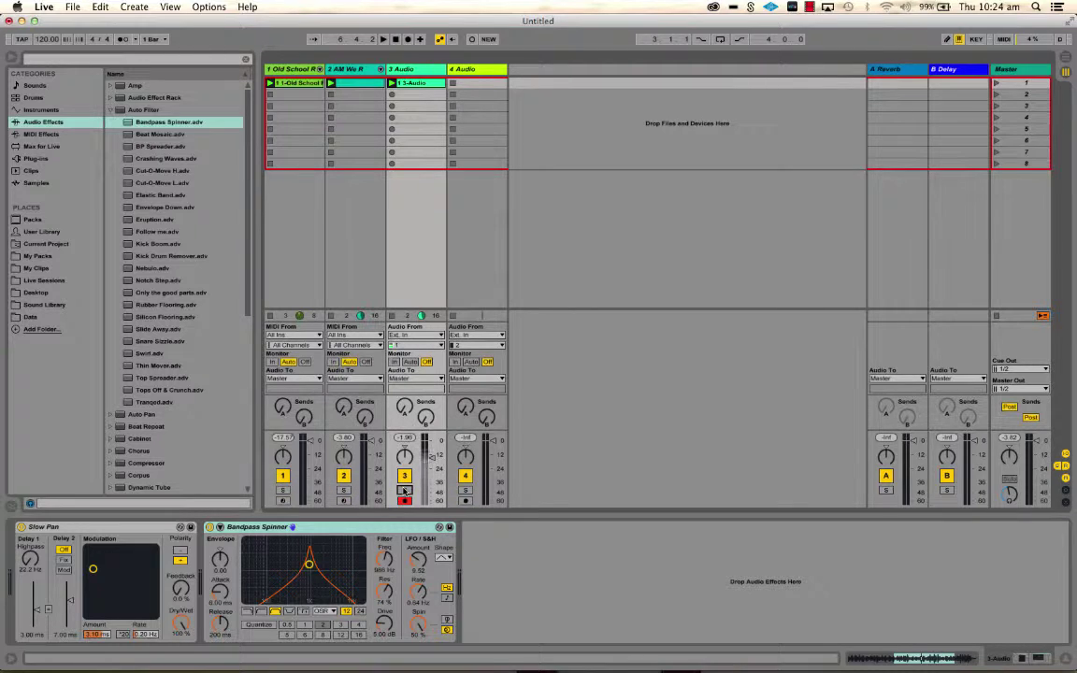
Rename track 3 to Shaker and track 4 to Sticks
key(Right)
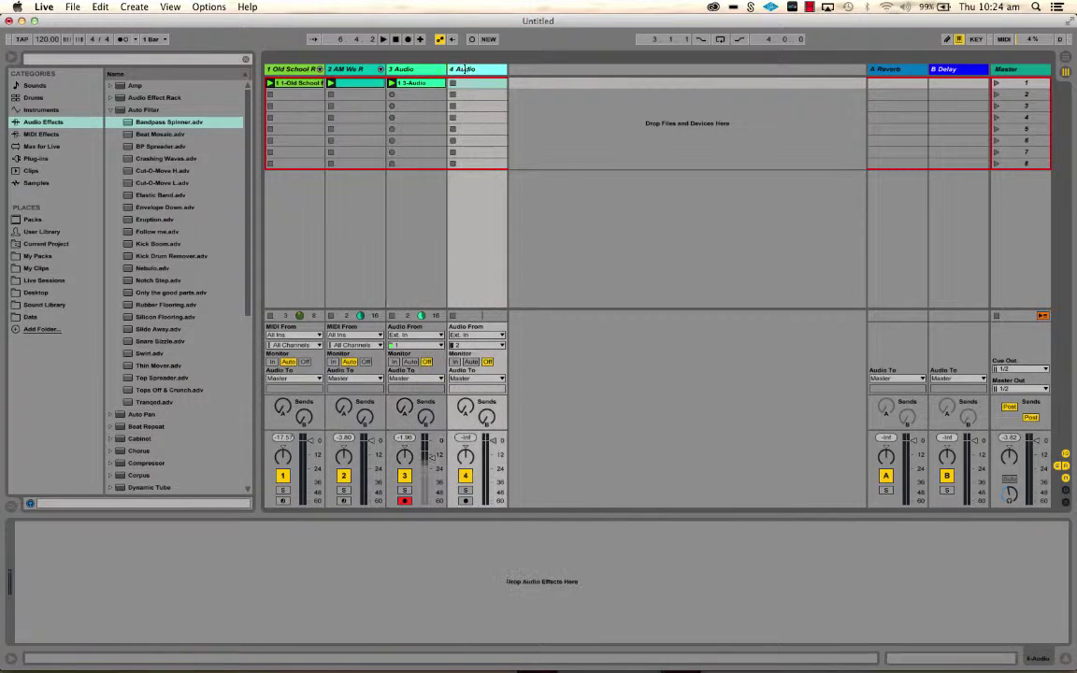
click(421, 71)
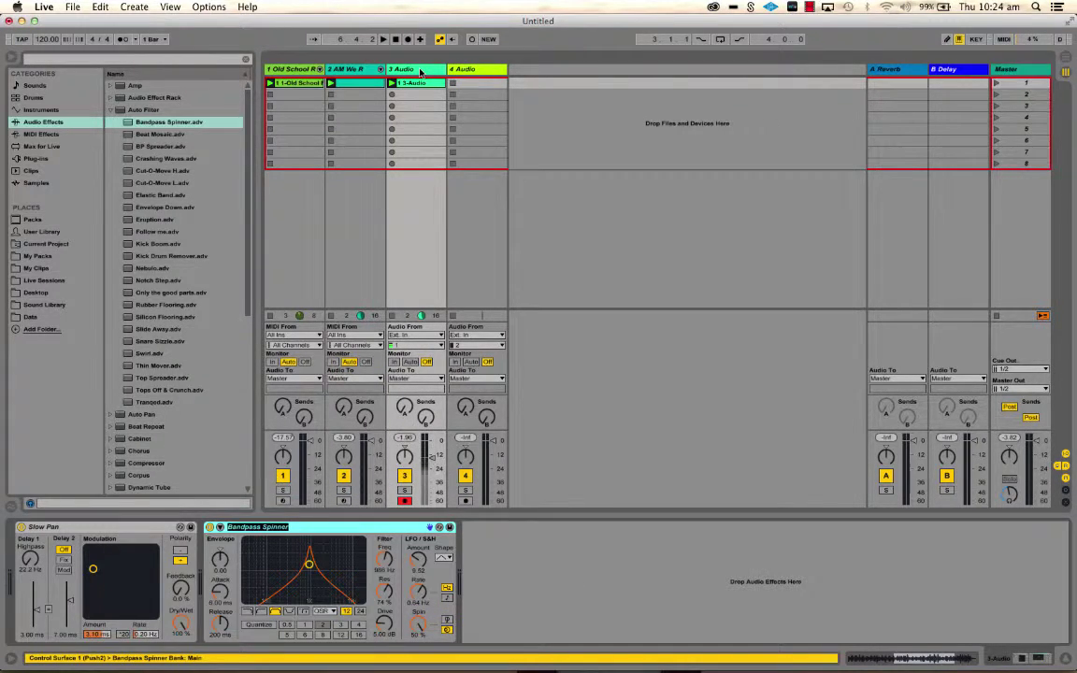
key(ctrl+r)
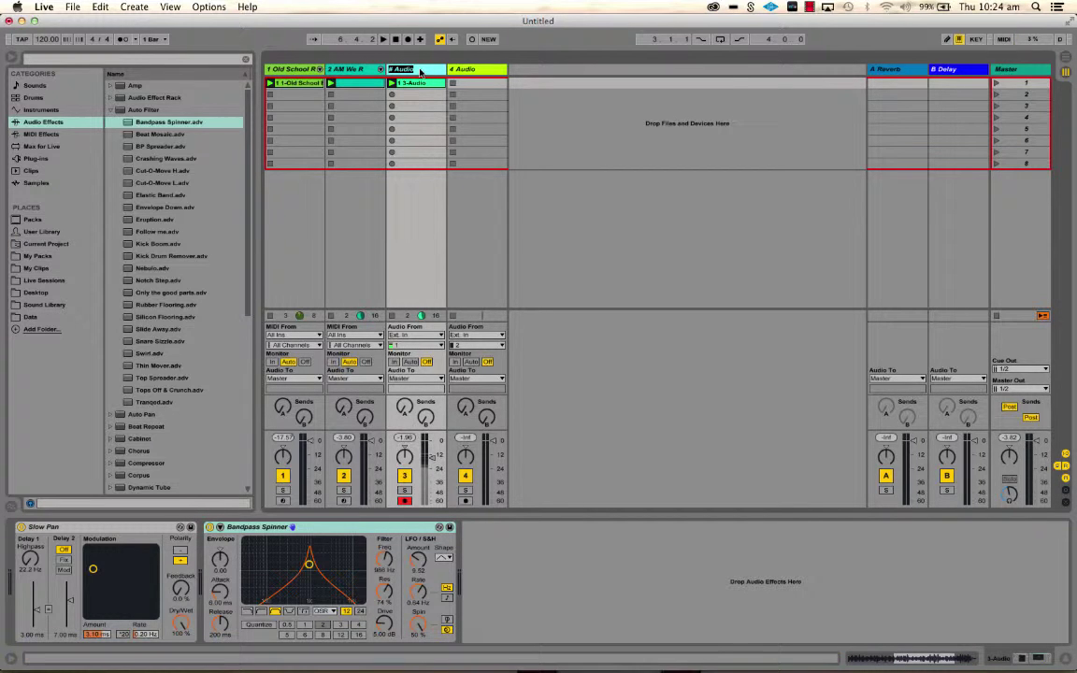
text(Shaker)
key(Return)
key(ctrl+r)
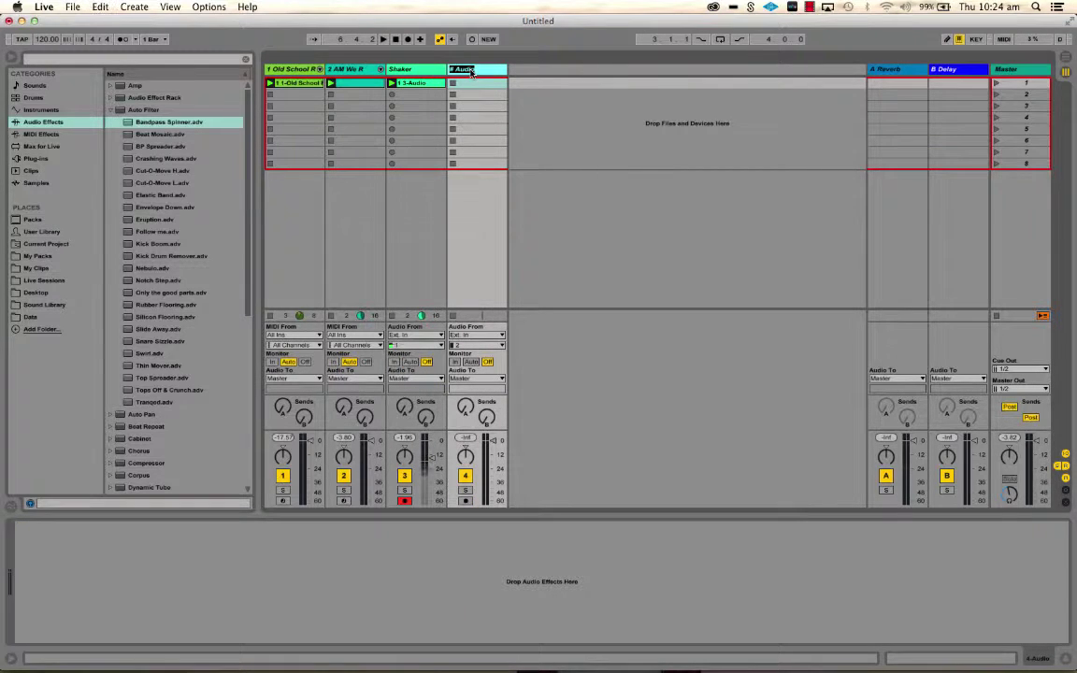
text(St)
text(icks)
key(Return)
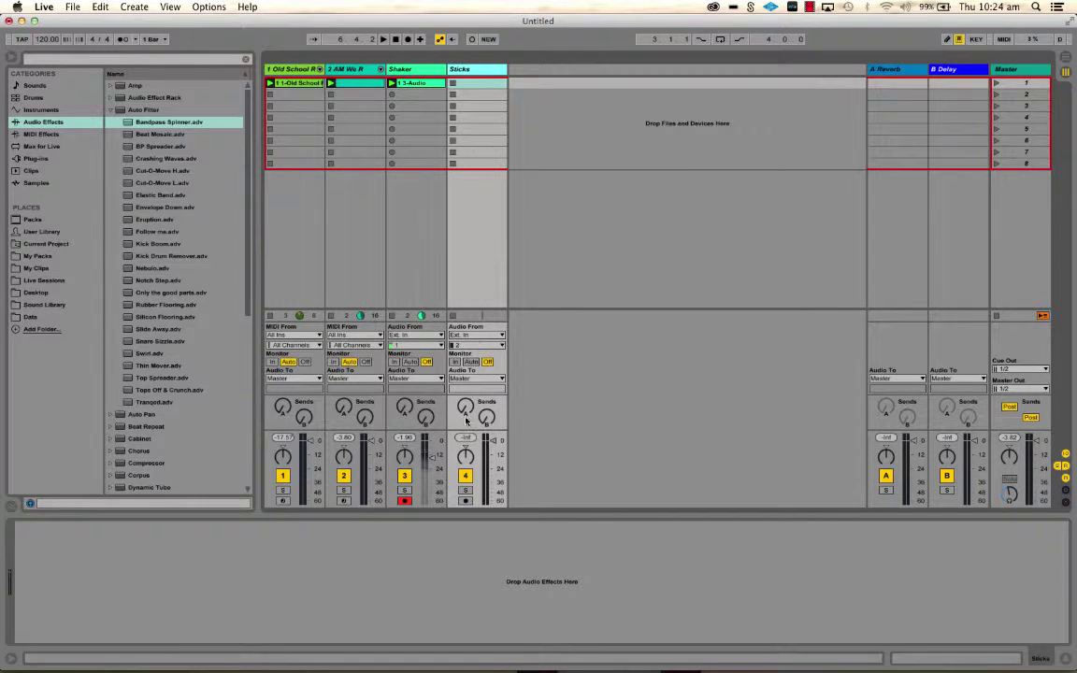
Arm the Sticks track and record a first clip into its first slot
click(465, 500)
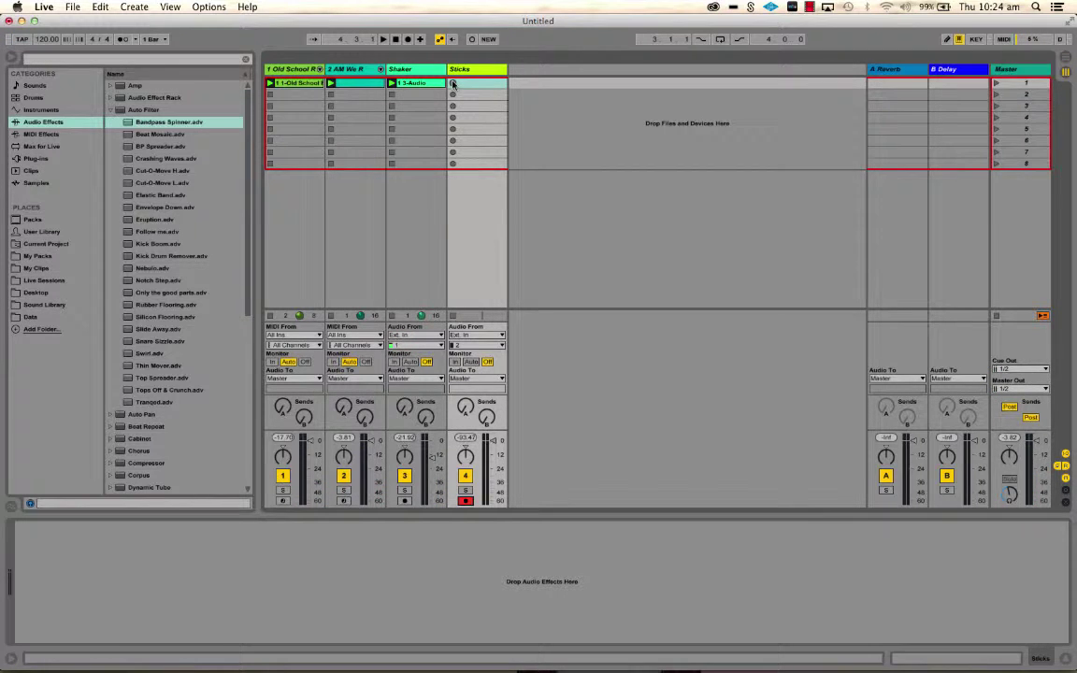
click(453, 83)
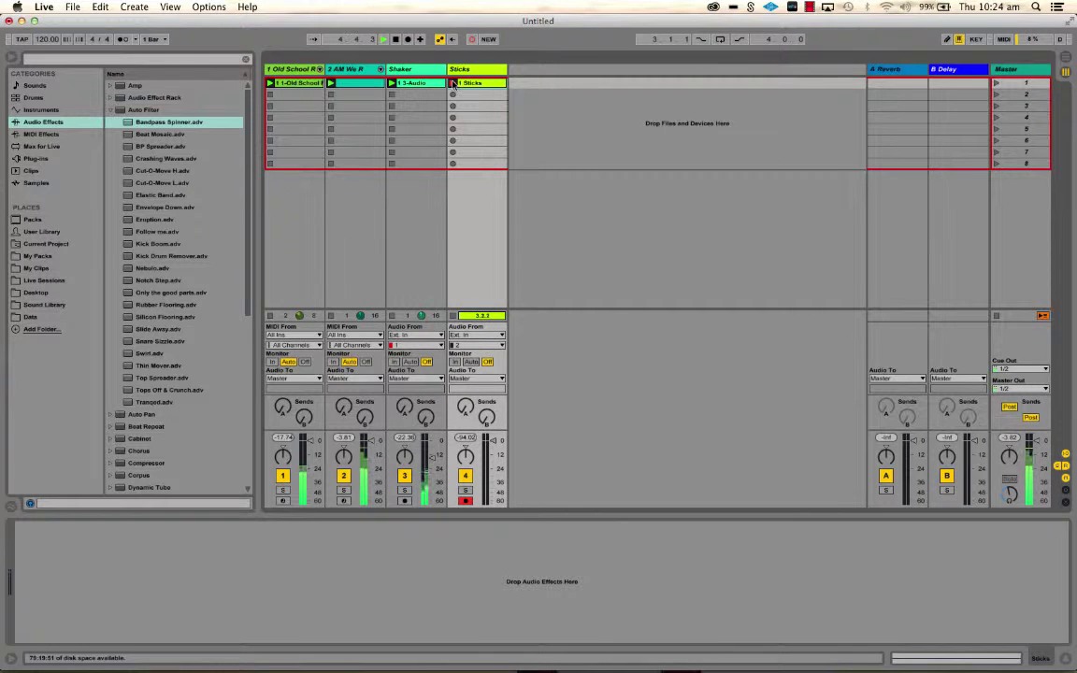
key(space)
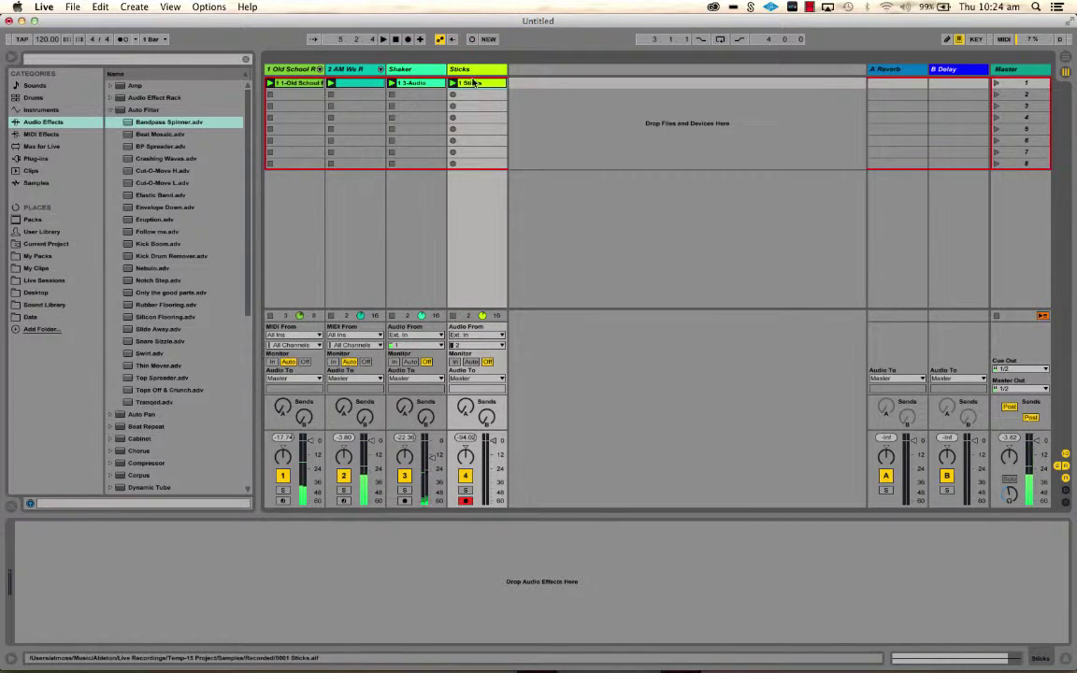
click(460, 84)
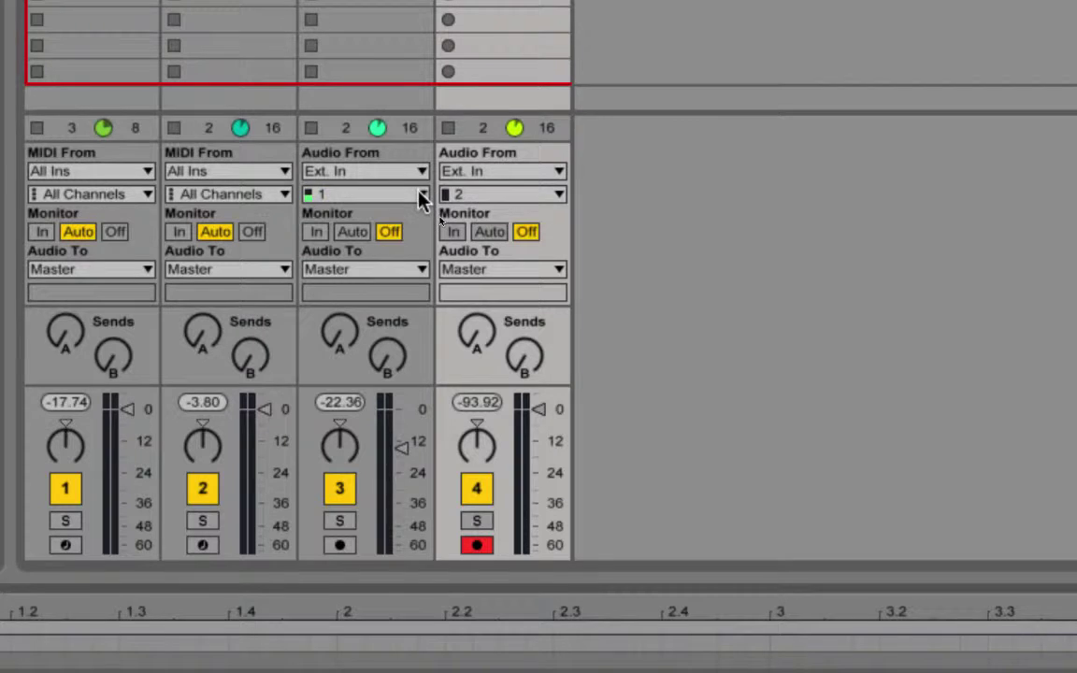
Set the Sticks input to channel 1, delete the first take, and record a new one
click(470, 198)
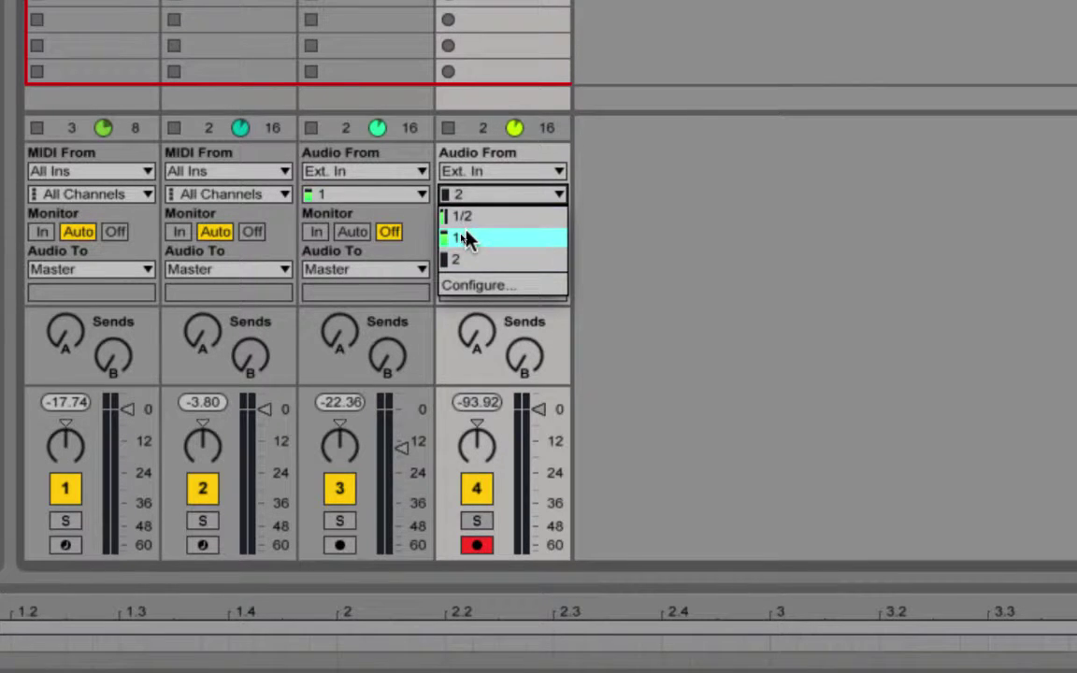
click(468, 238)
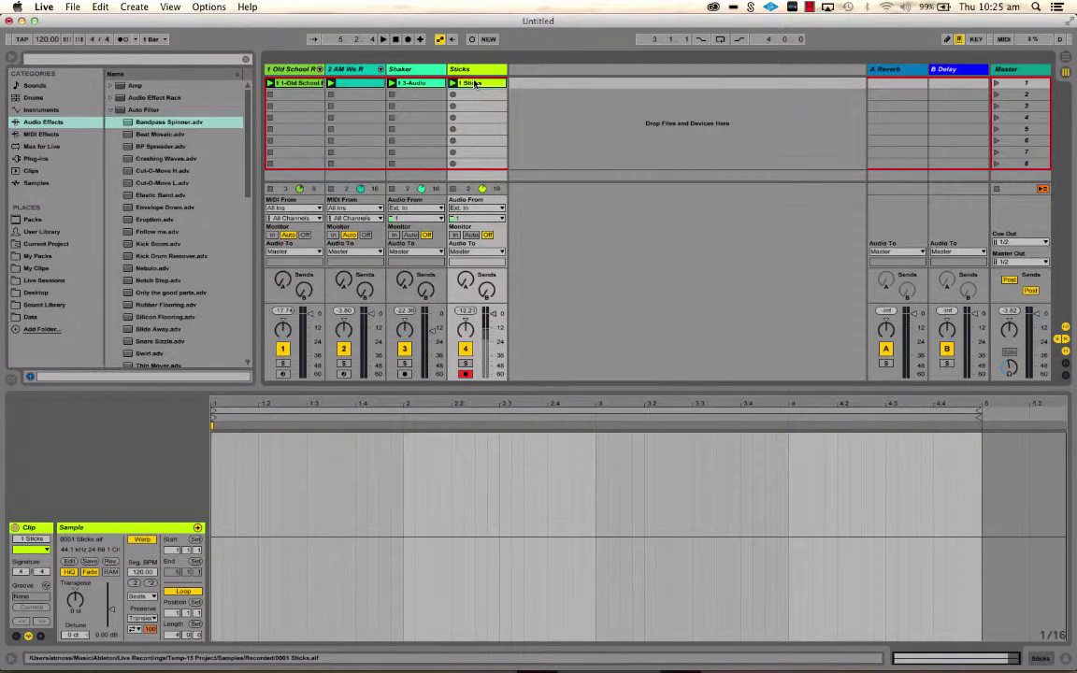
key(Delete)
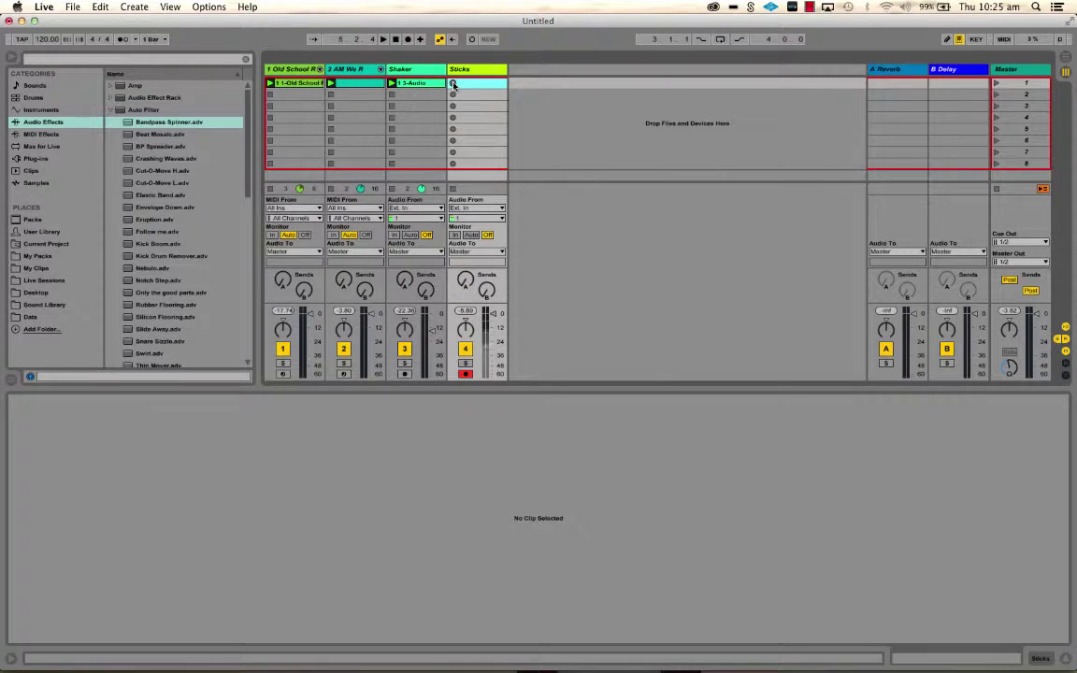
click(453, 84)
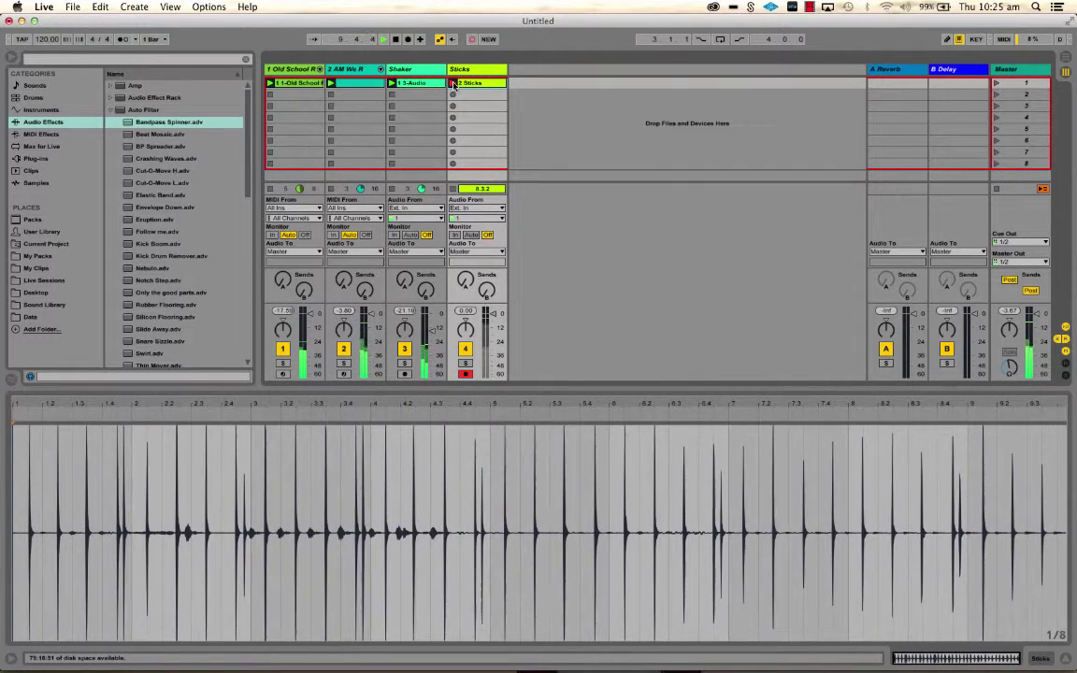
Stop the second Sticks take, move its loop to bars 7–11, and play it back
click(455, 84)
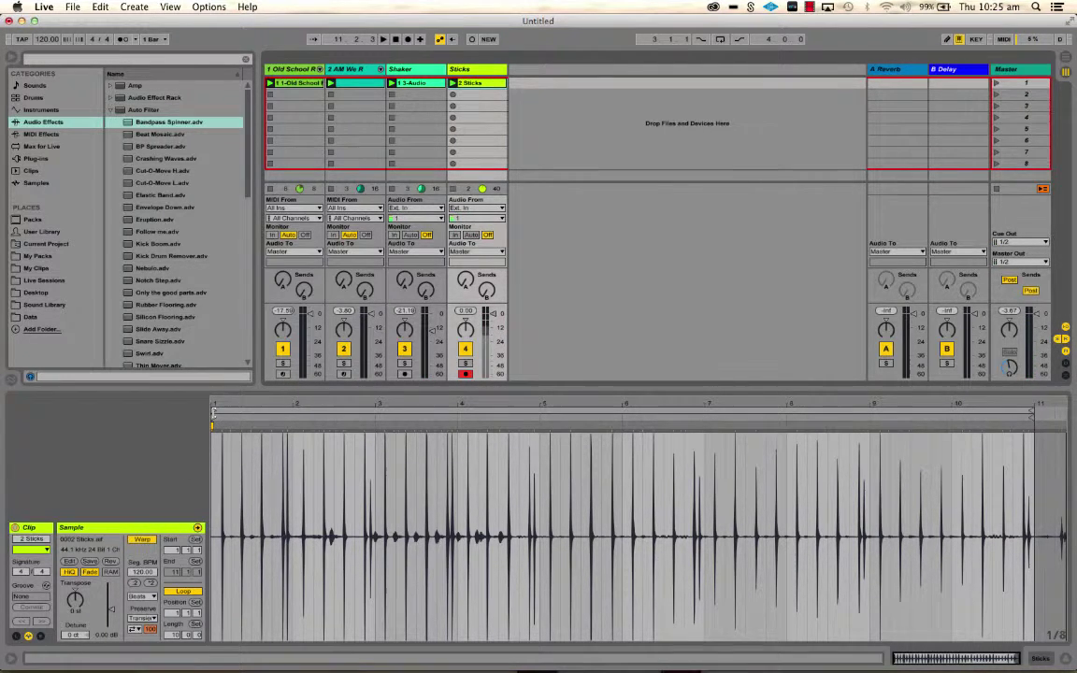
drag(214, 411, 707, 409)
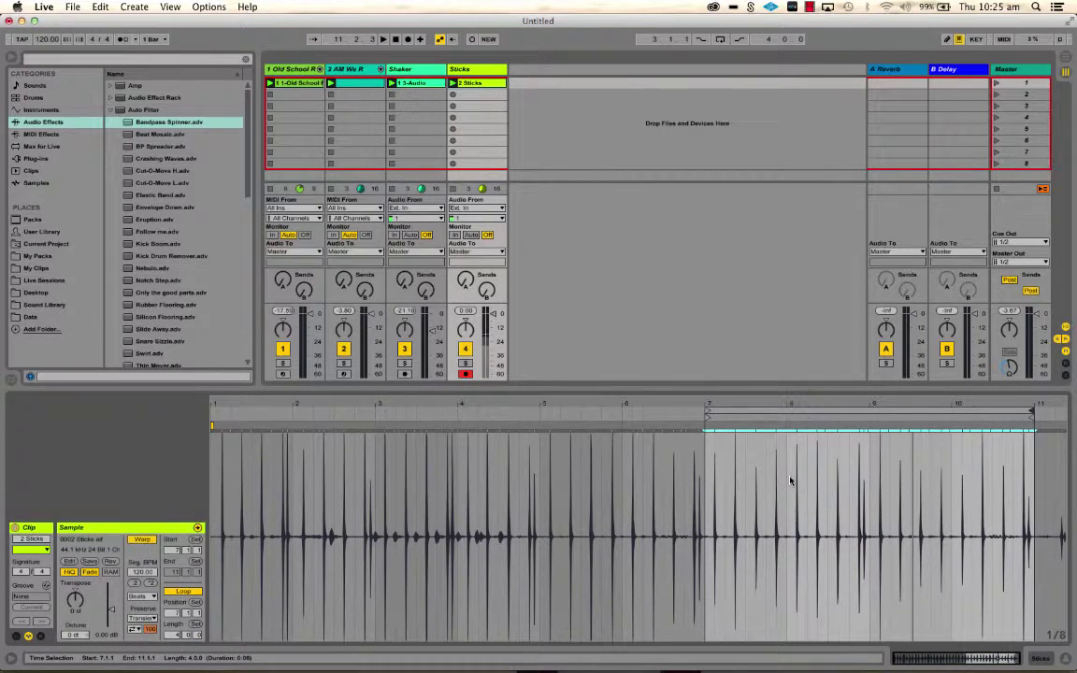
click(471, 235)
key(space)
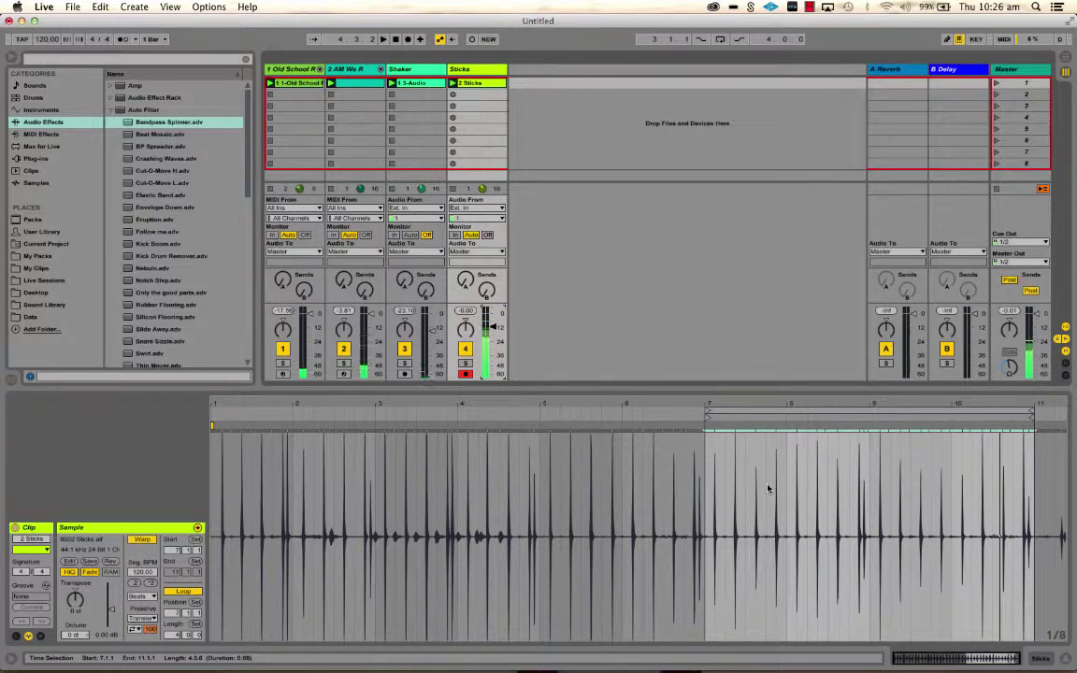
Turn Sticks monitoring off, disarm the track, and select bars 7–11 in the clip
click(488, 234)
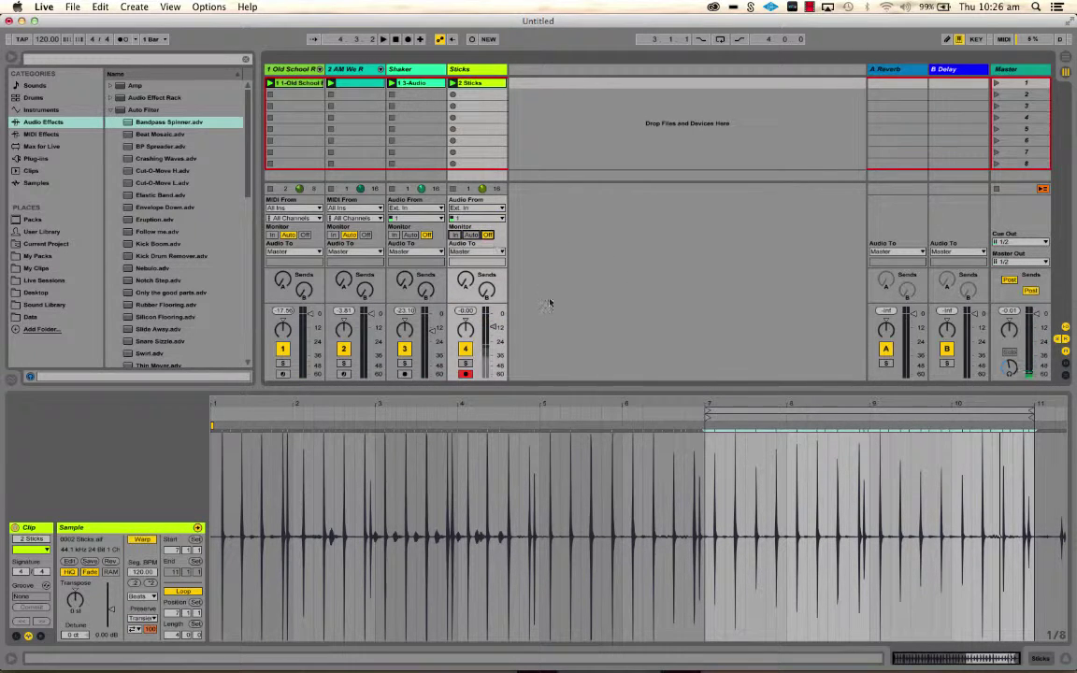
click(464, 374)
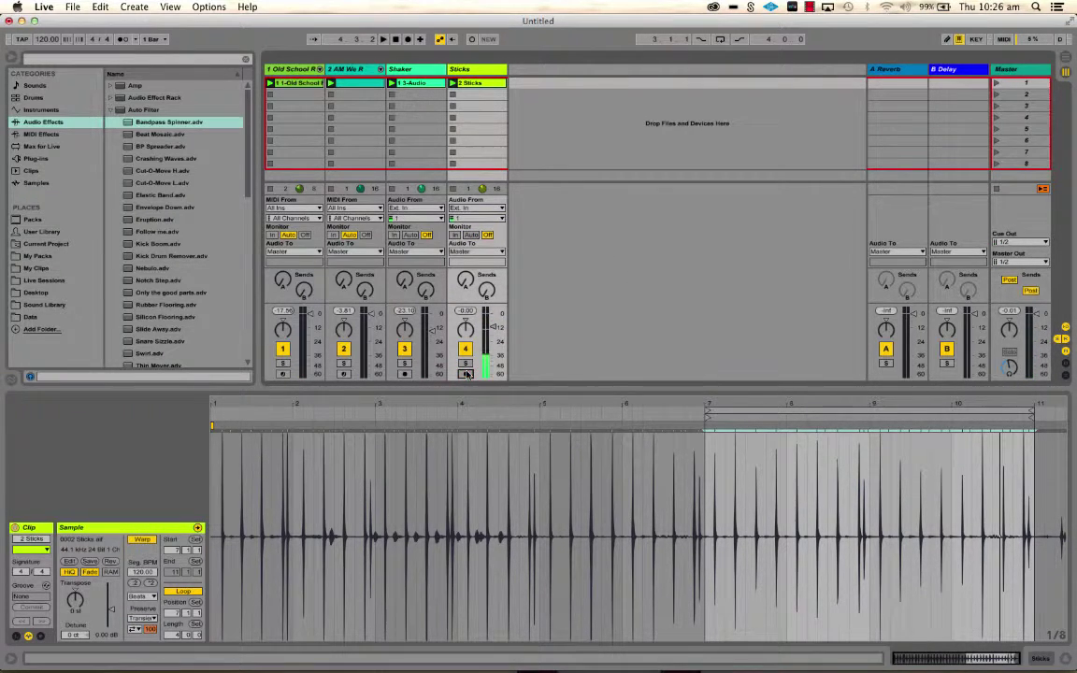
click(707, 411)
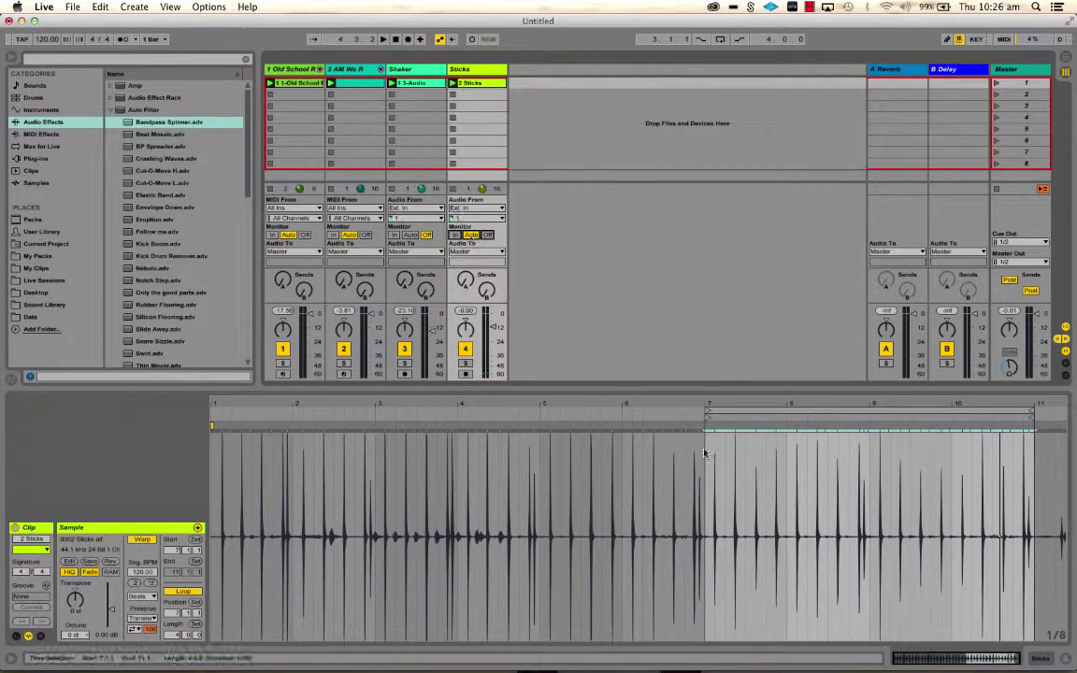
click(815, 493)
Crop the Sticks clip to bars 7–11, quantize it to 1/16 at 85%, and play
right_click(816, 494)
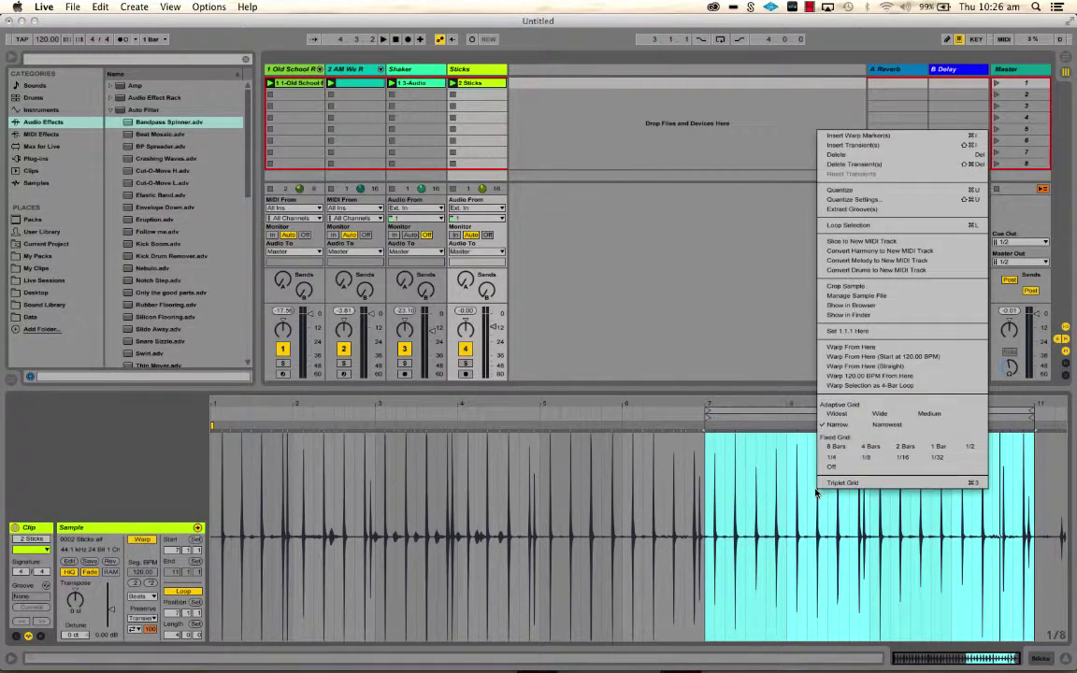
click(858, 287)
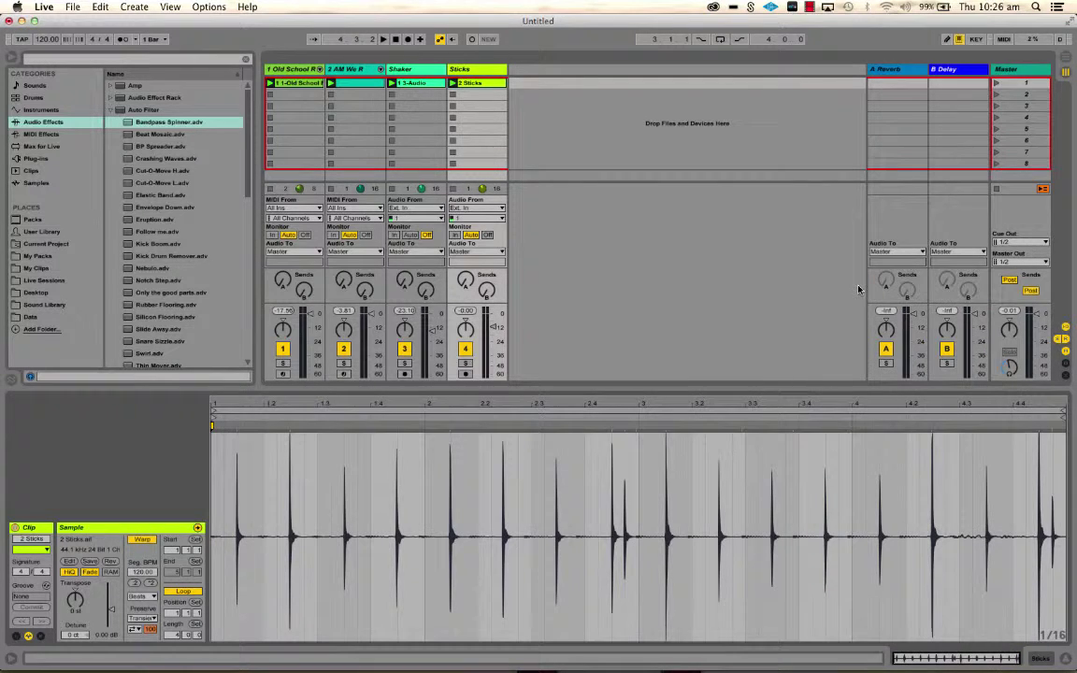
right_click(584, 468)
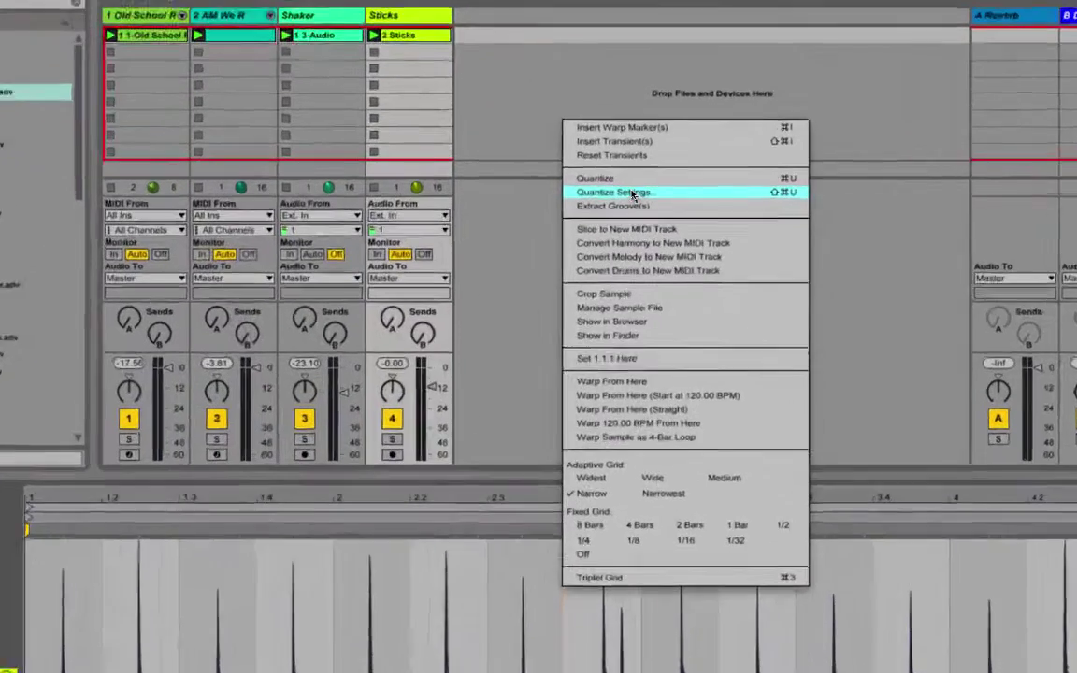
click(634, 193)
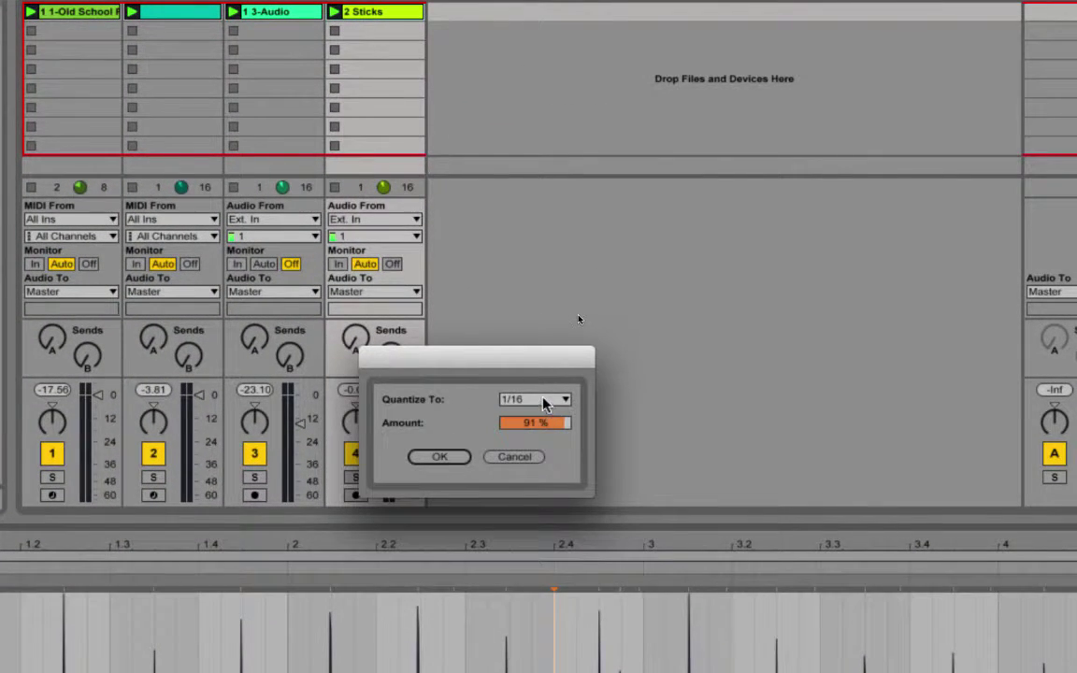
drag(550, 428, 550, 440)
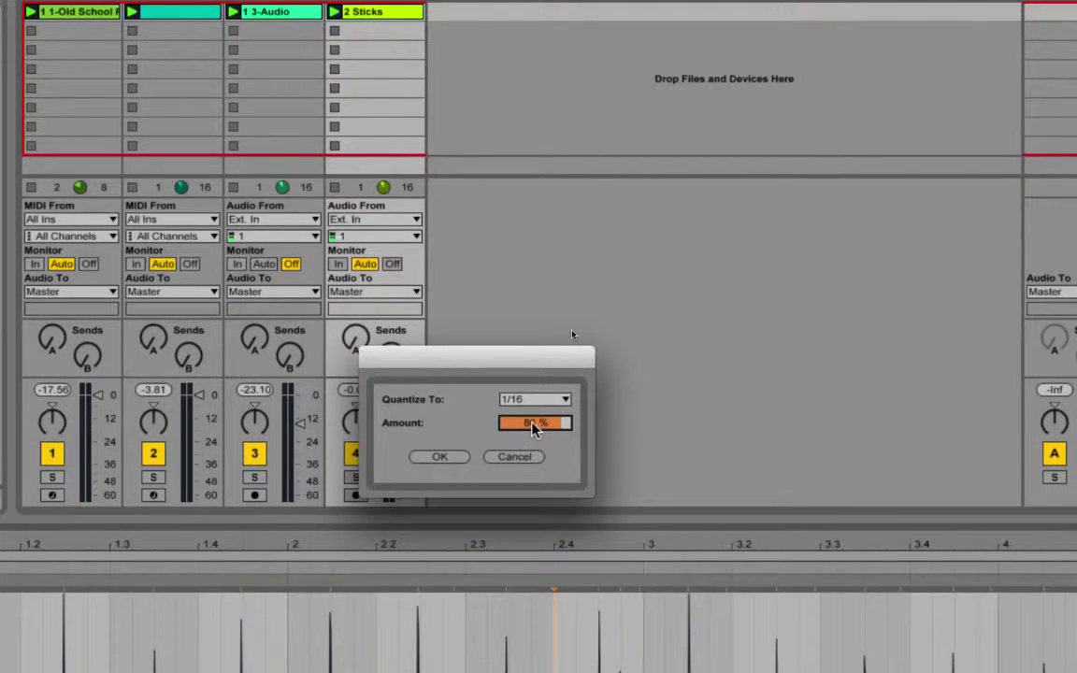
text(1)
key(Return)
click(436, 458)
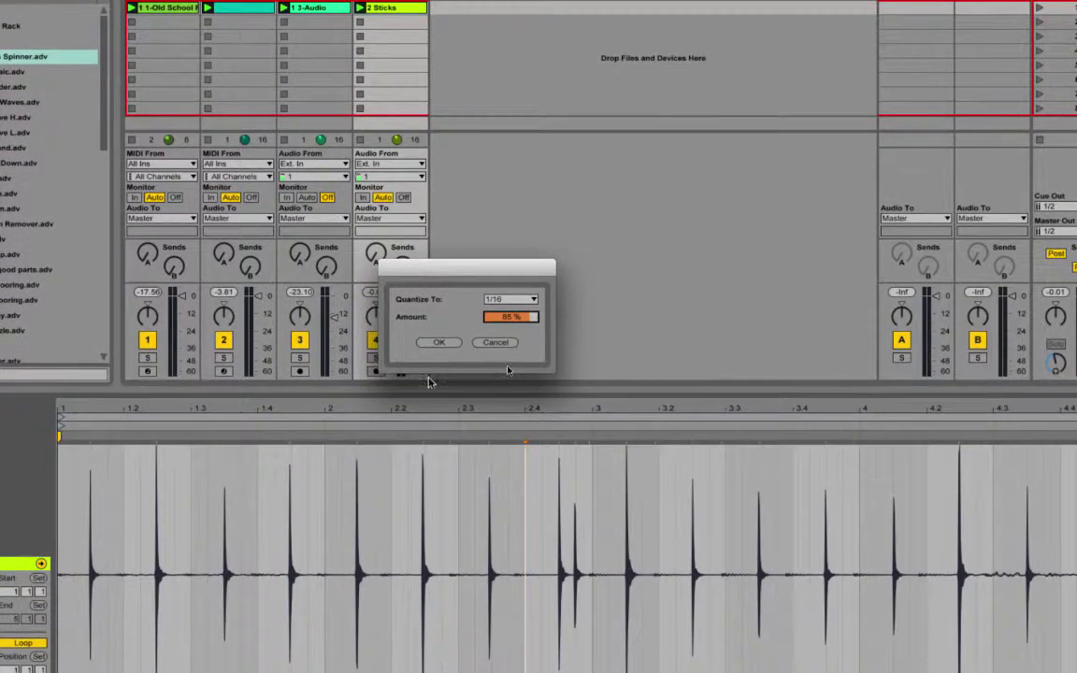
click(436, 344)
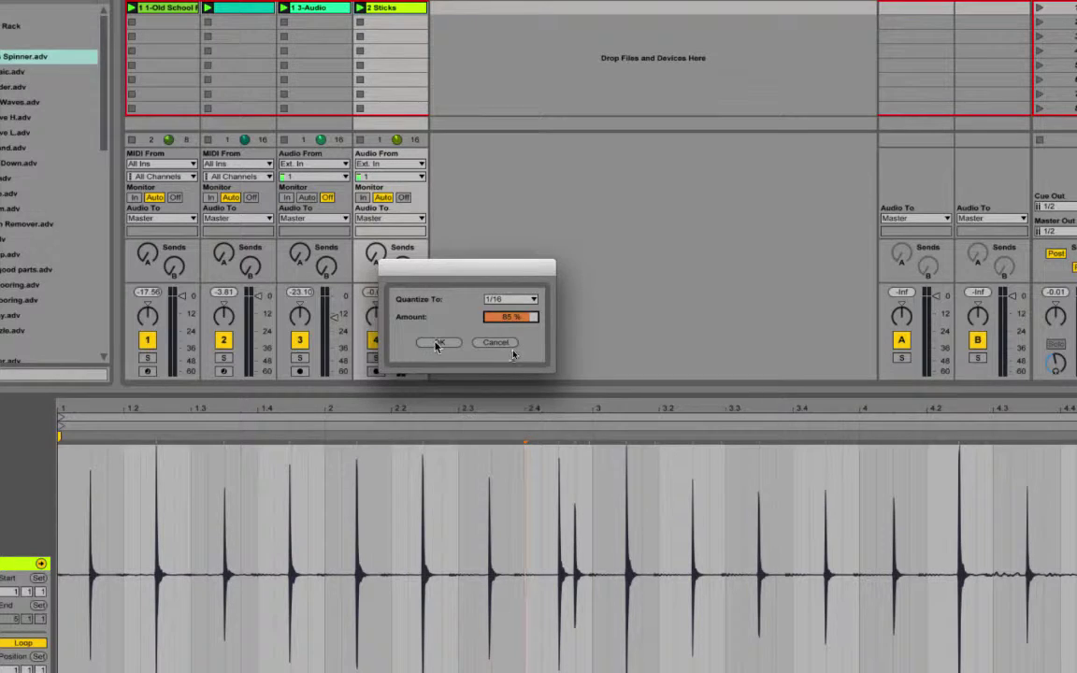
click(435, 344)
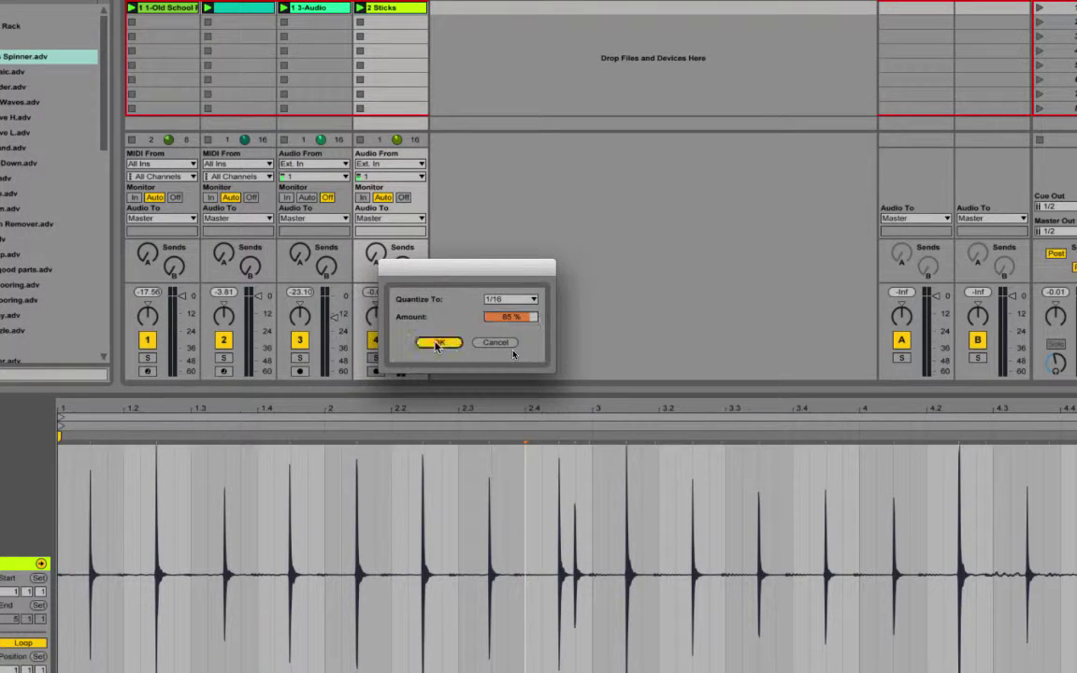
key(space)
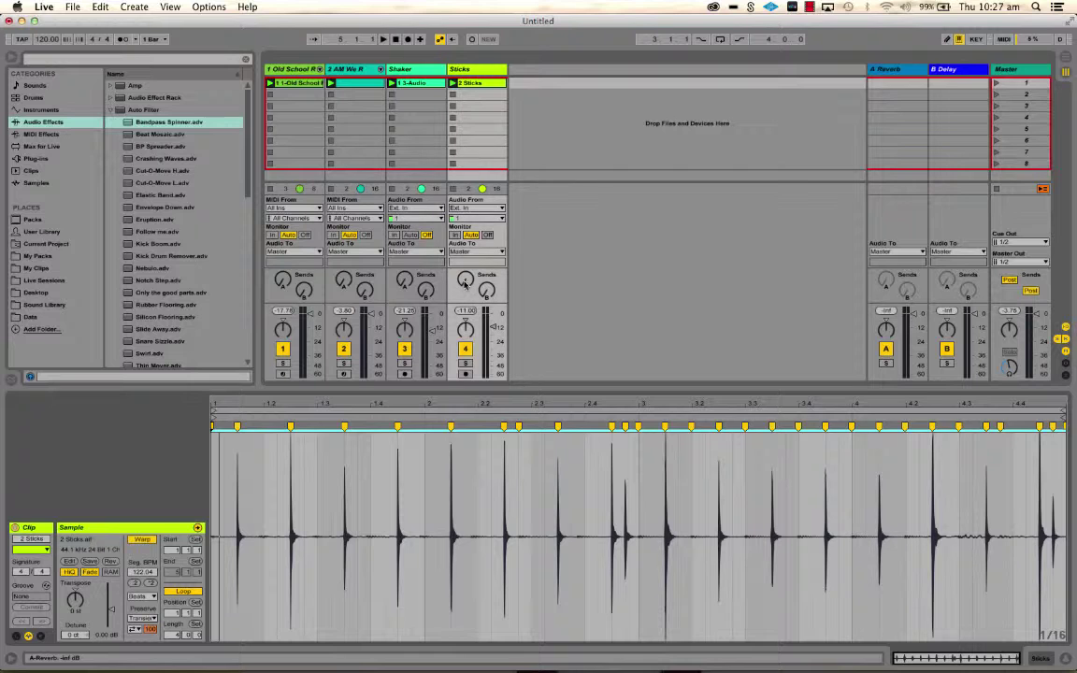
Set Sticks Send A to about -16.5 dB, pan it 15L, and raise 2 AM We R's Send A to -35 dB
mouse_move(464, 283)
mouse_down()
mouse_move(465, 267)
mouse_move(487, 280)
mouse_up()
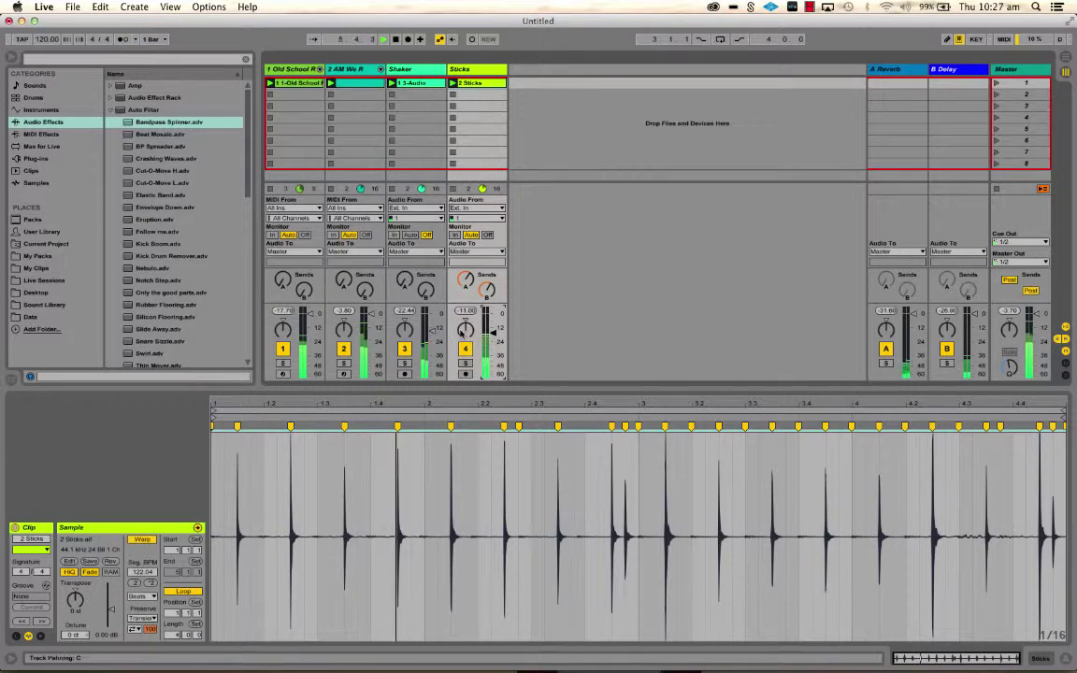
drag(465, 329, 464, 343)
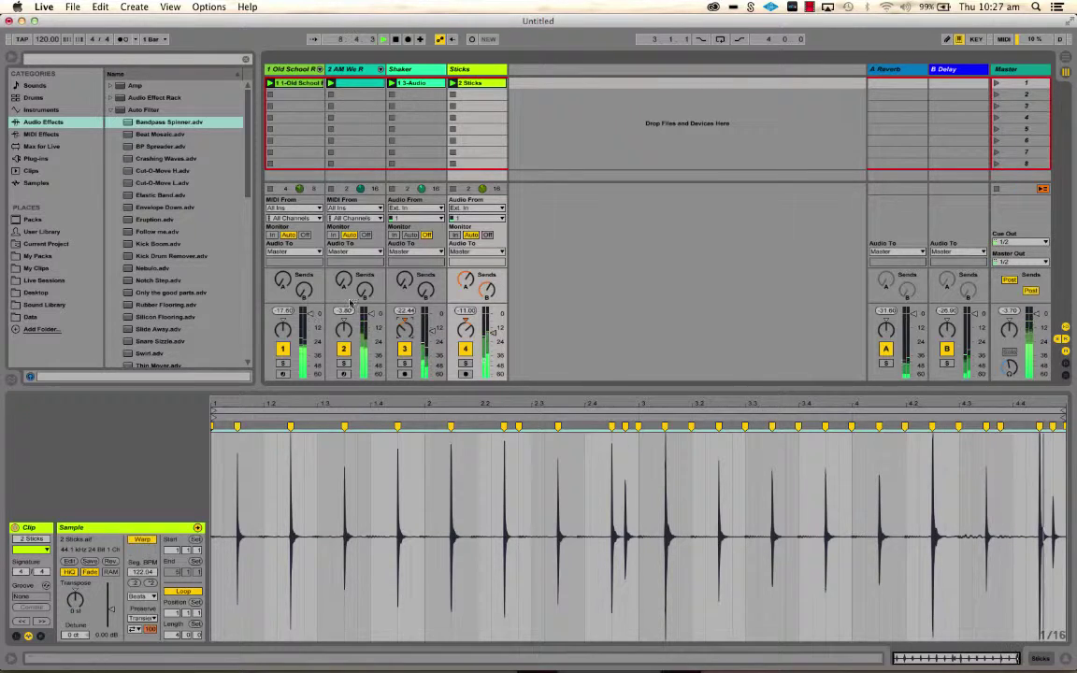
drag(346, 288, 346, 279)
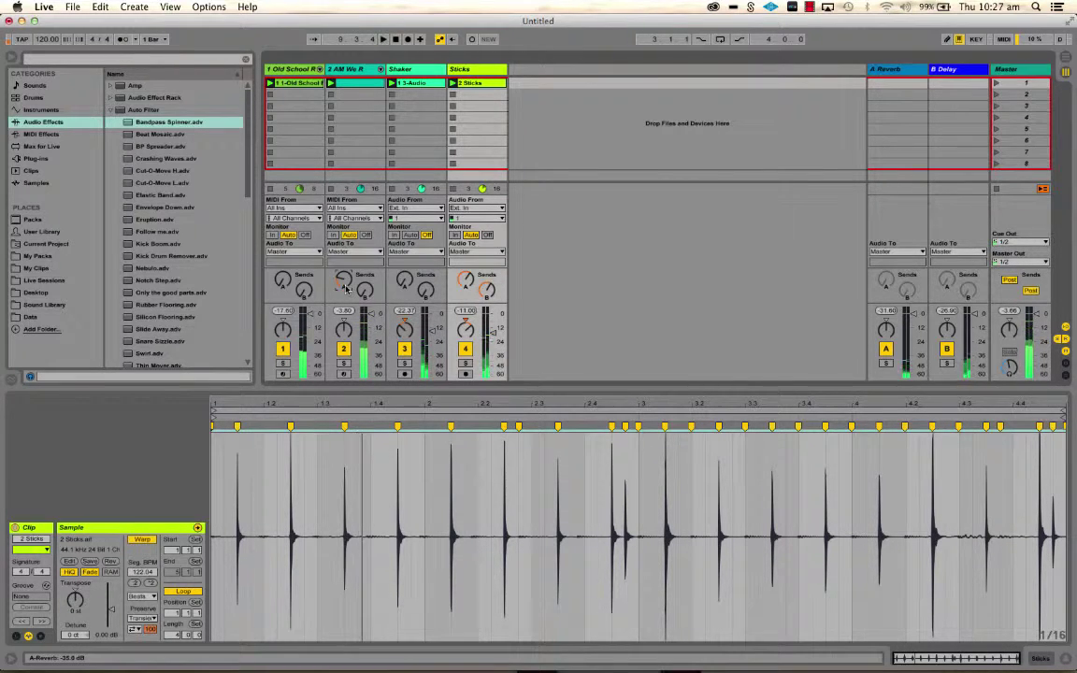
With 2 AM We R selected, insert a new return track, C Return
click(348, 70)
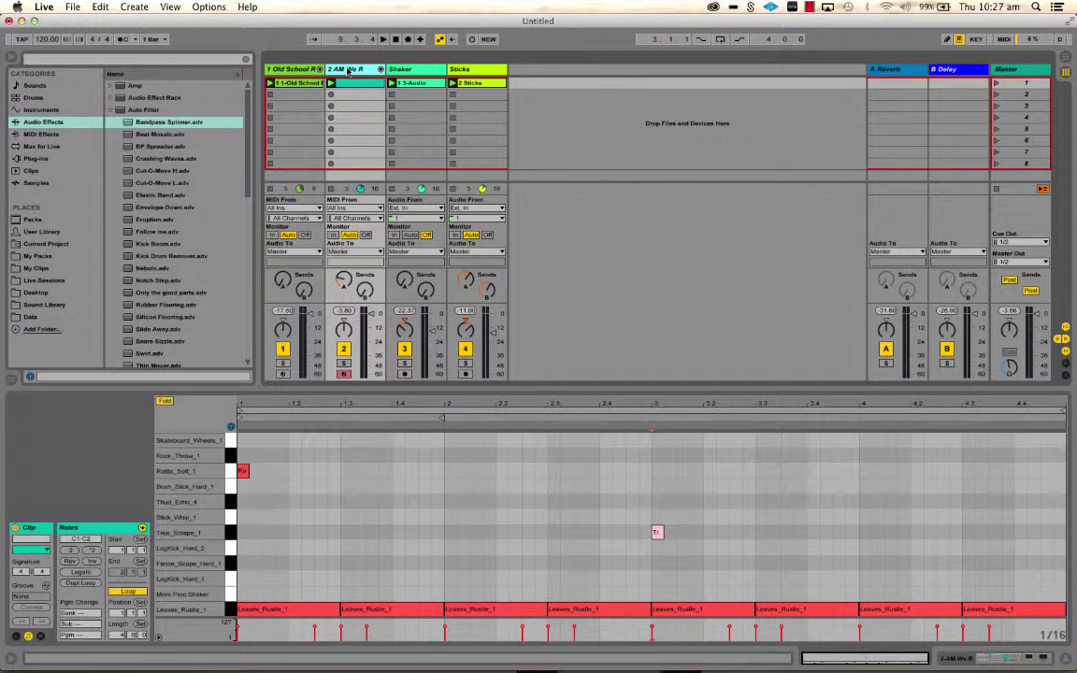
click(111, 111)
click(351, 71)
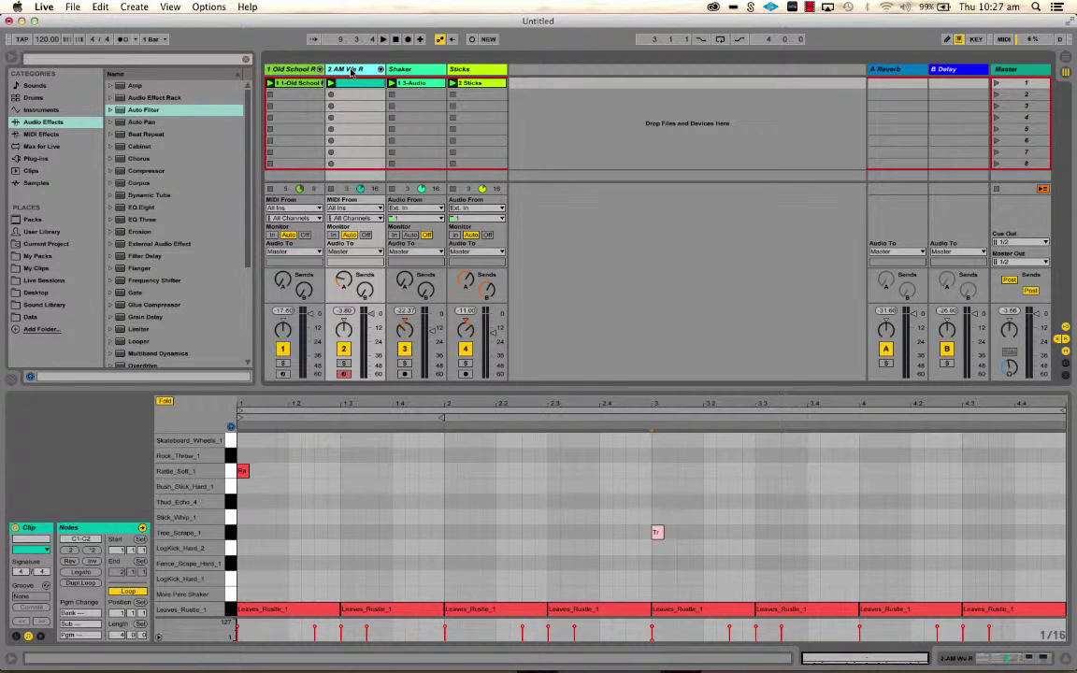
click(134, 7)
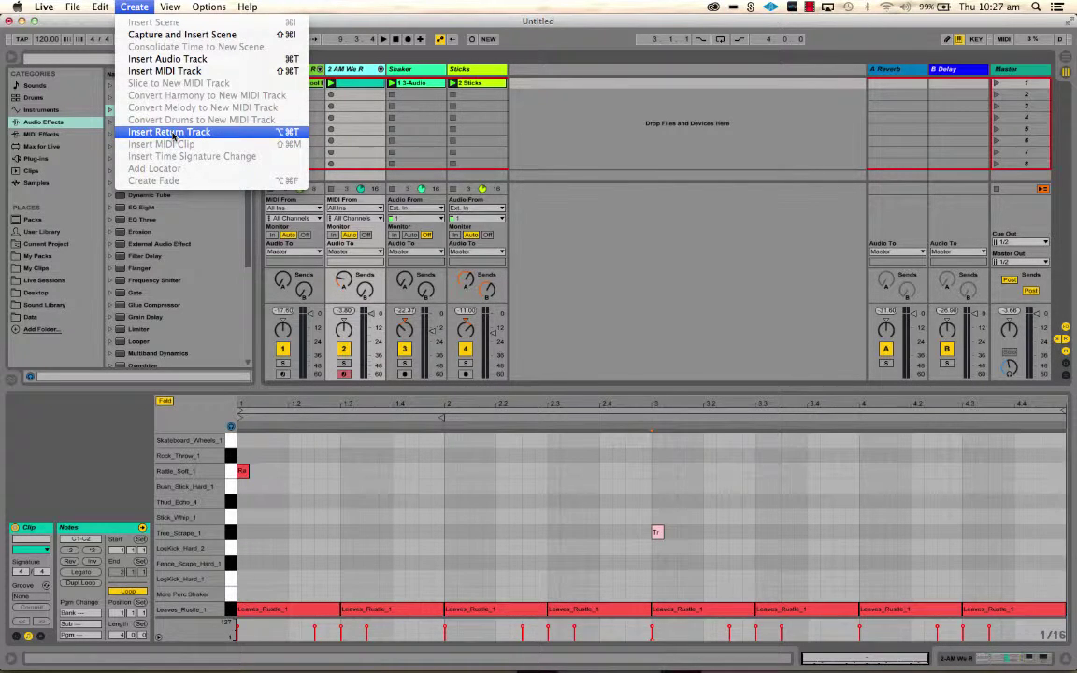
click(173, 133)
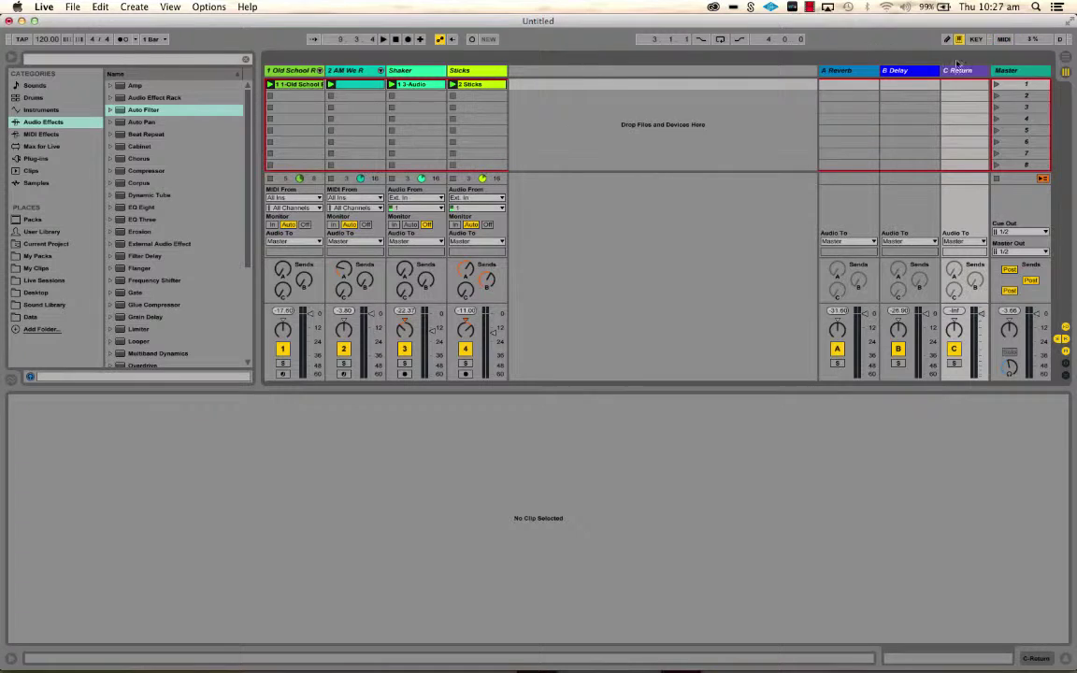
Load Convolution Reverb Pro from Max Audio Effects onto the C Return track
click(962, 72)
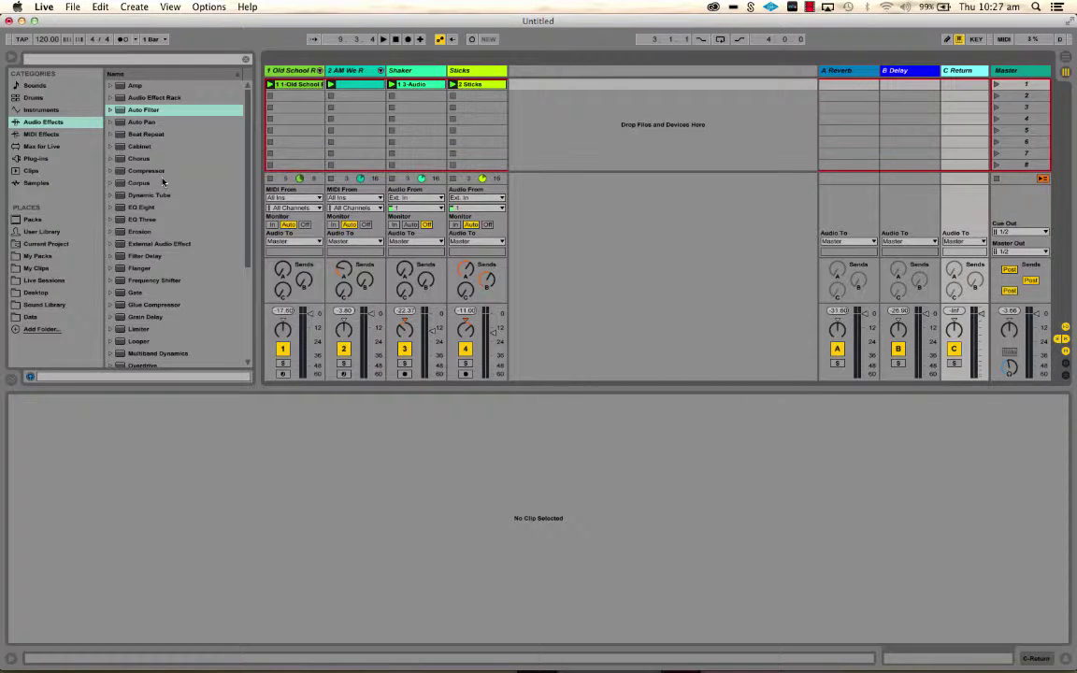
click(37, 147)
key(Right)
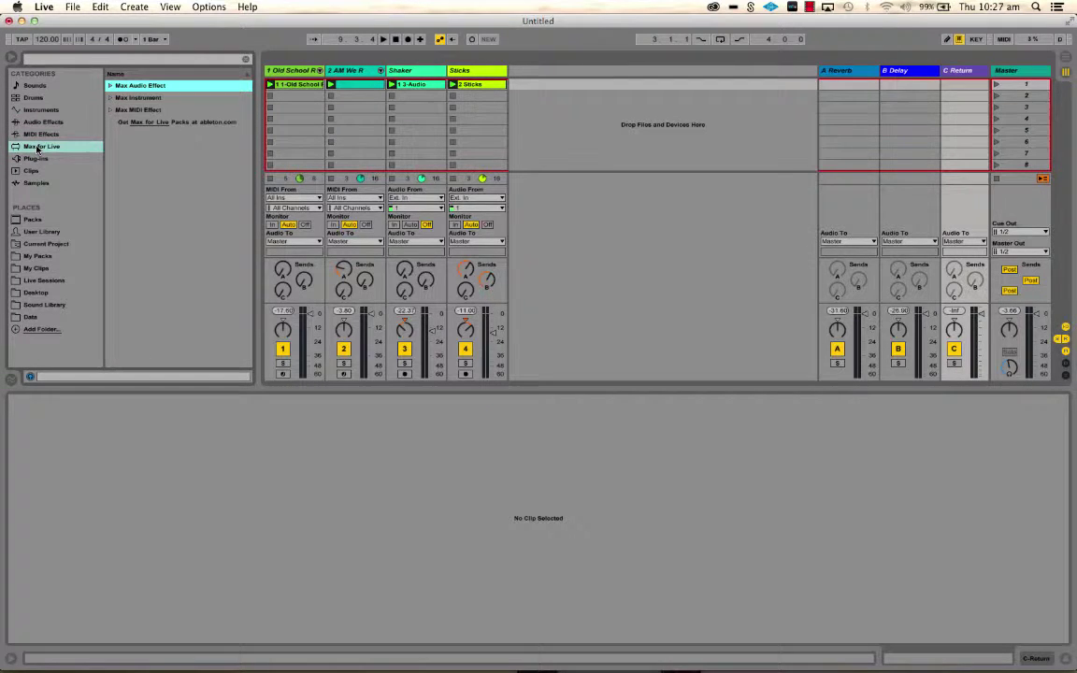
key(Right)
key(Down)
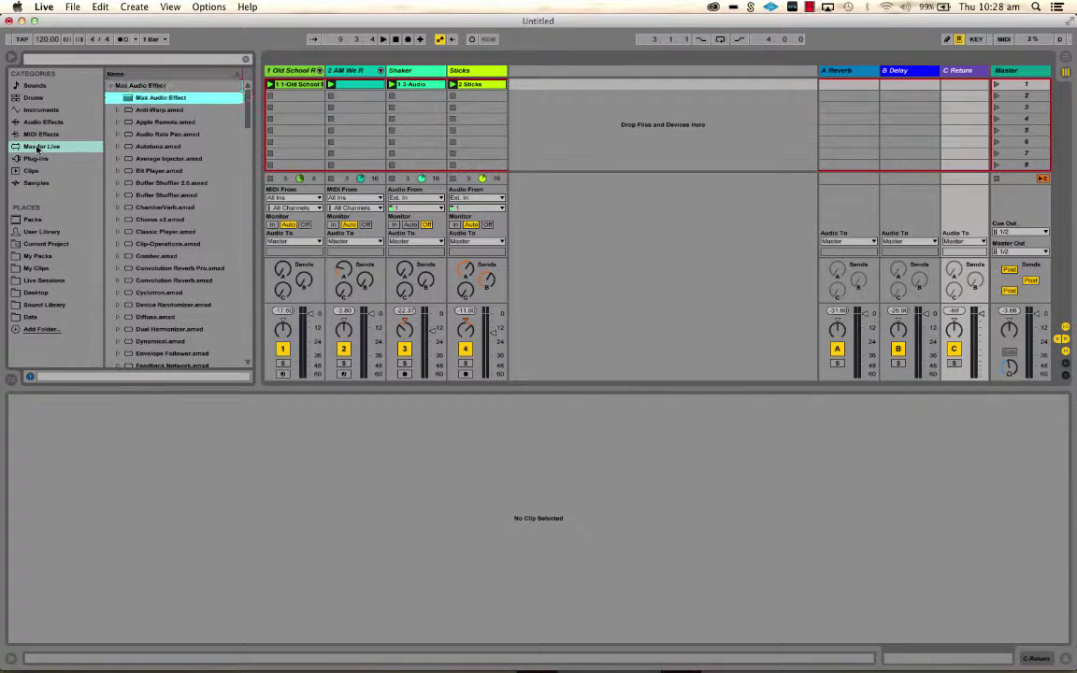
key(Down)
key(Down)
key(Down)
key(Down)
key(Down)
key(Down)
key(Down)
key(Down)
key(Down)
key(Down)
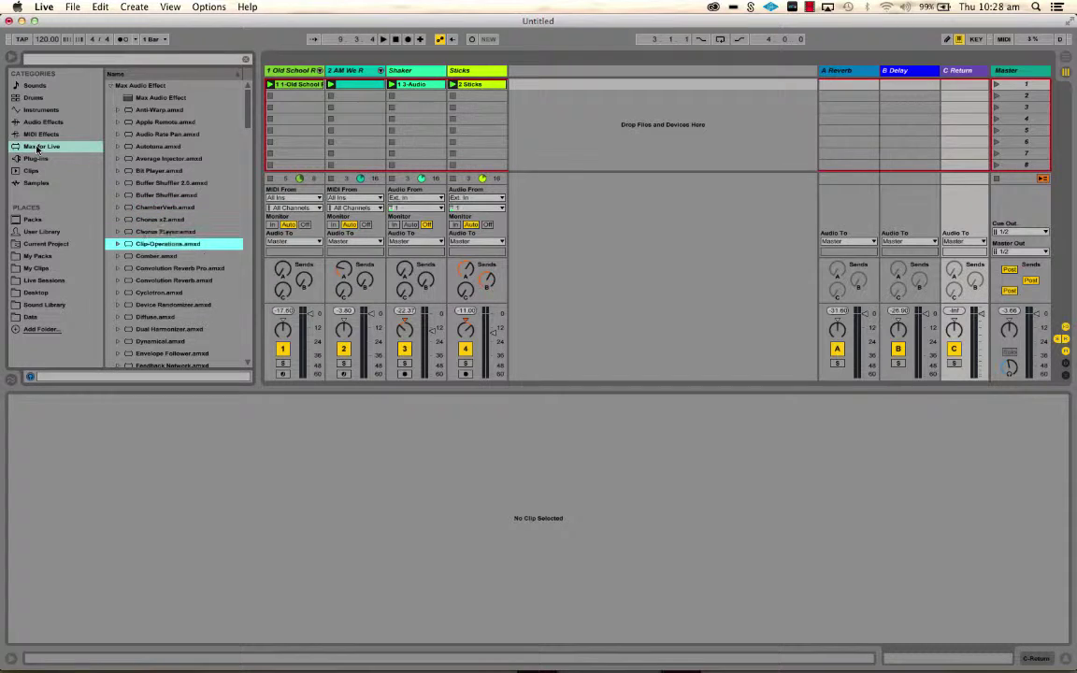
key(Down)
key(Down)
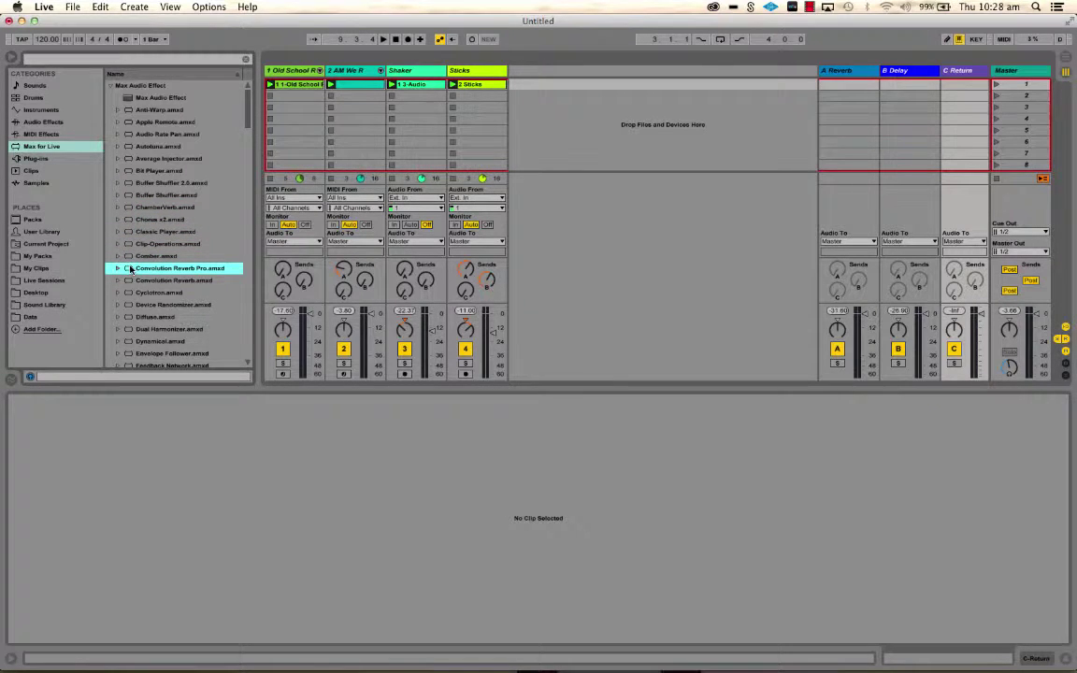
click(962, 84)
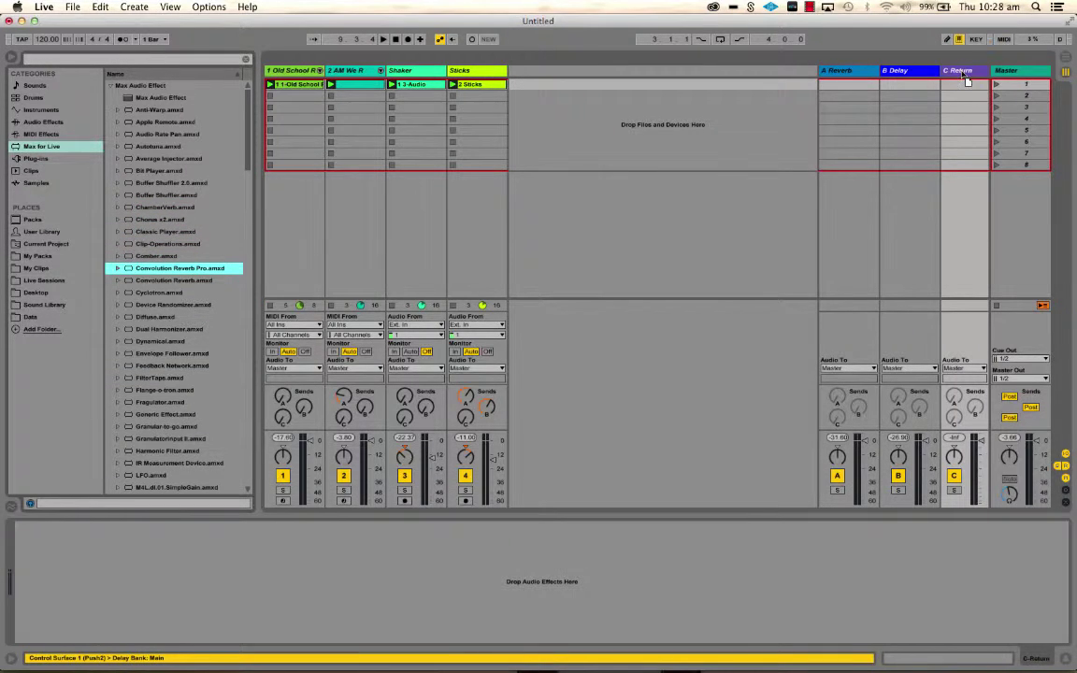
key(Return)
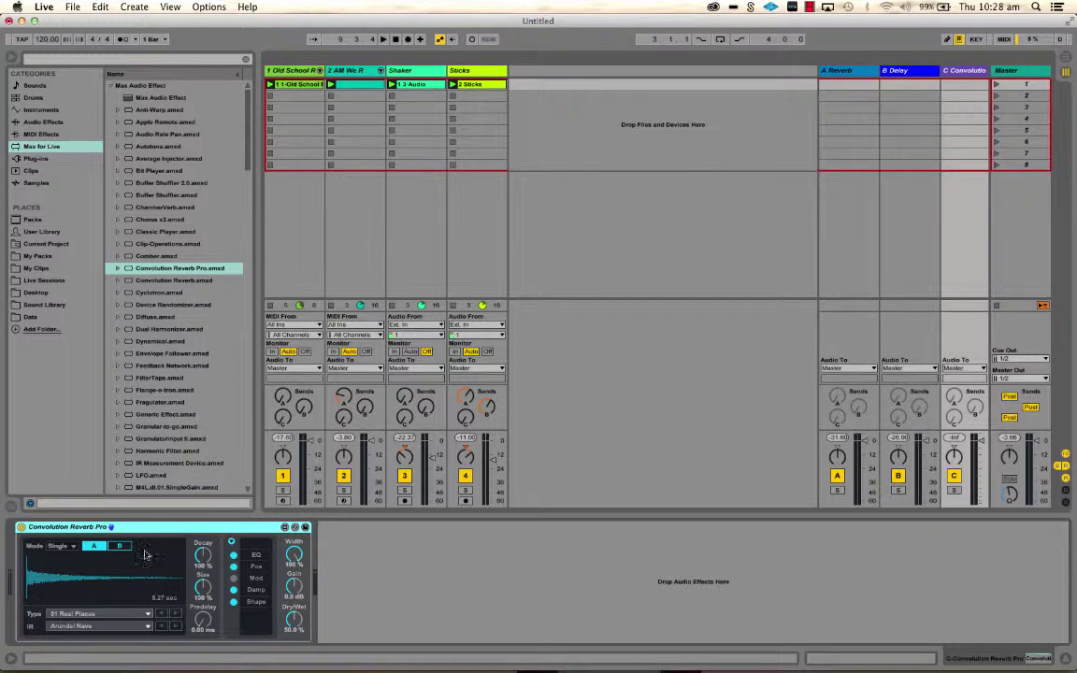
Set the reverb's impulse type to 04 Made for Drums, keeping the Drum & Chamber IR
click(97, 614)
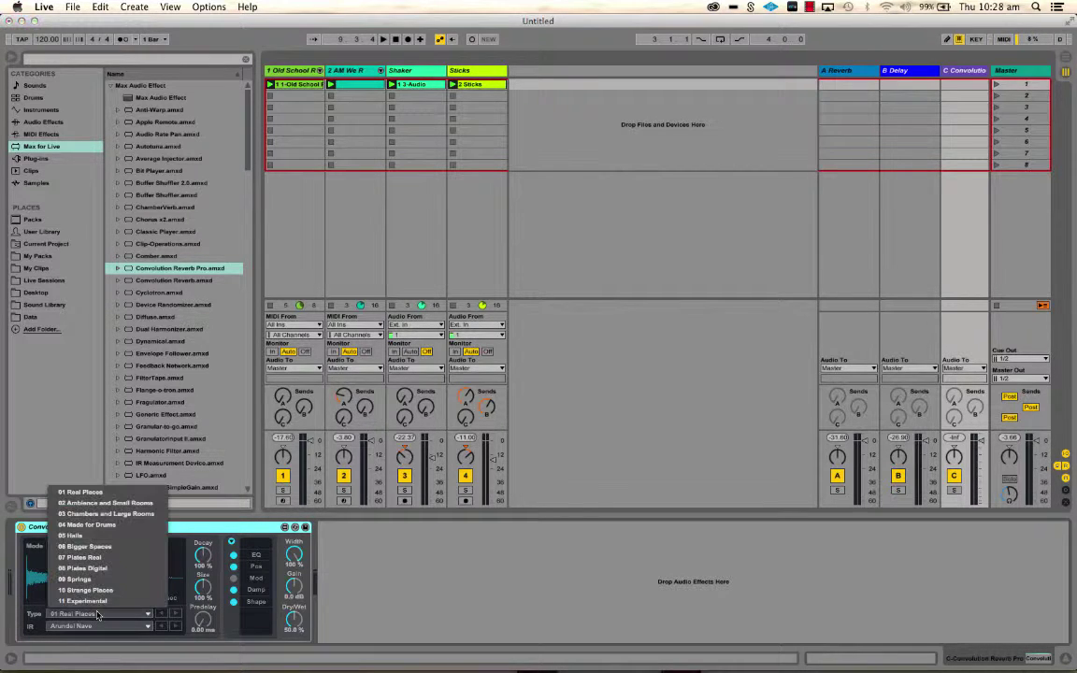
click(102, 526)
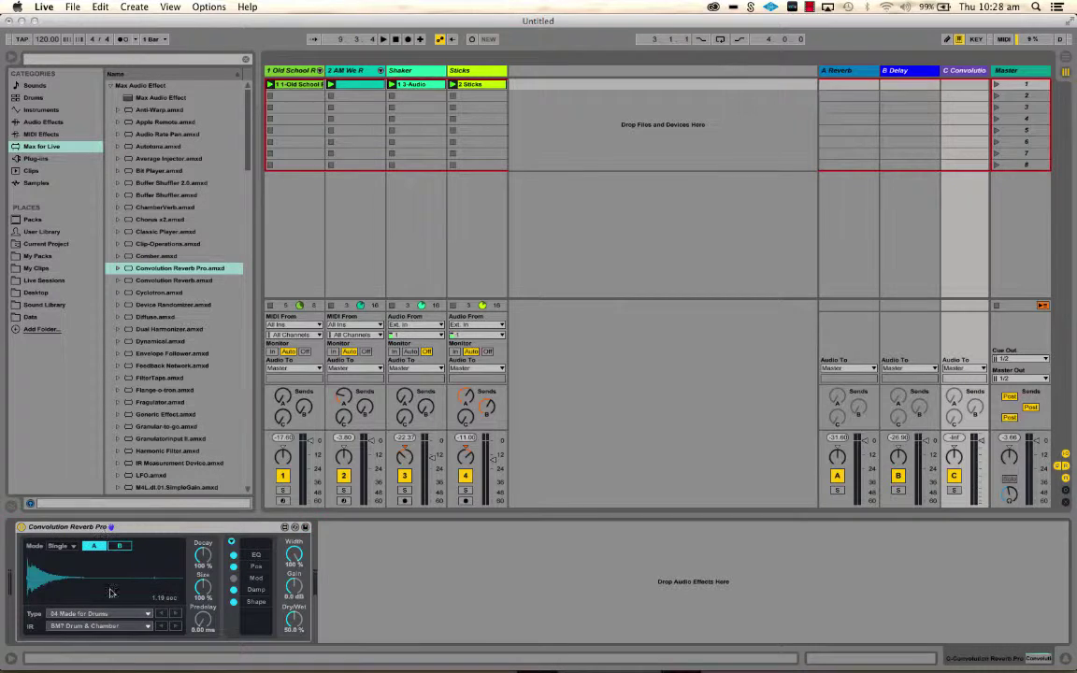
click(119, 626)
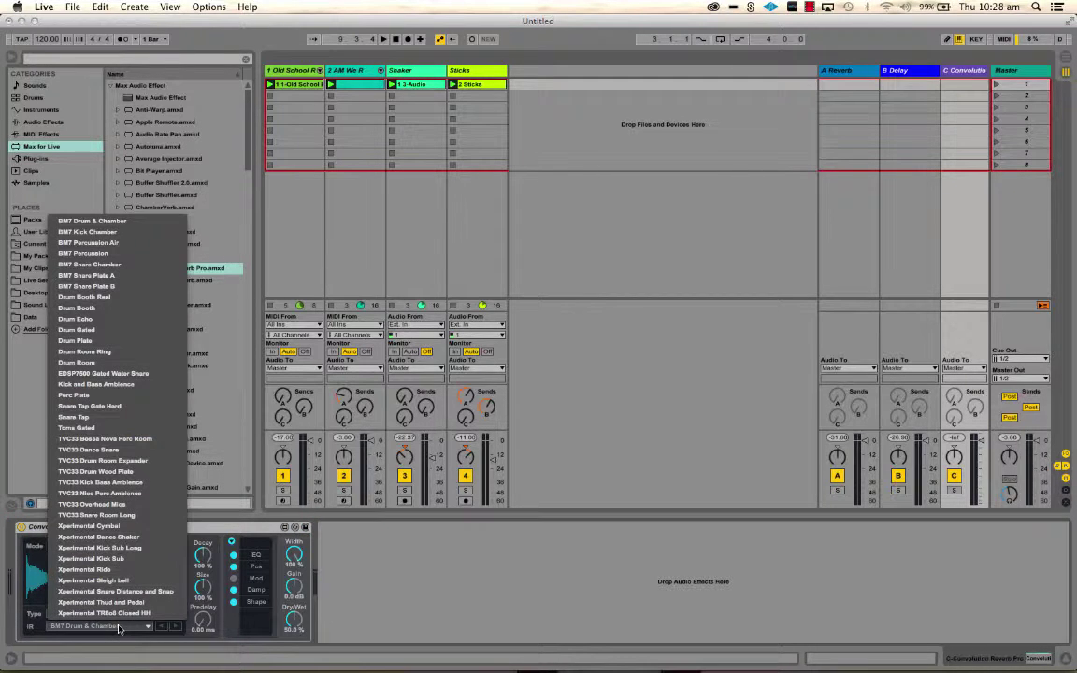
click(360, 547)
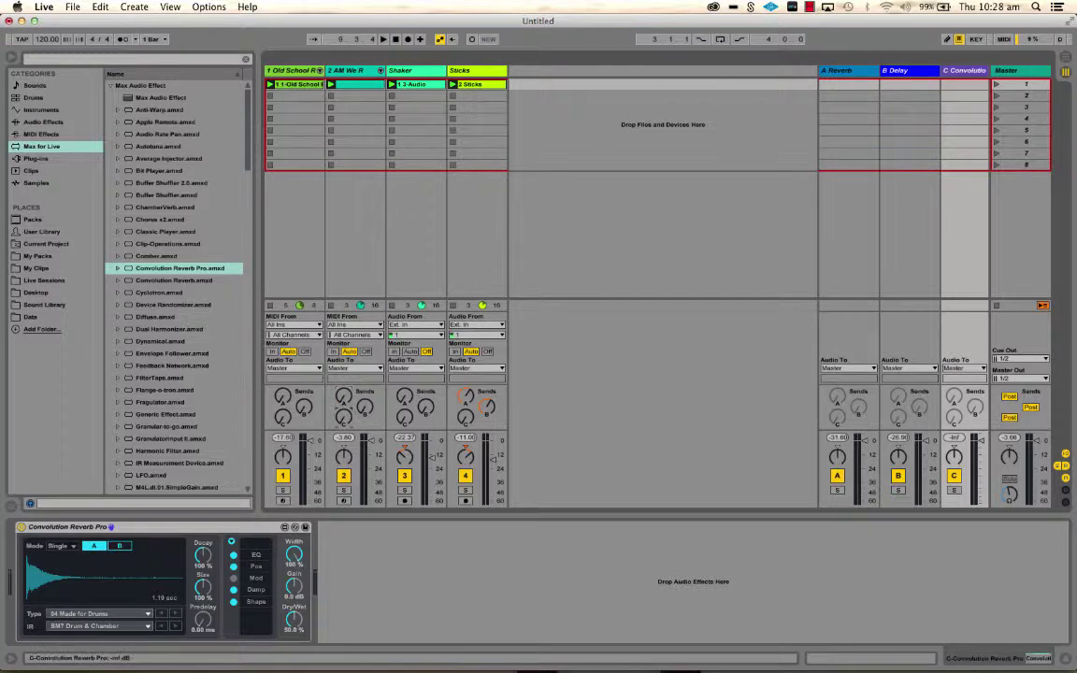
Audition the soloed 2 AM We R drums, then raise a Send C to about -6.5 dB
click(343, 501)
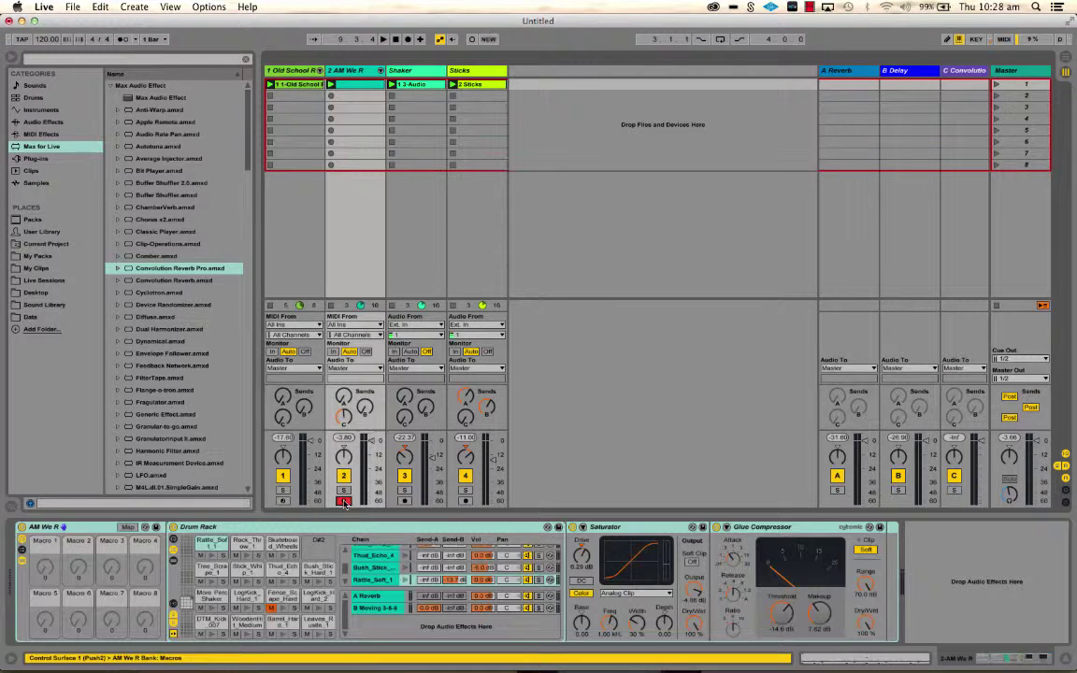
click(344, 489)
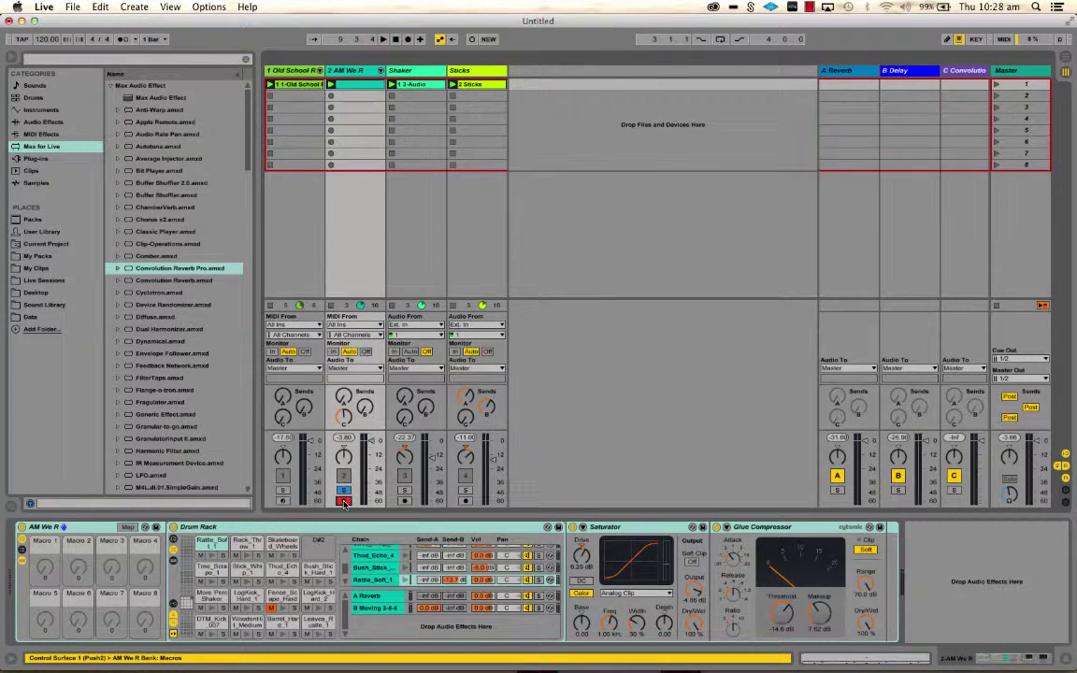
key(space)
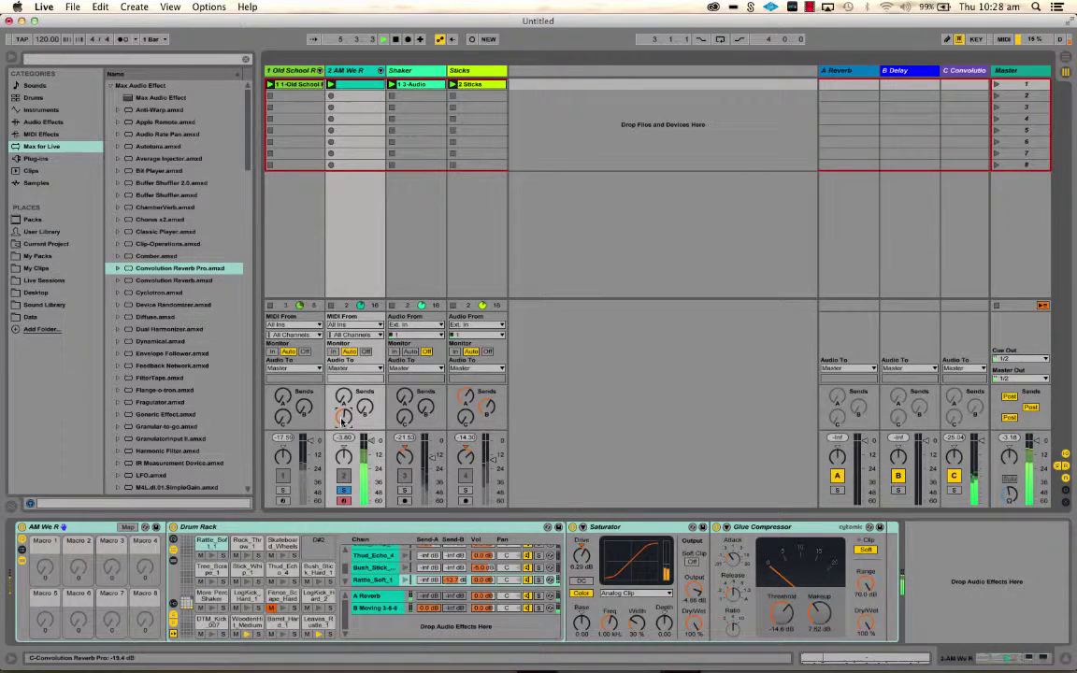
click(345, 491)
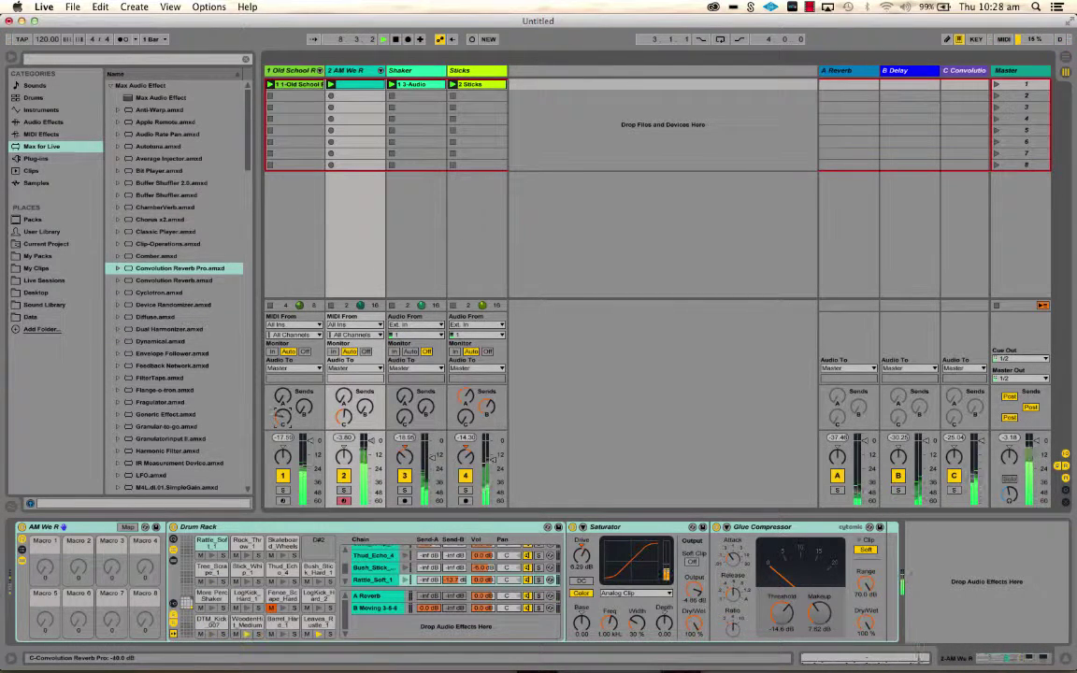
mouse_move(282, 417)
mouse_down()
mouse_move(282, 402)
mouse_move(285, 422)
mouse_up()
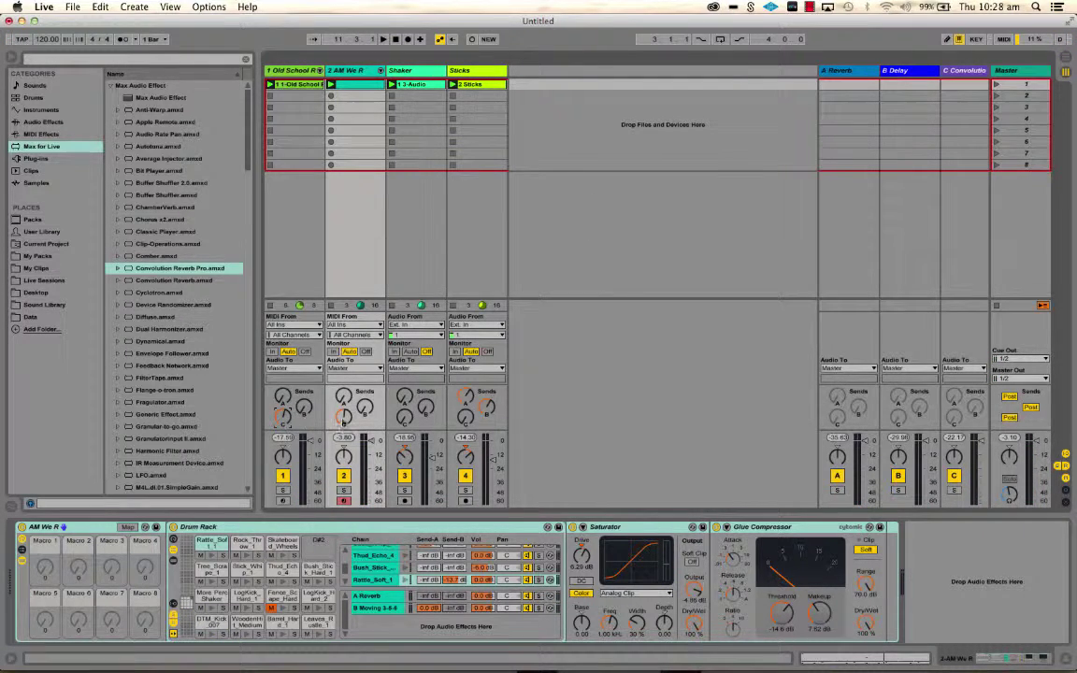
click(975, 72)
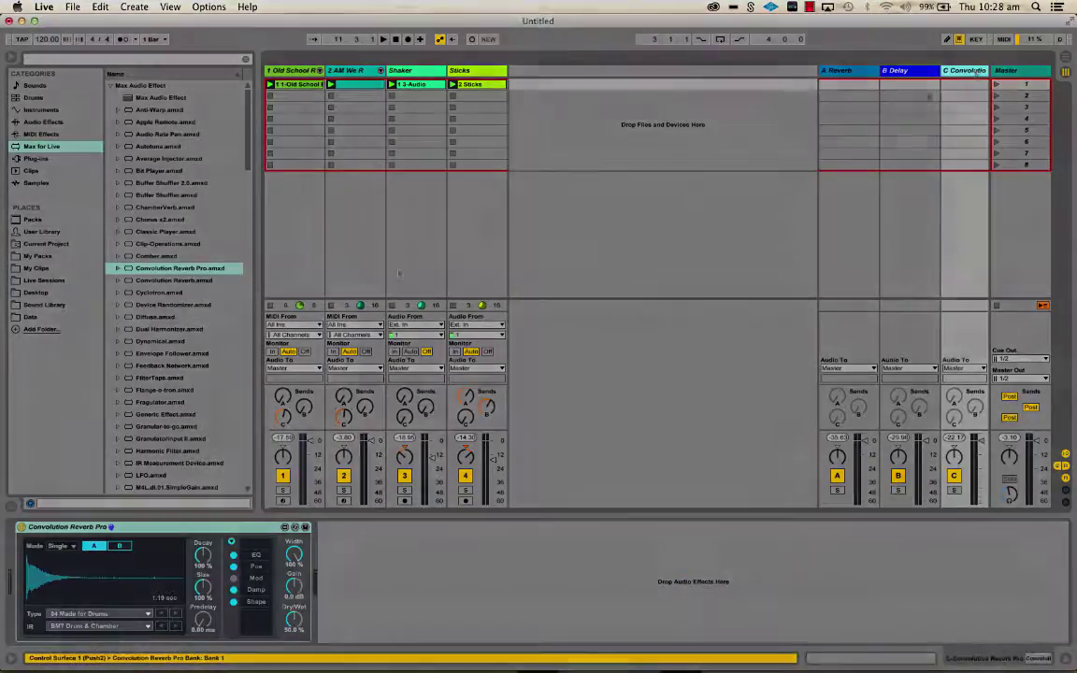